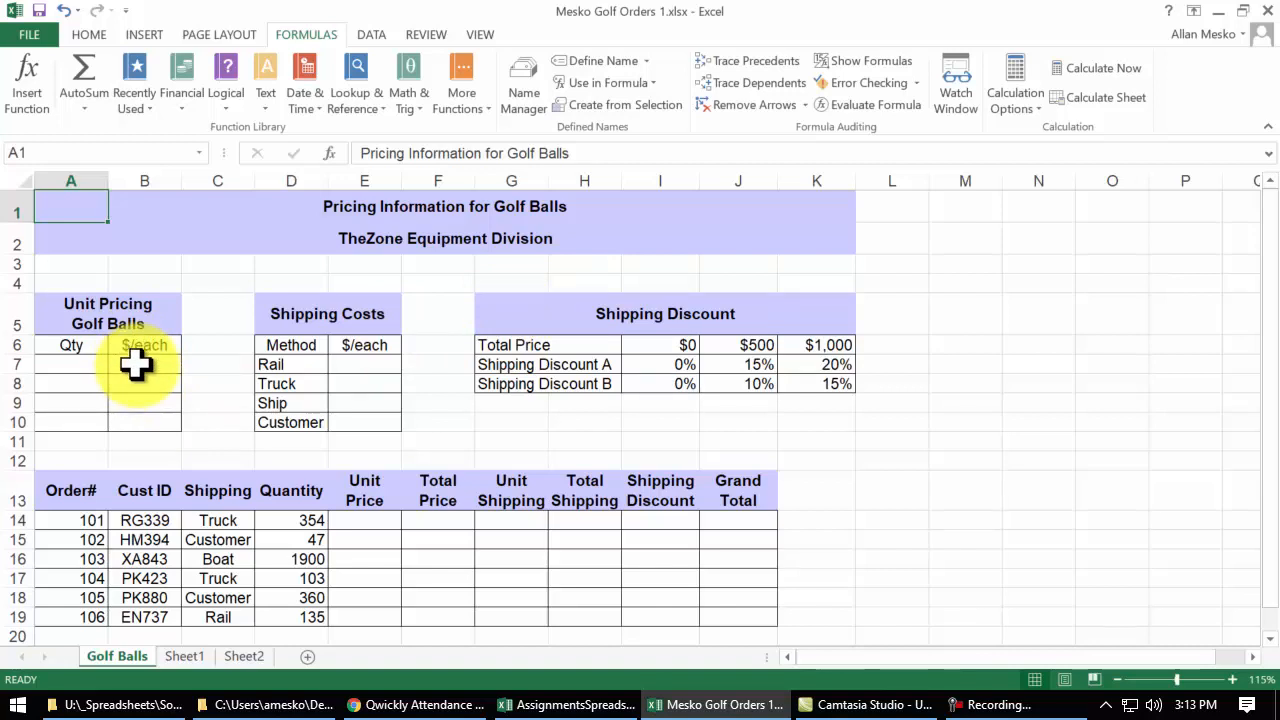
Enter the first two Unit Pricing rows: quantity 0 at 5.85 each and quantity 50 at 5.73 each
click(980, 420)
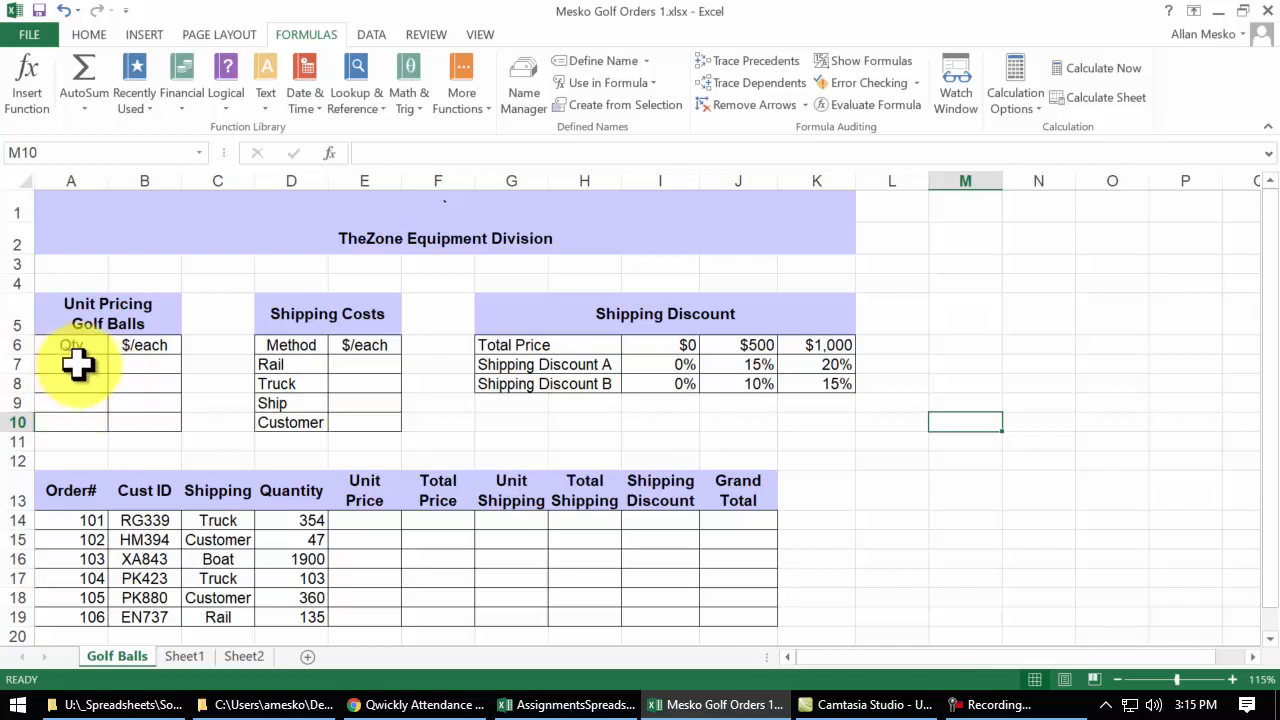
click(78, 366)
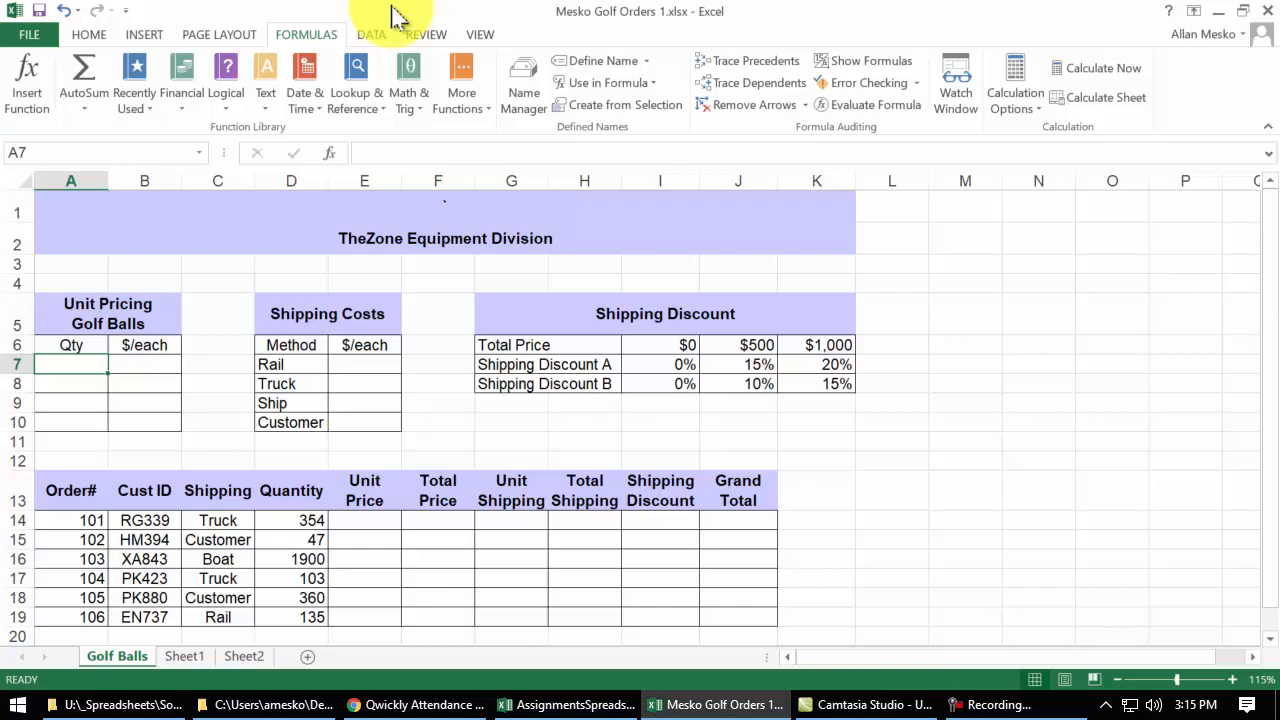
text(0)
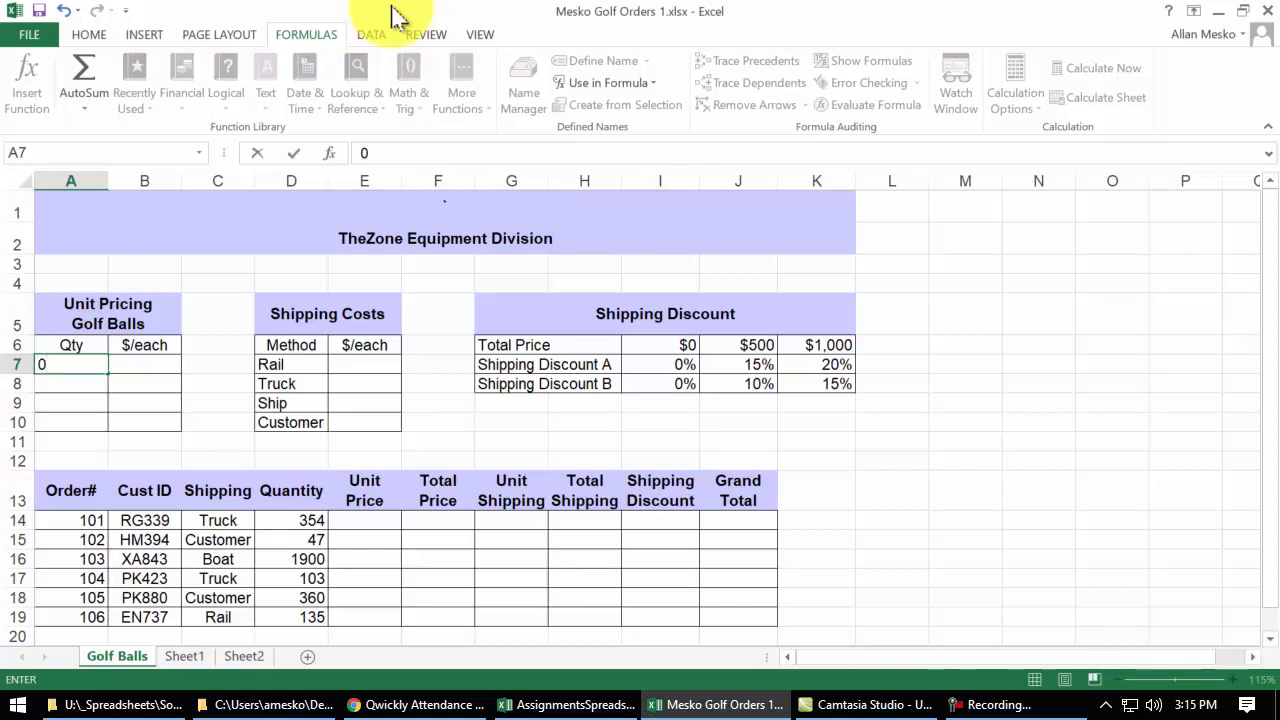
key(Tab)
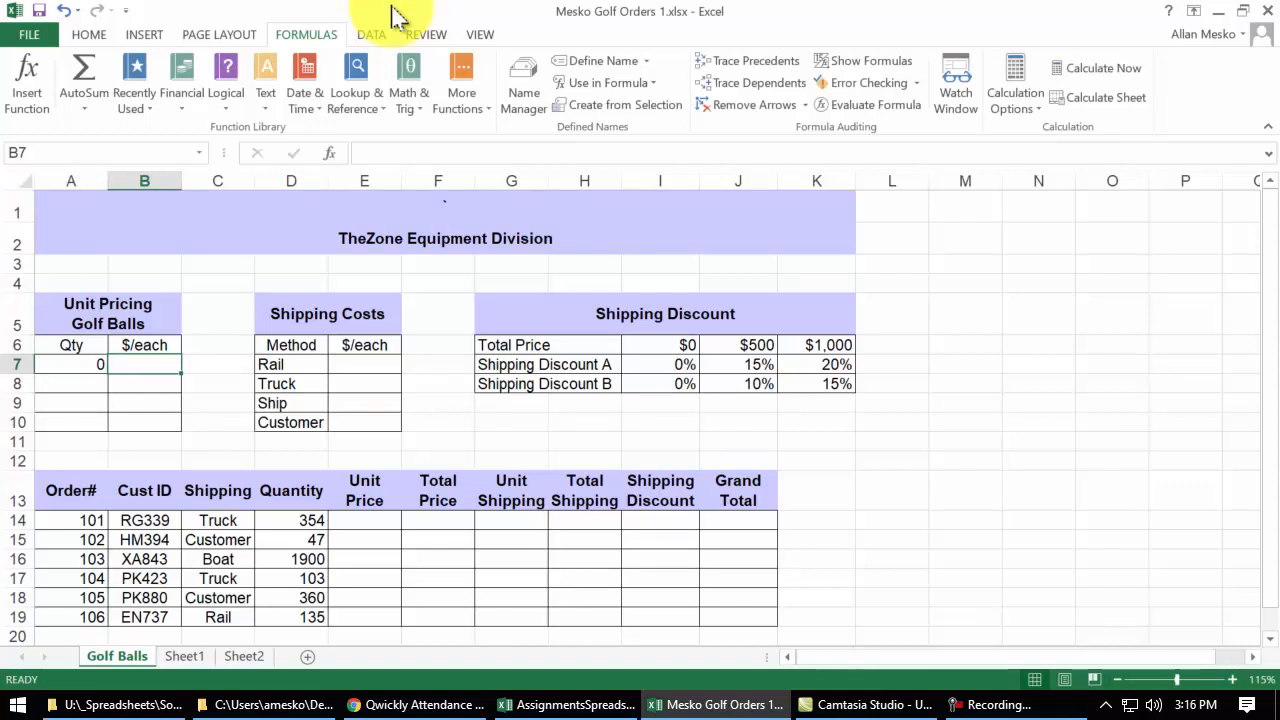
text(5.85)
key(Return)
text(50)
key(Tab)
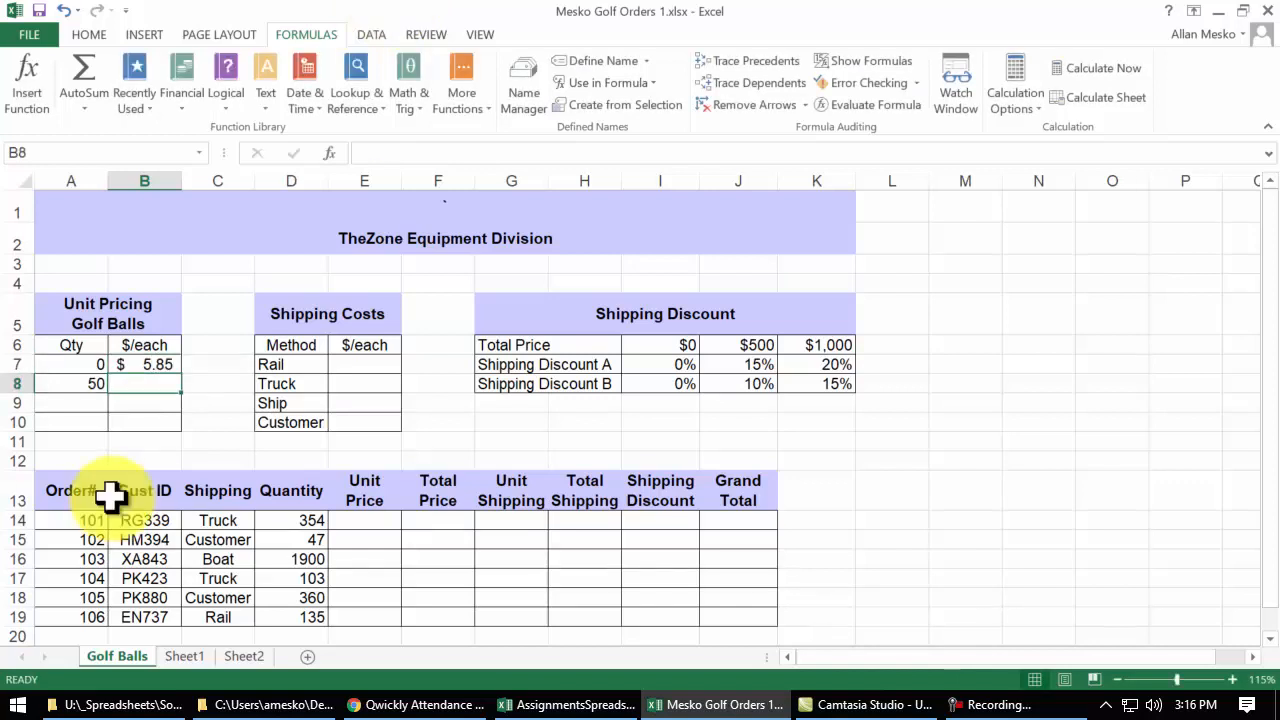
text(5.73)
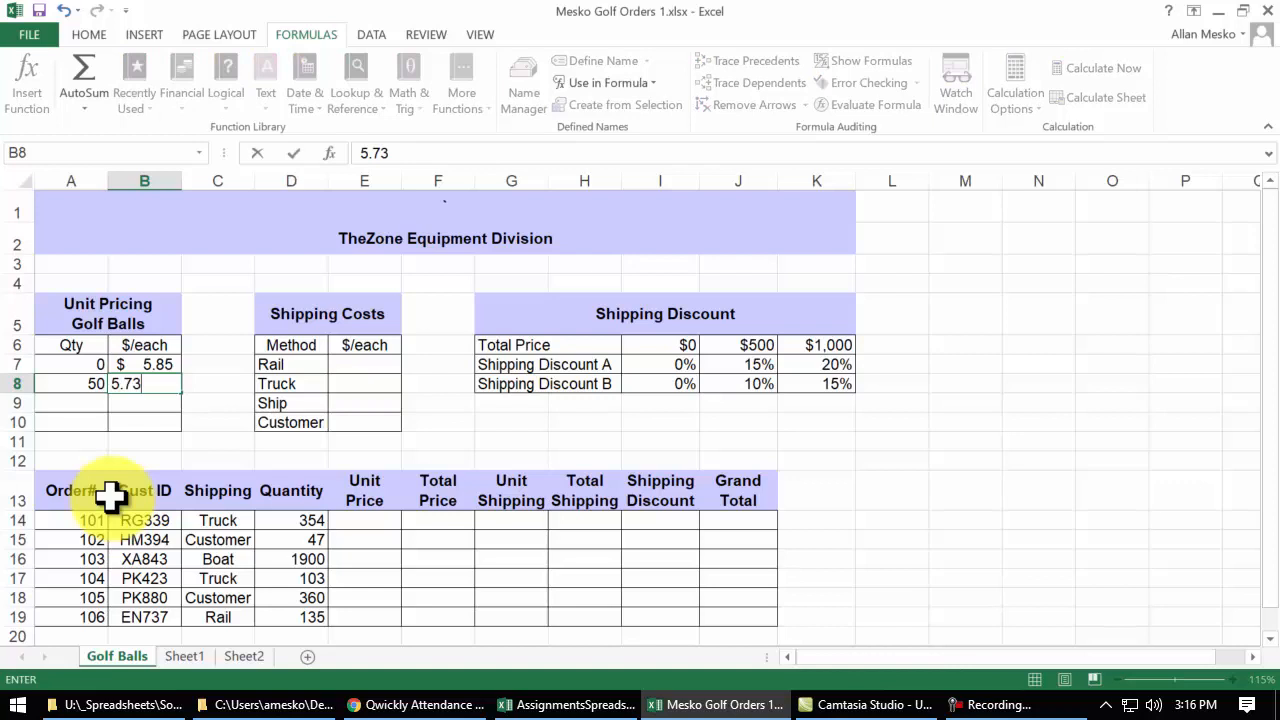
key(Return)
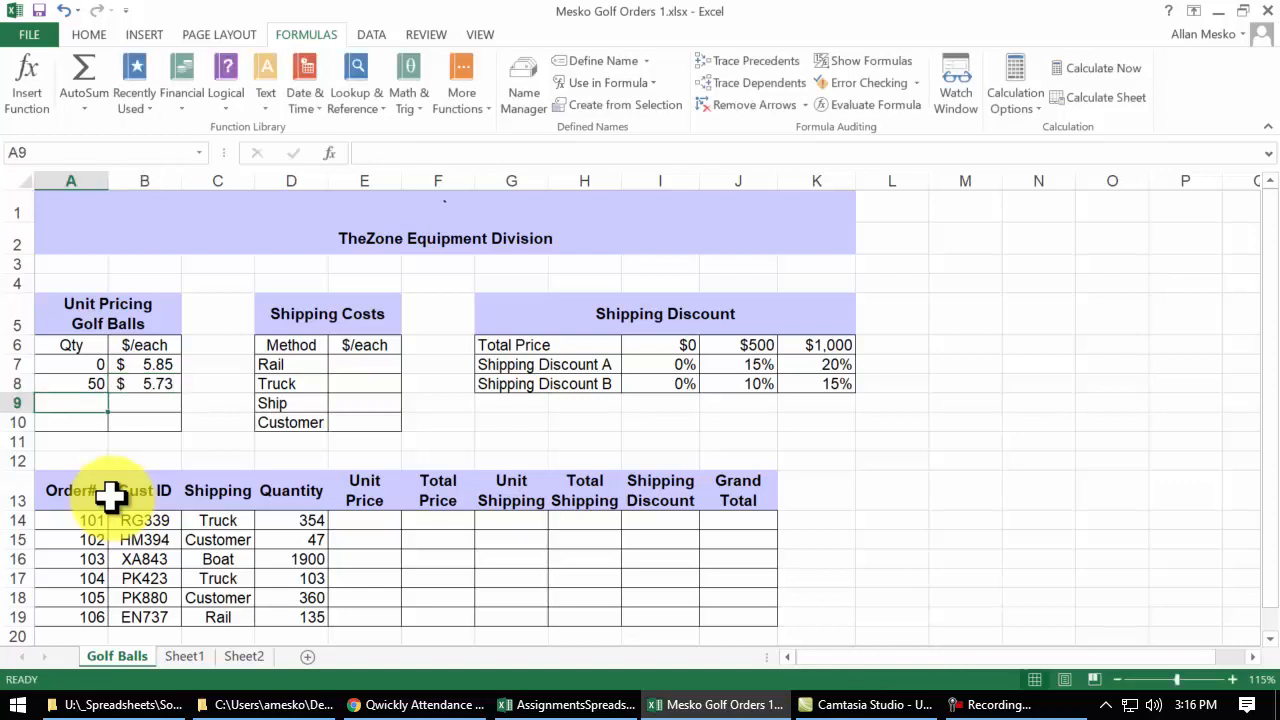
Enter the last two Unit Pricing rows: quantity 100 at 5.60 each and quantity 190 at 5.40 each
text(100)
key(Tab)
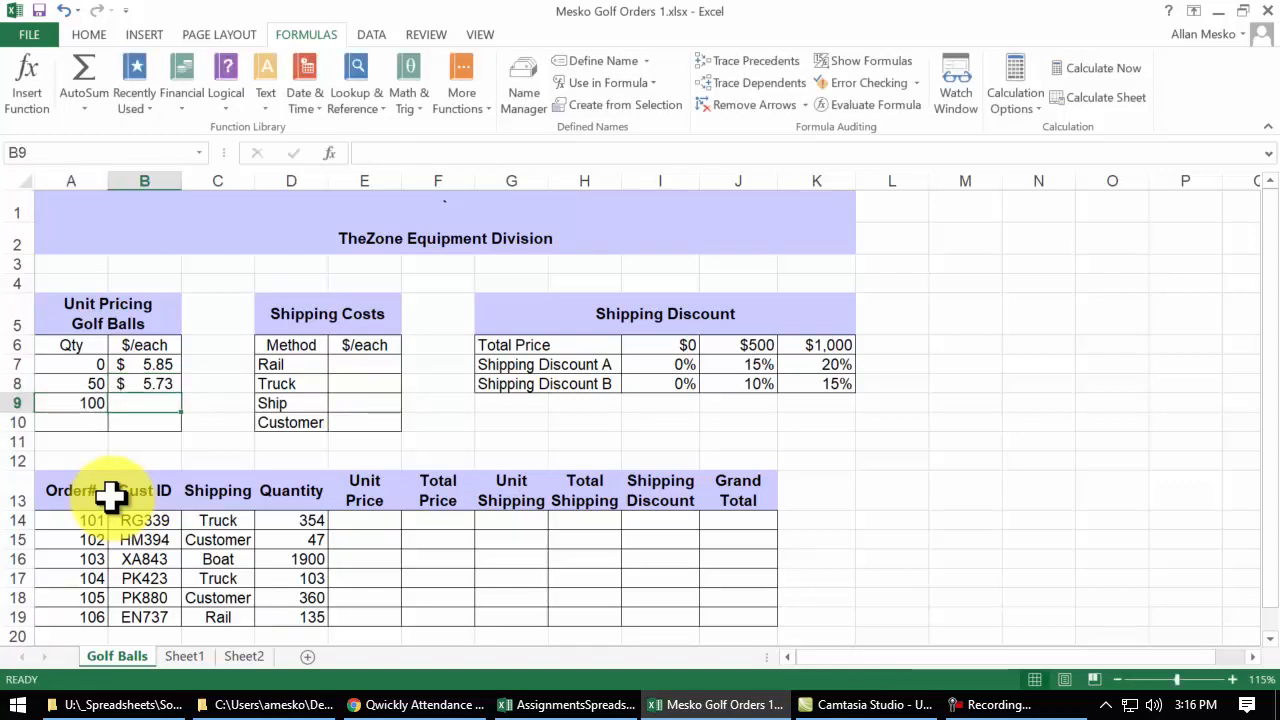
text(5.60)
key(Return)
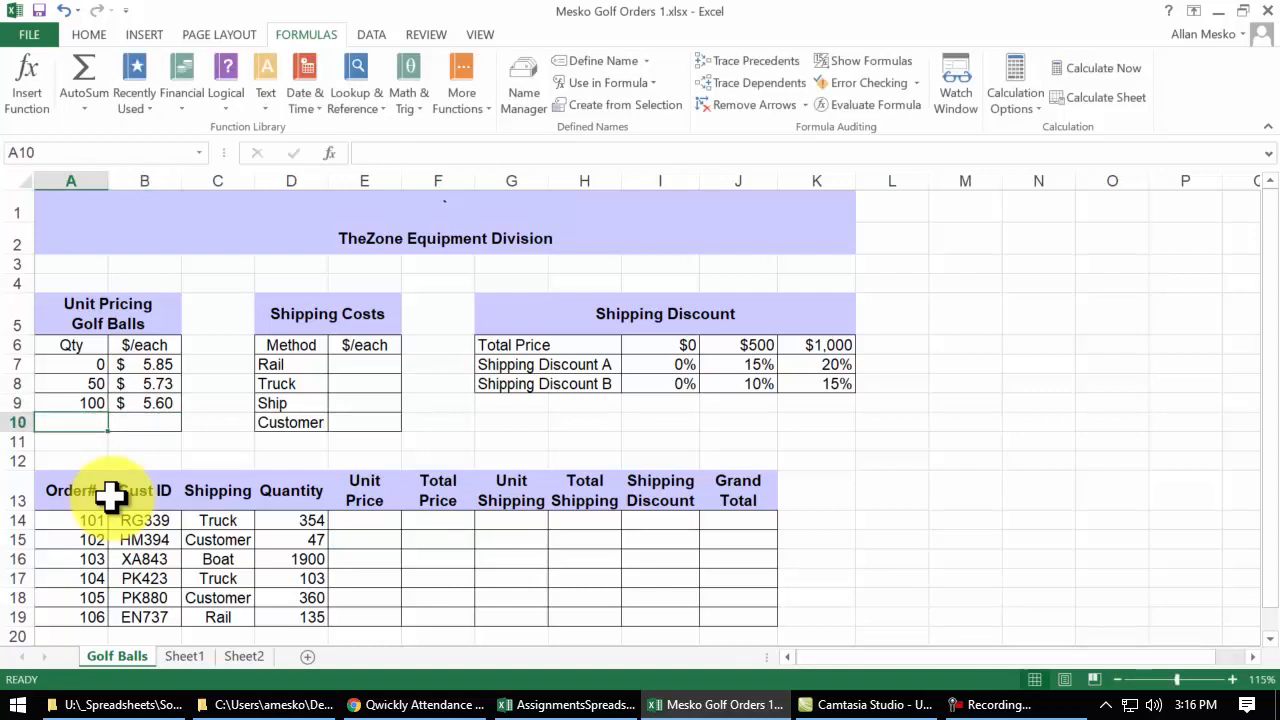
text(190)
key(Tab)
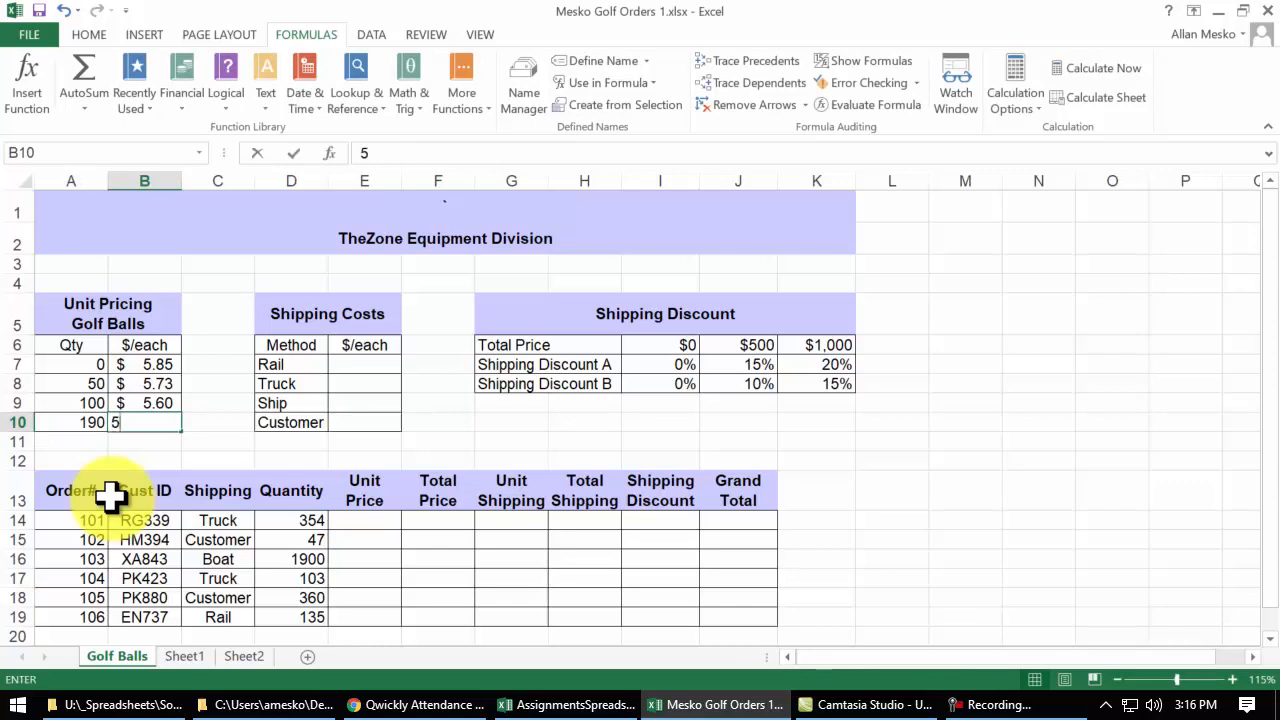
text(5.40)
key(Return)
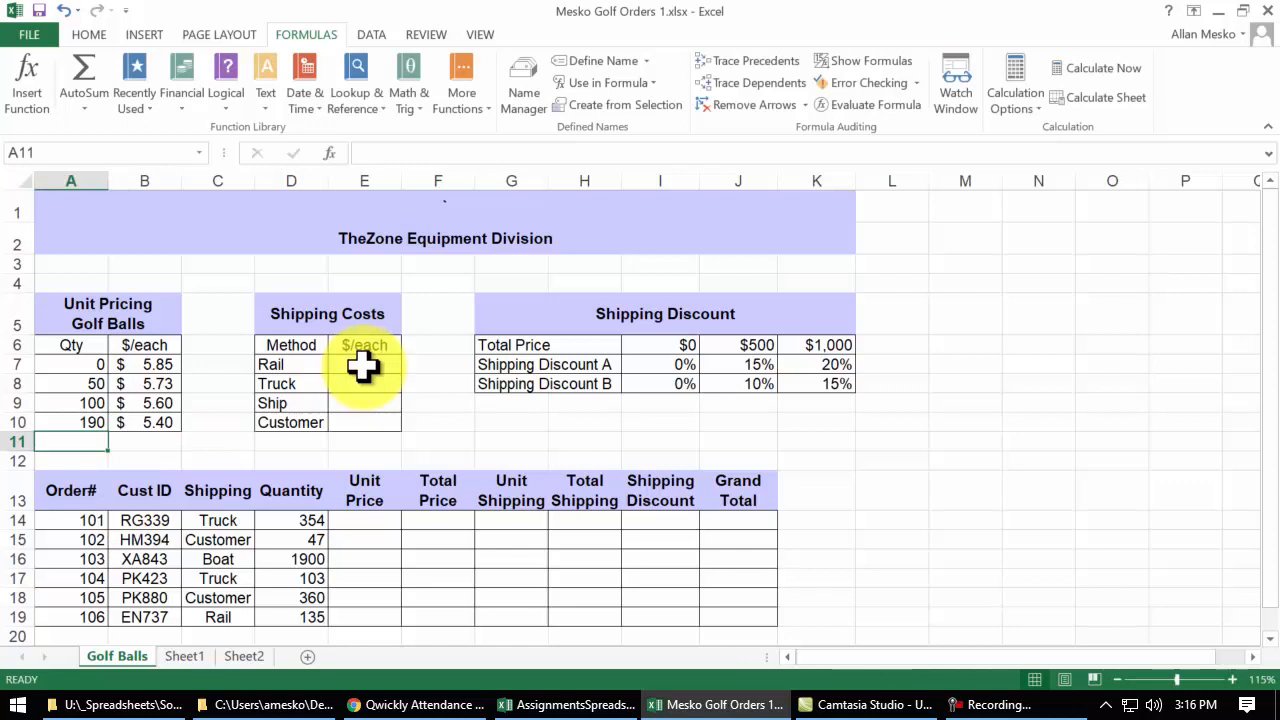
Fill in the Shipping Costs per item: Rail .22, Truck .28, Ship .18 and Customer 0
click(362, 368)
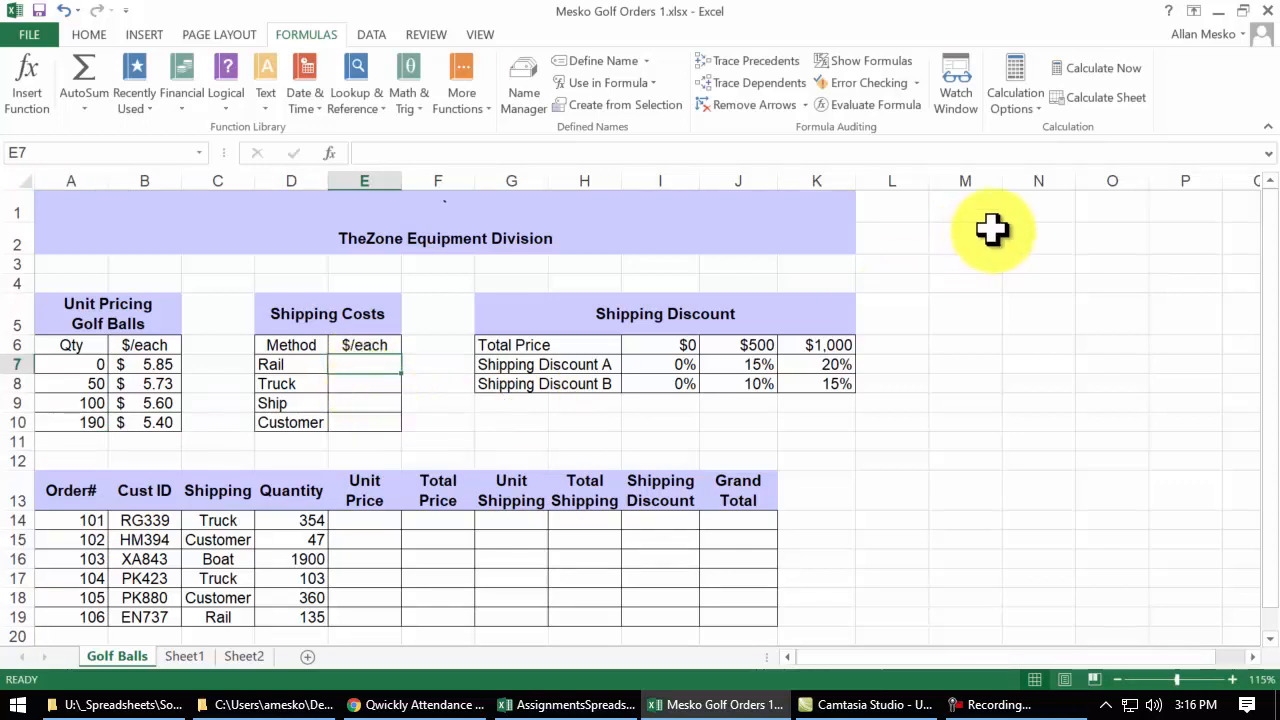
text(.22)
key(Return)
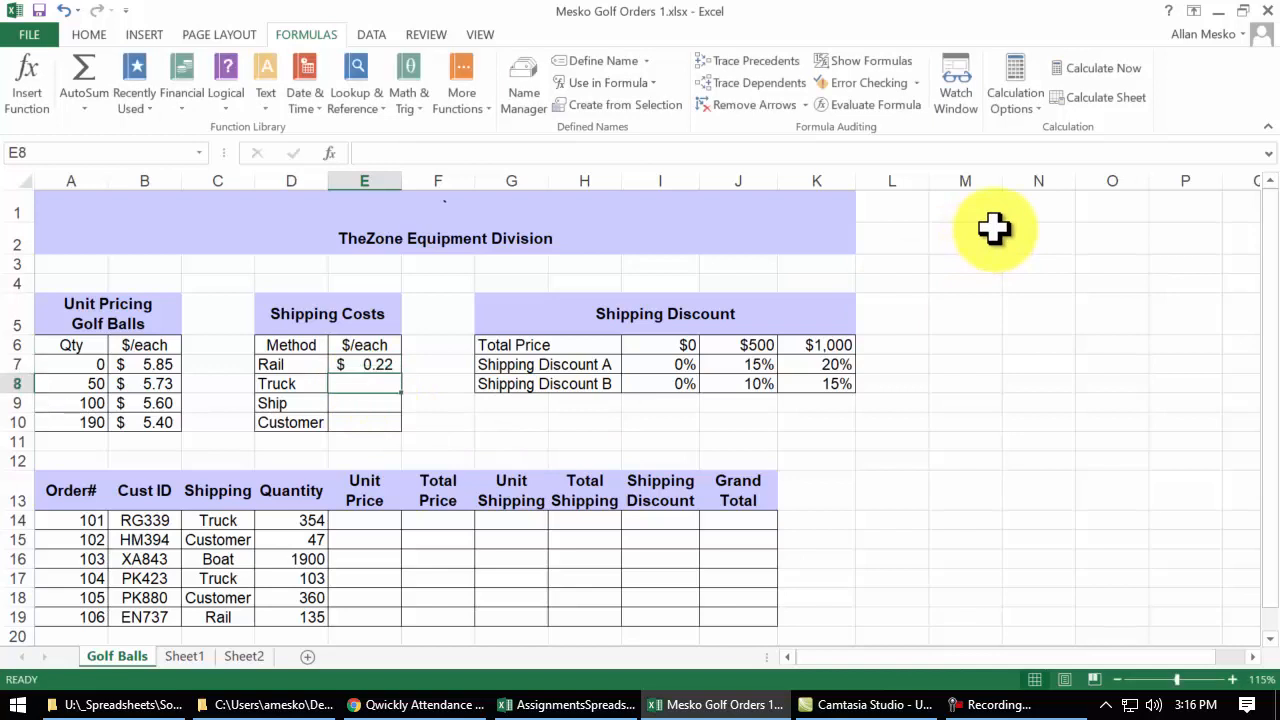
text(.28)
key(Return)
text(.18)
key(Return)
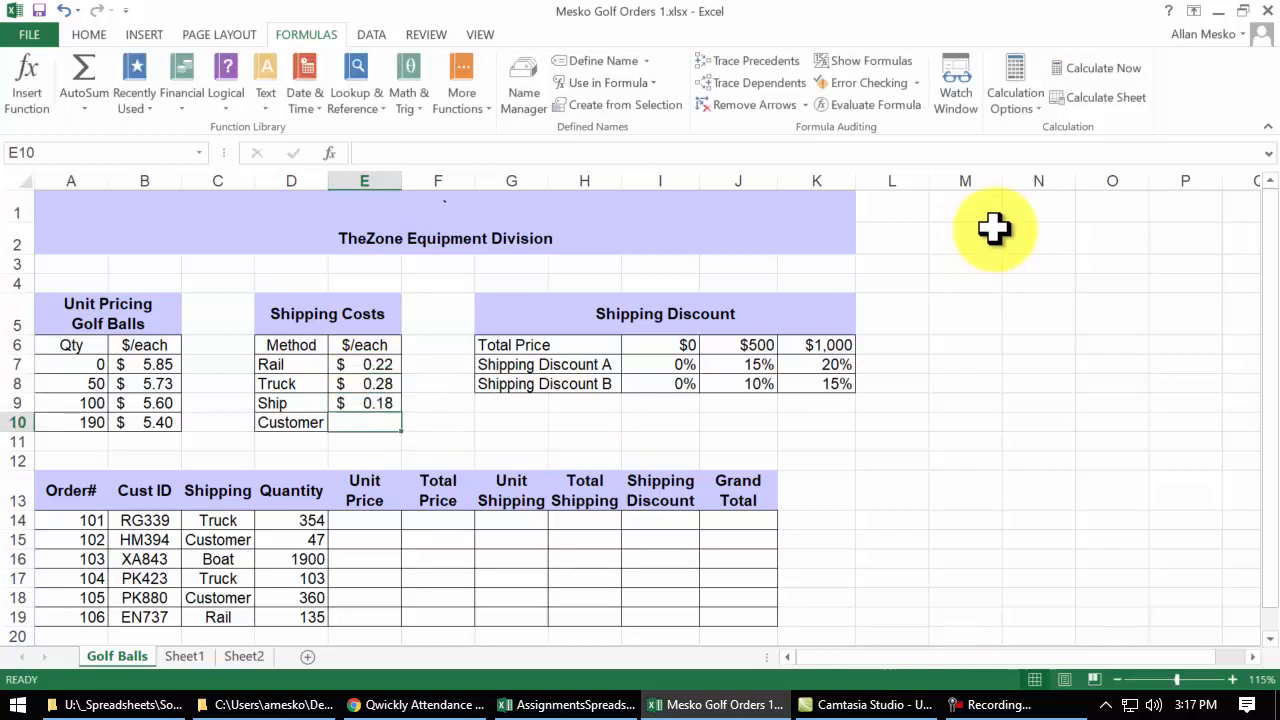
text(0)
key(Return)
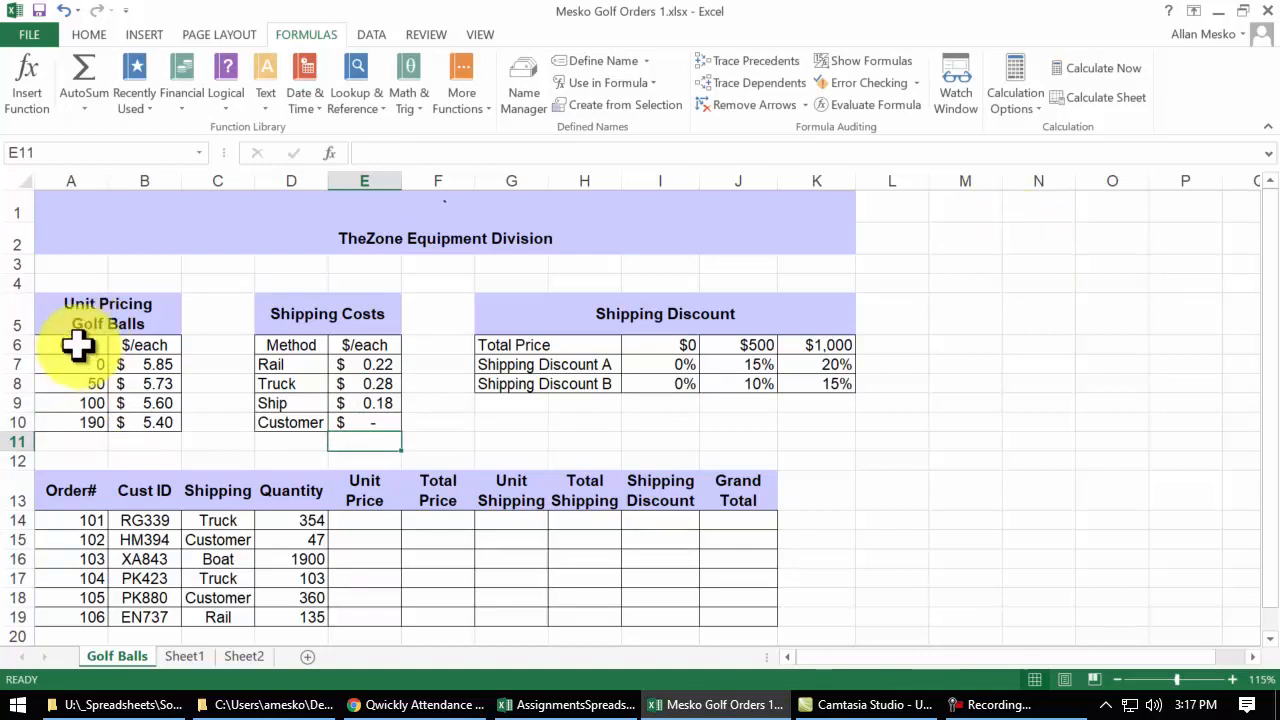
drag(80, 346, 111, 380)
click(1012, 410)
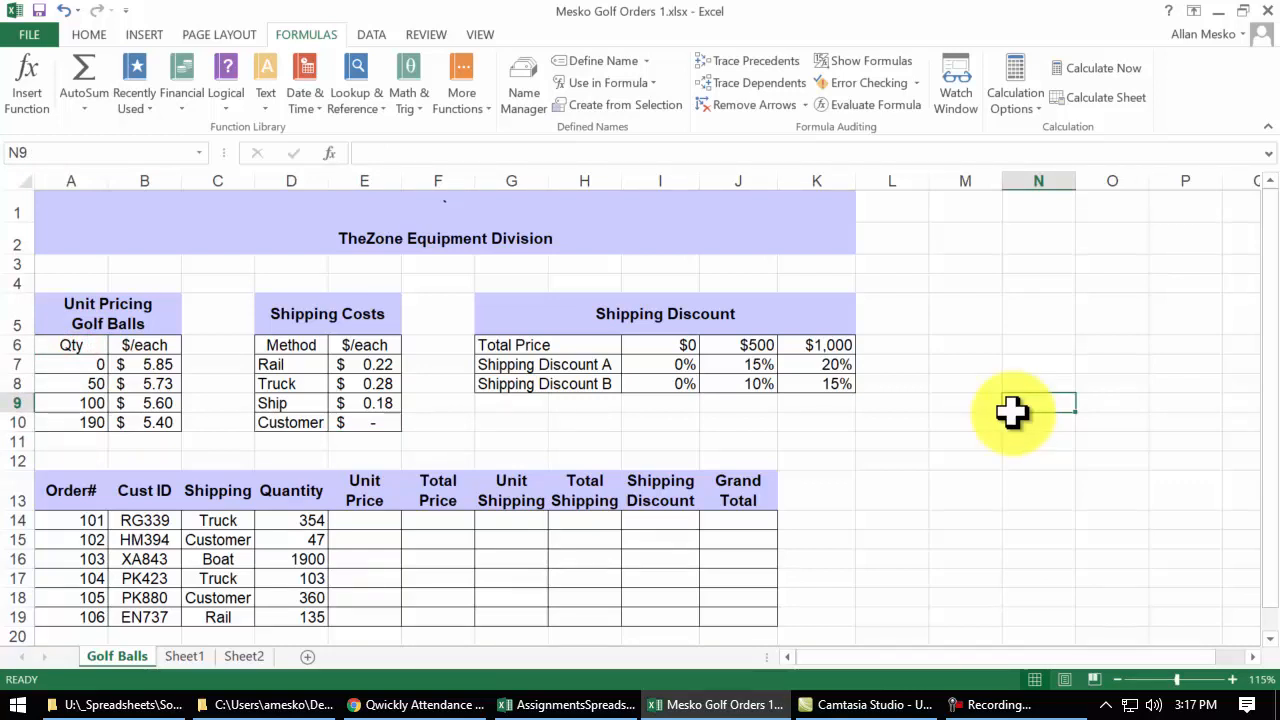
Start a VLOOKUP function in Unit Price cell E14 for order 101, with $D14 as the lookup value
click(353, 523)
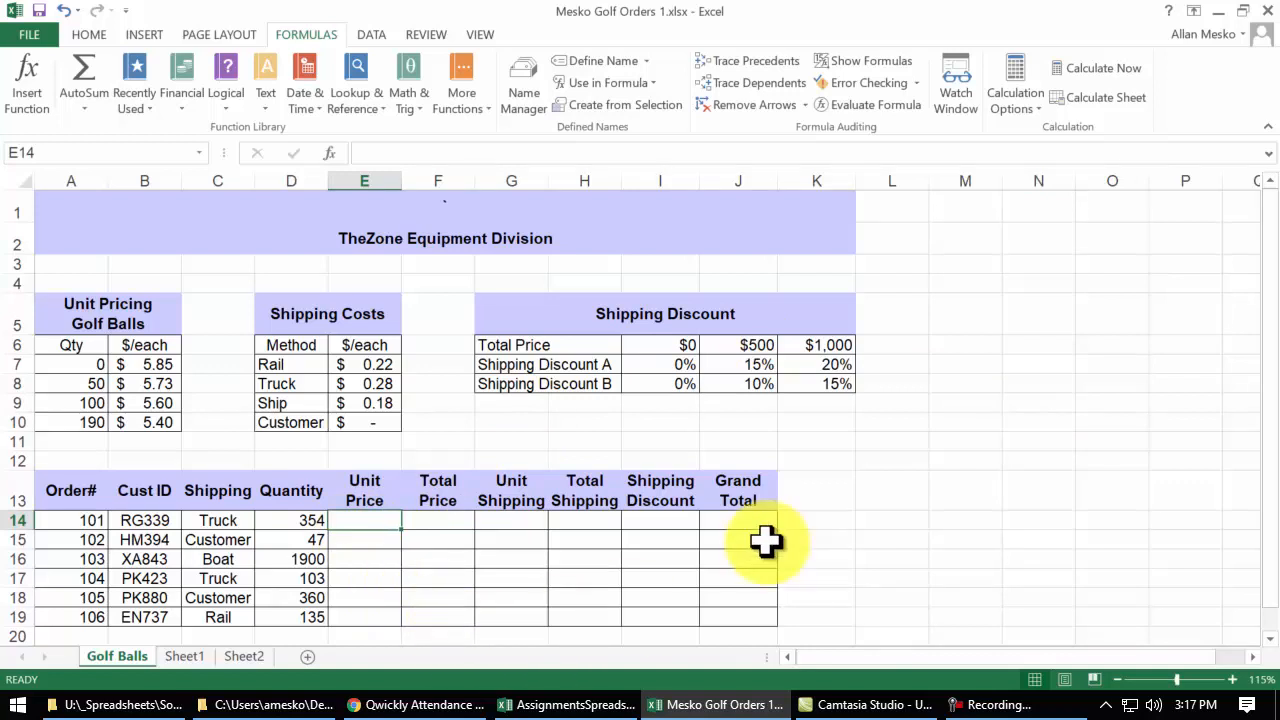
scroll(763, 543, up, 2)
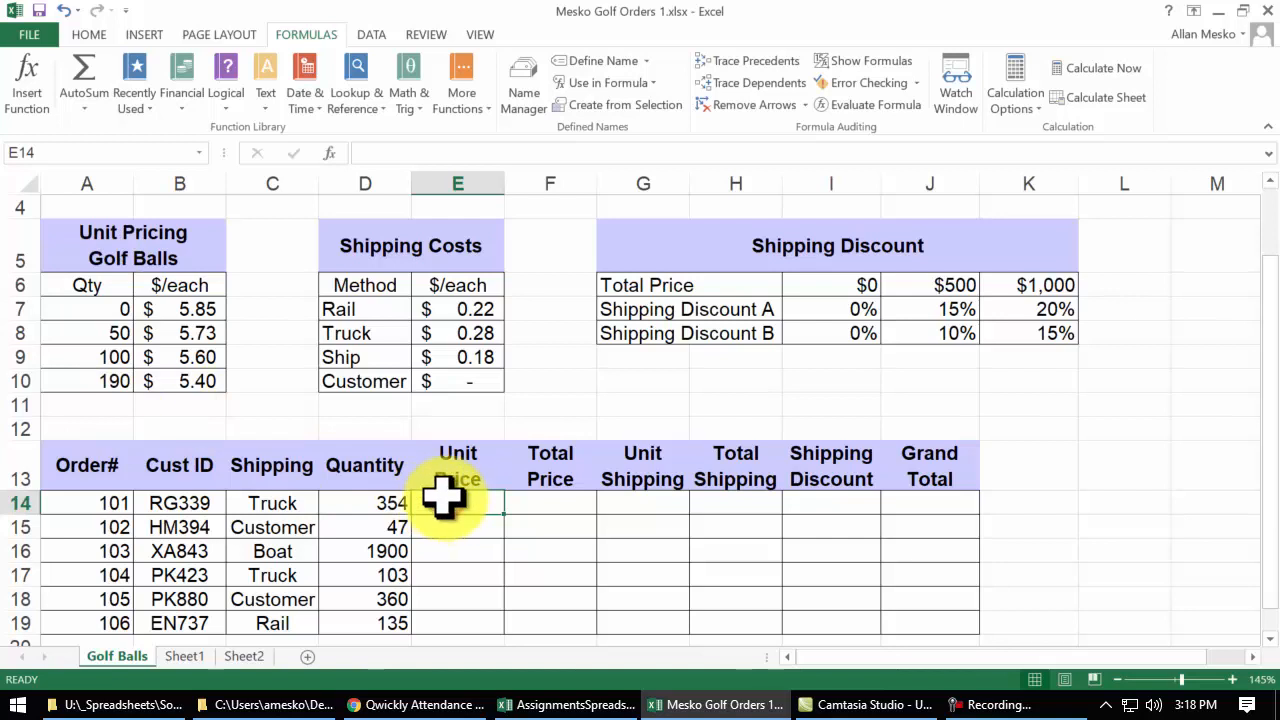
click(337, 160)
double_click(285, 200)
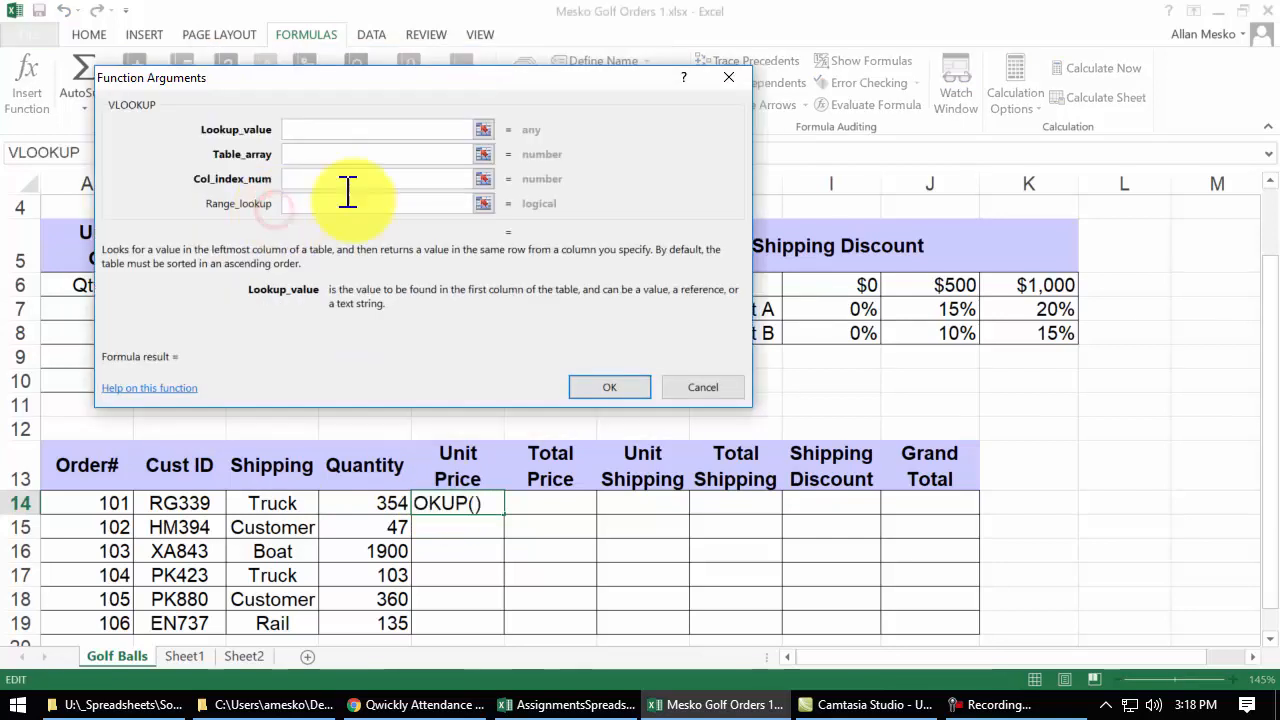
drag(487, 79, 797, 46)
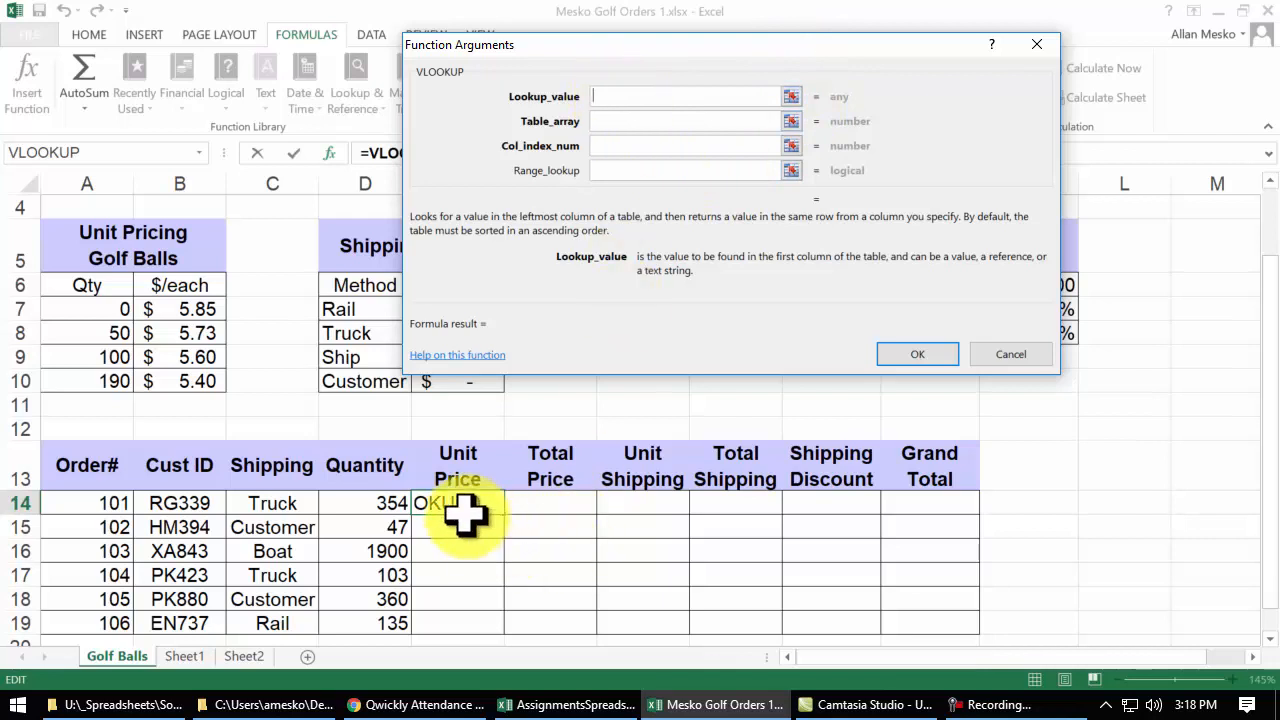
click(368, 507)
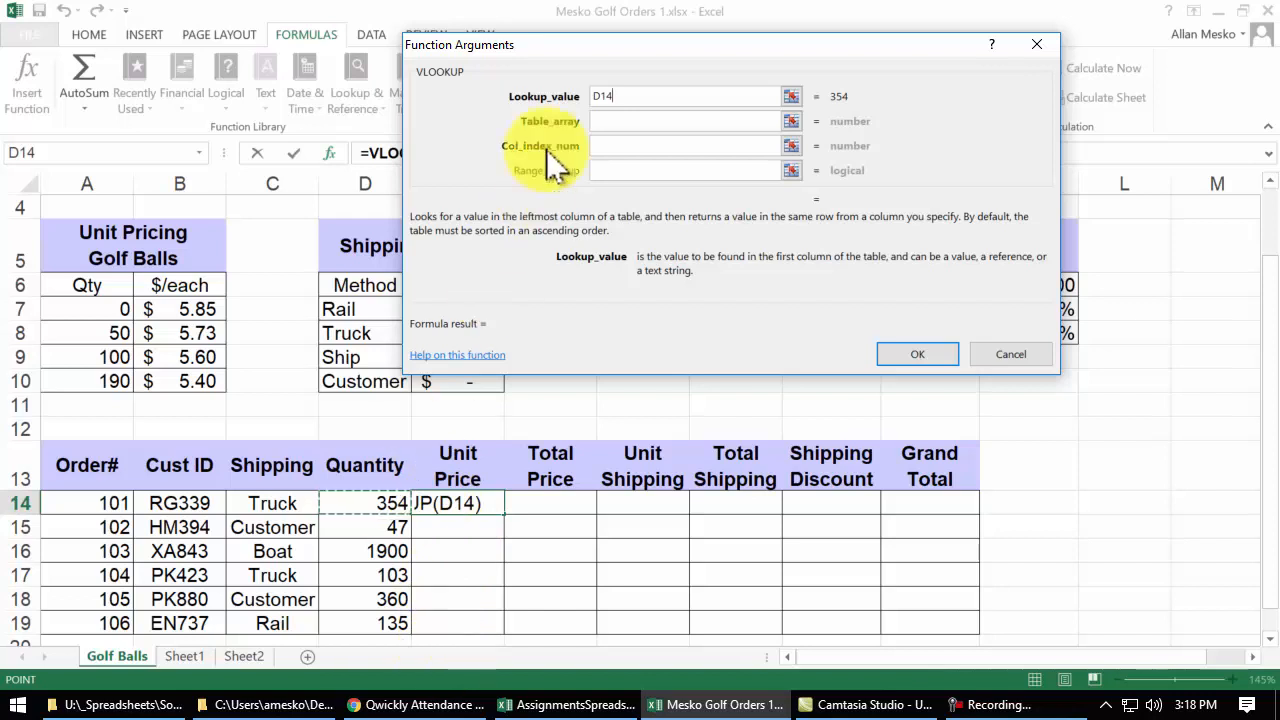
click(600, 96)
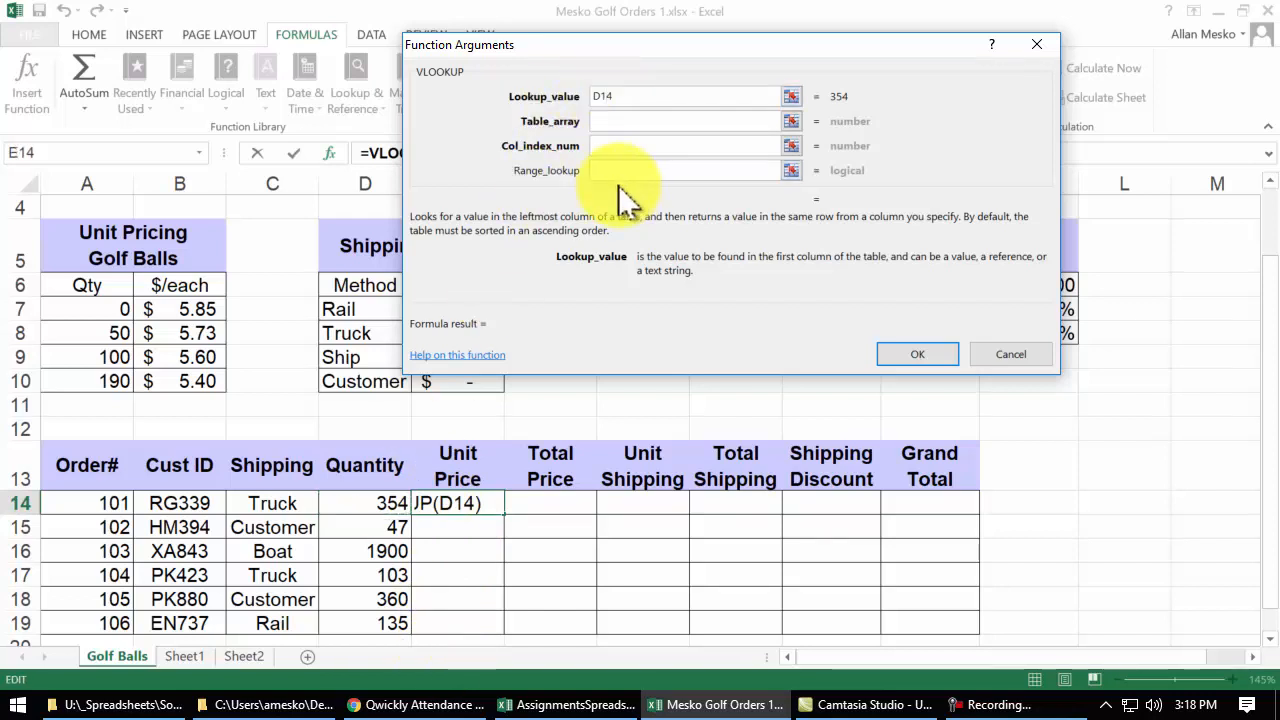
key(F4)
key(F4)
key(F4)
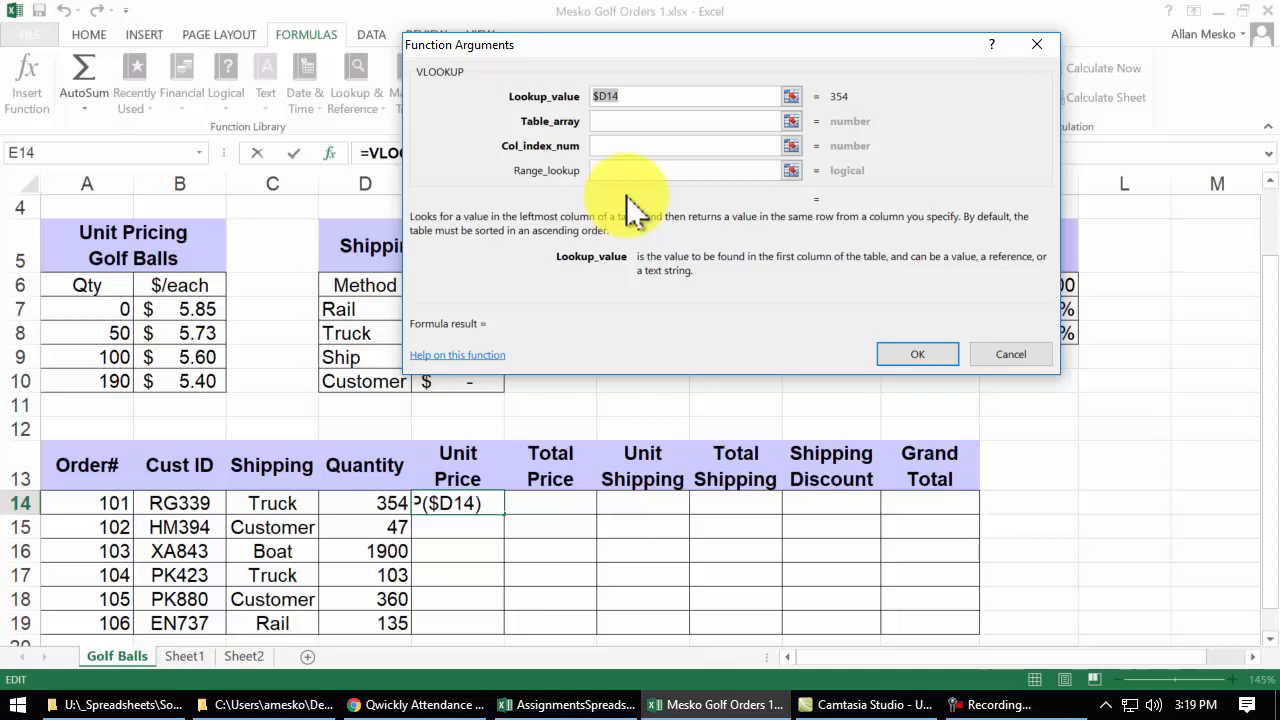
Set the VLOOKUP table array to the Unit Pricing values as the absolute range $A$7:$B$10
click(612, 120)
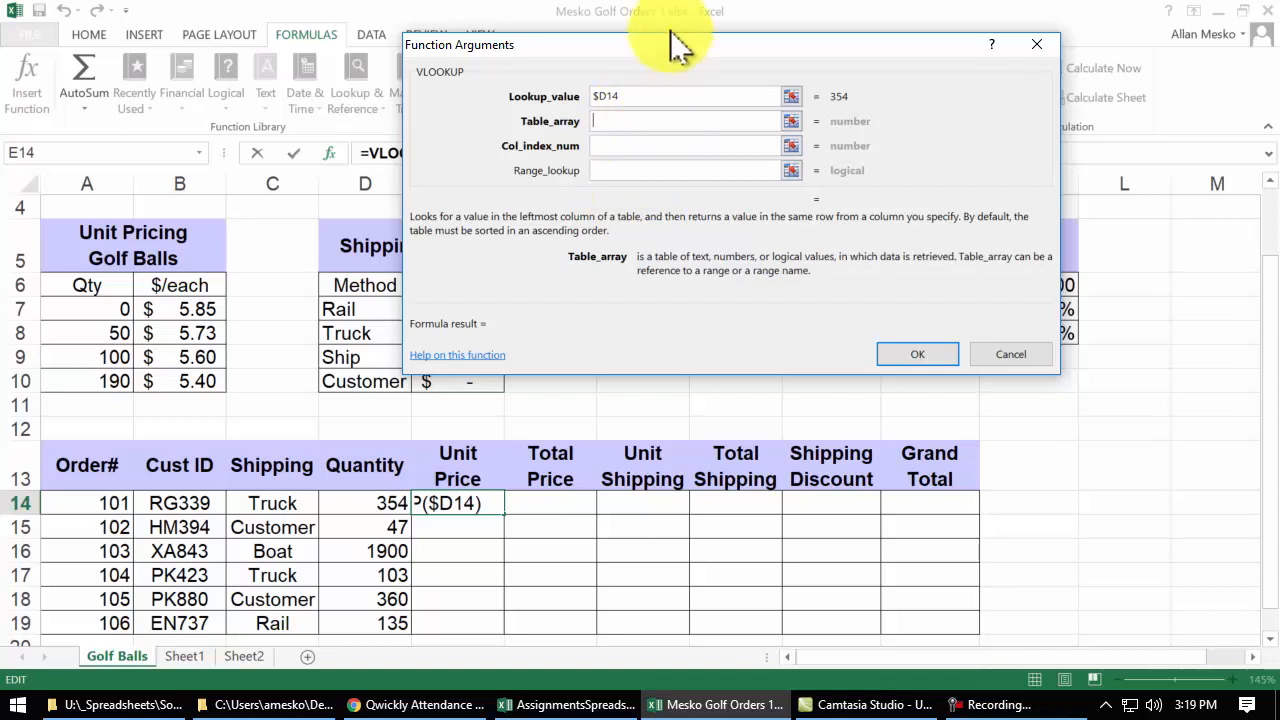
drag(668, 45, 813, 44)
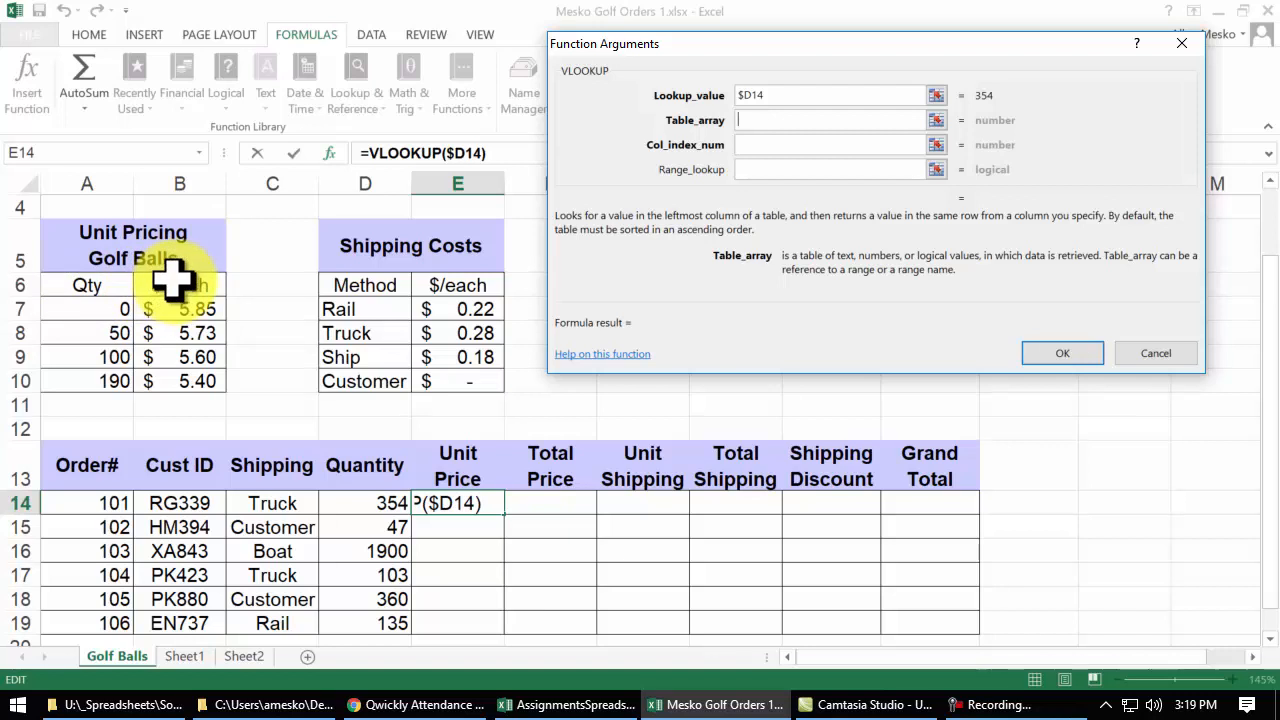
drag(98, 311, 145, 378)
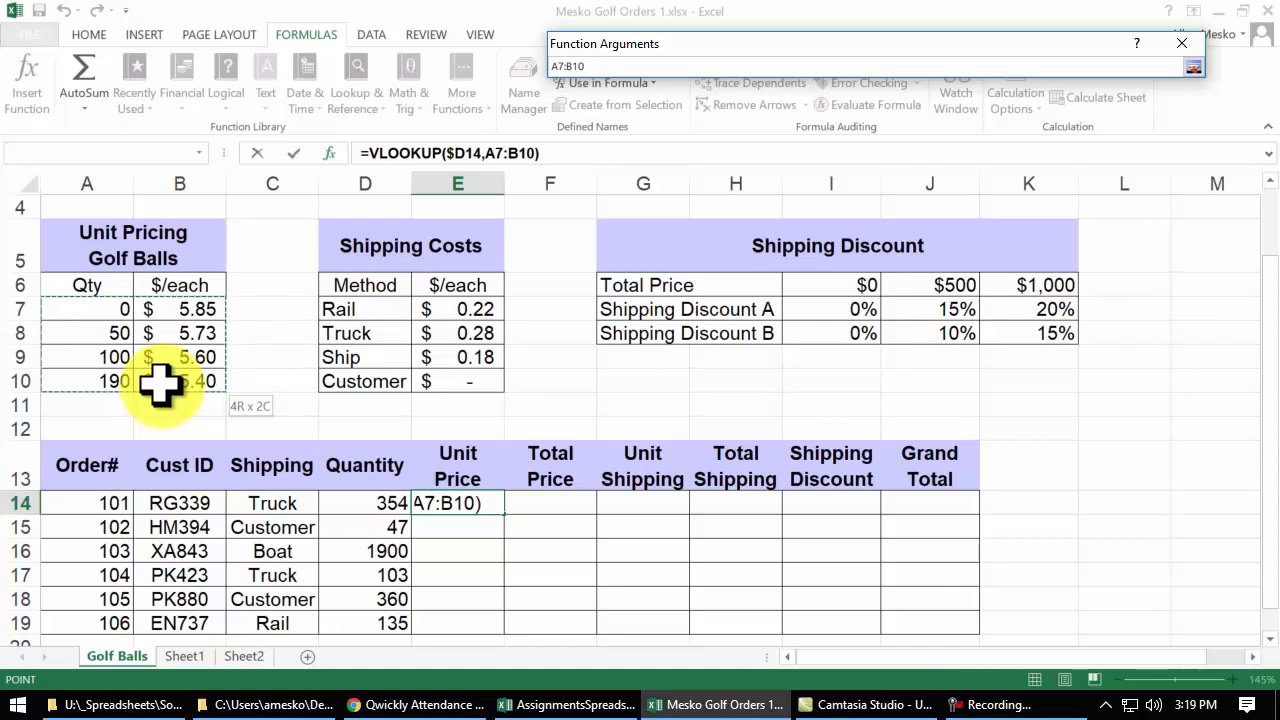
drag(160, 385, 160, 385)
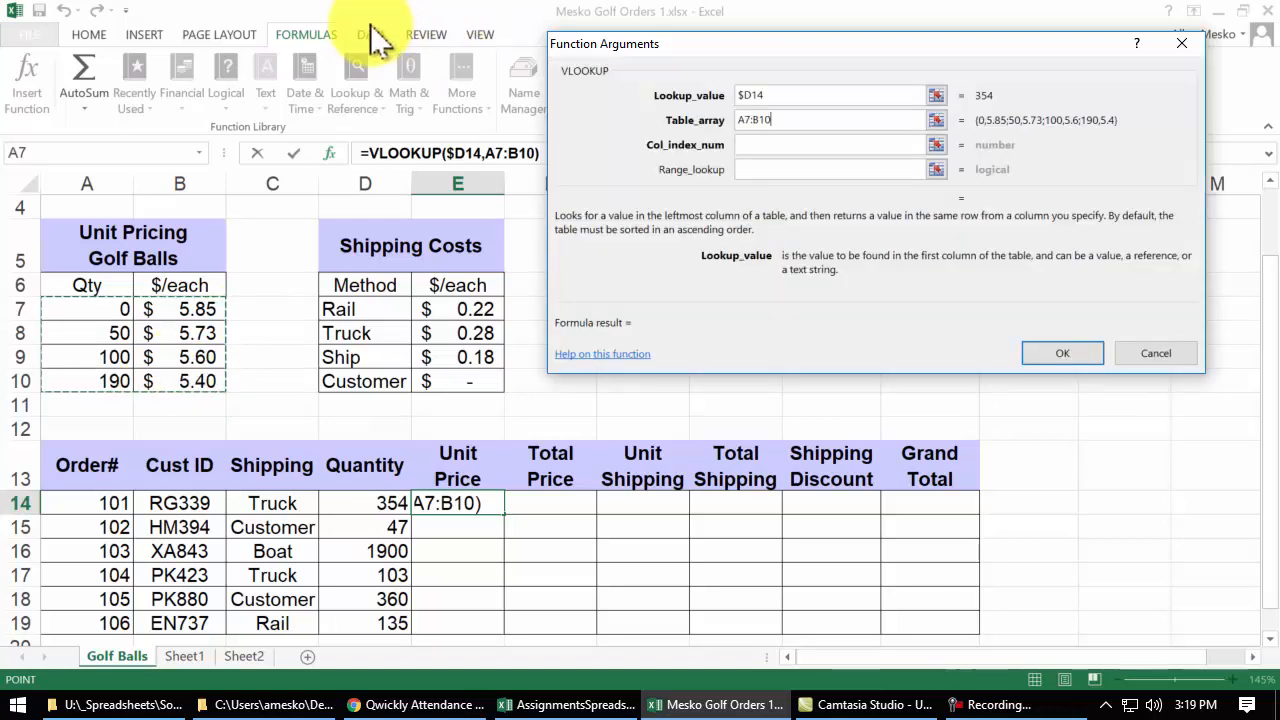
key(F4)
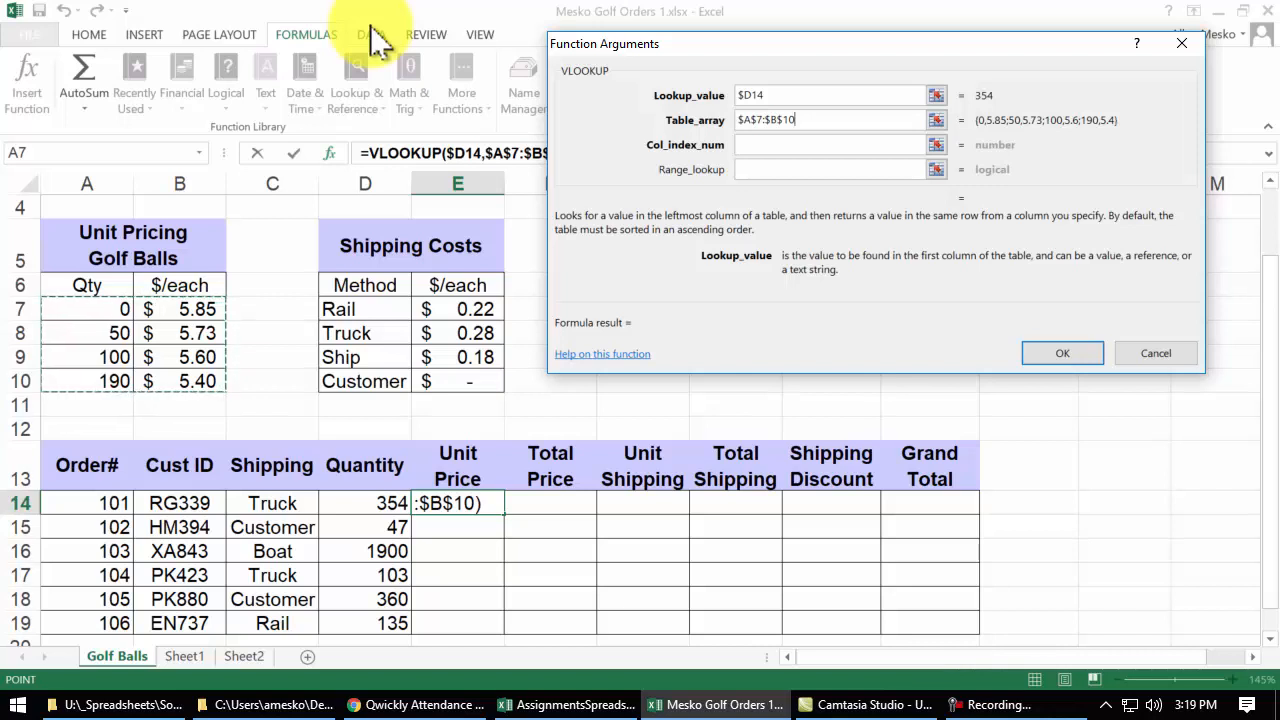
Set the VLOOKUP column index to 2, leave the range lookup empty, and accept the formula
click(775, 145)
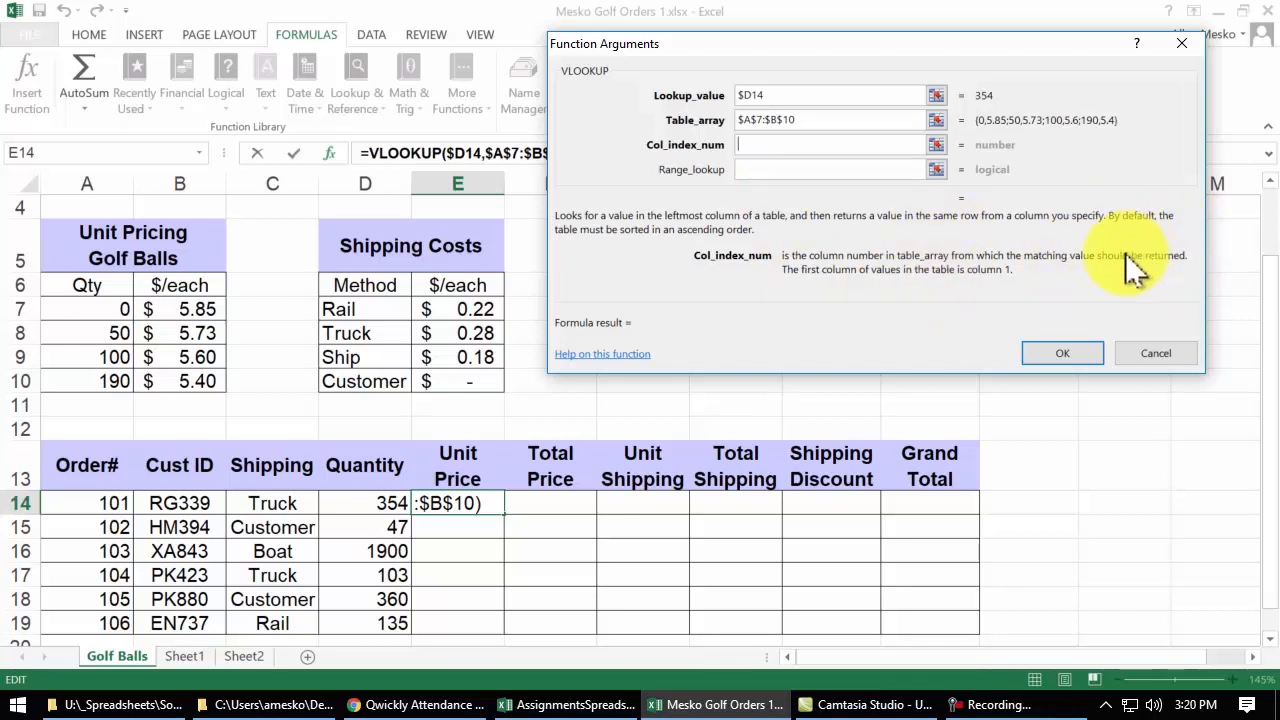
text(2)
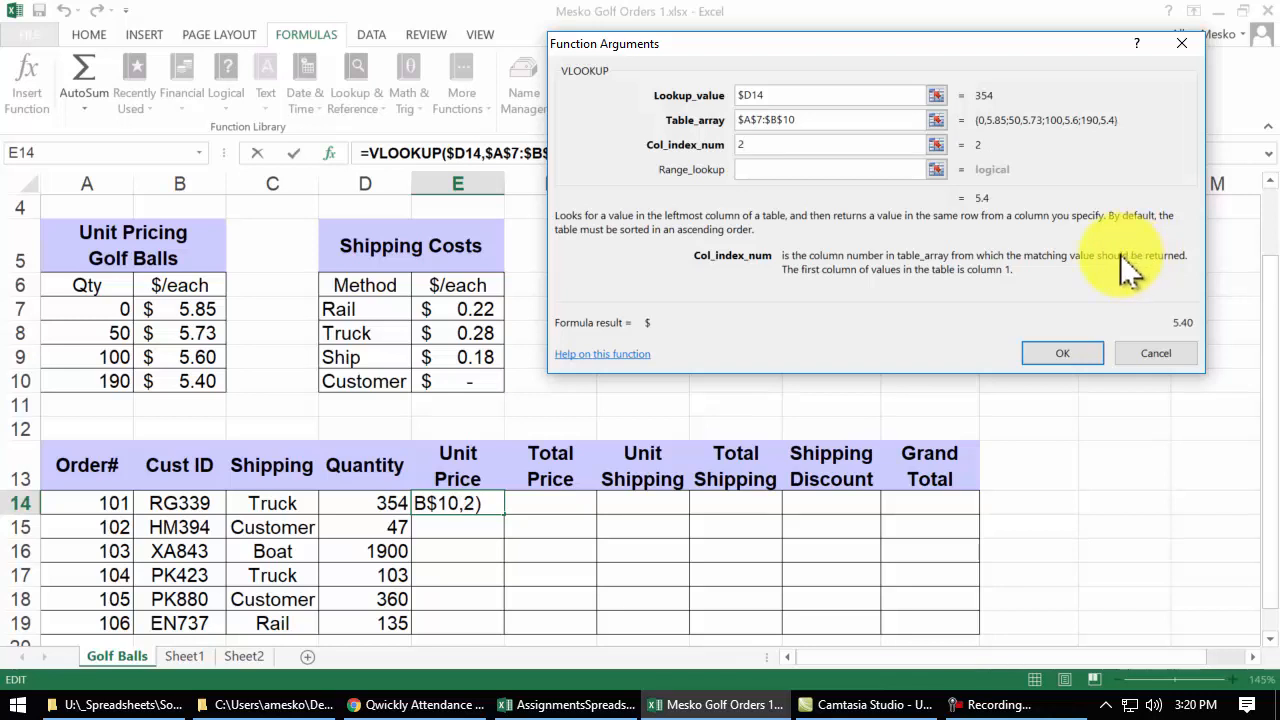
click(870, 170)
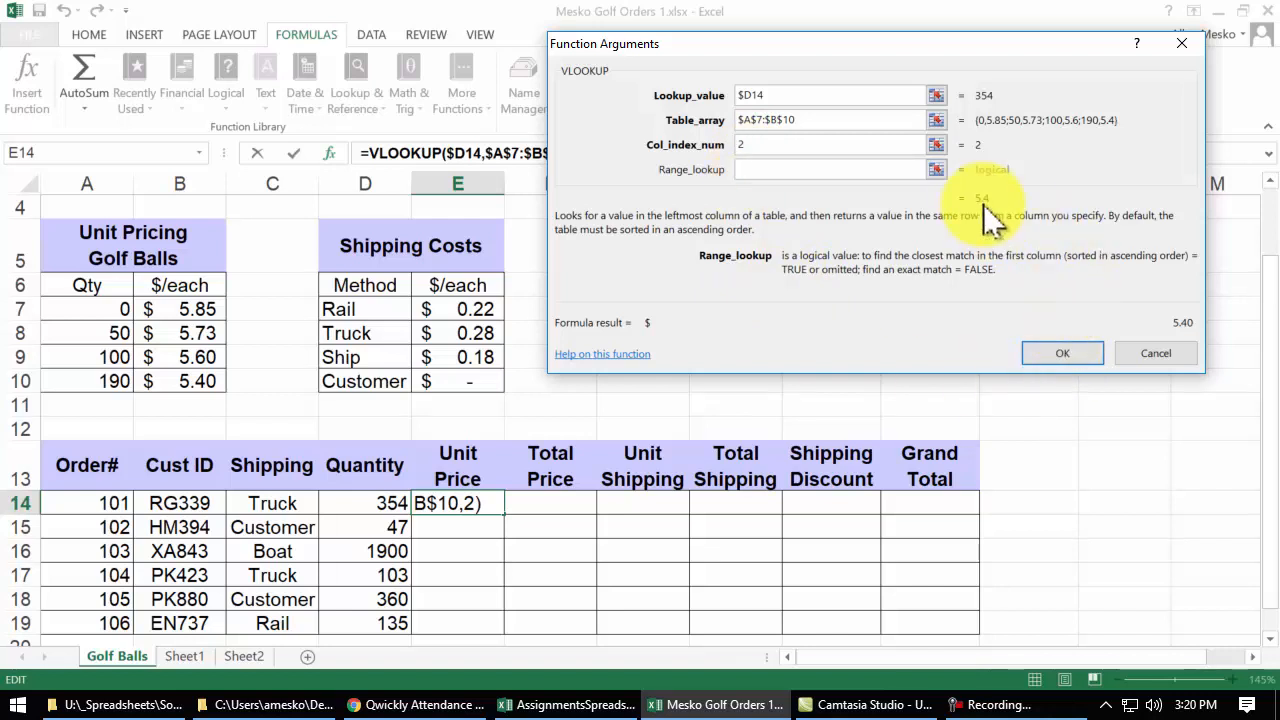
click(1037, 356)
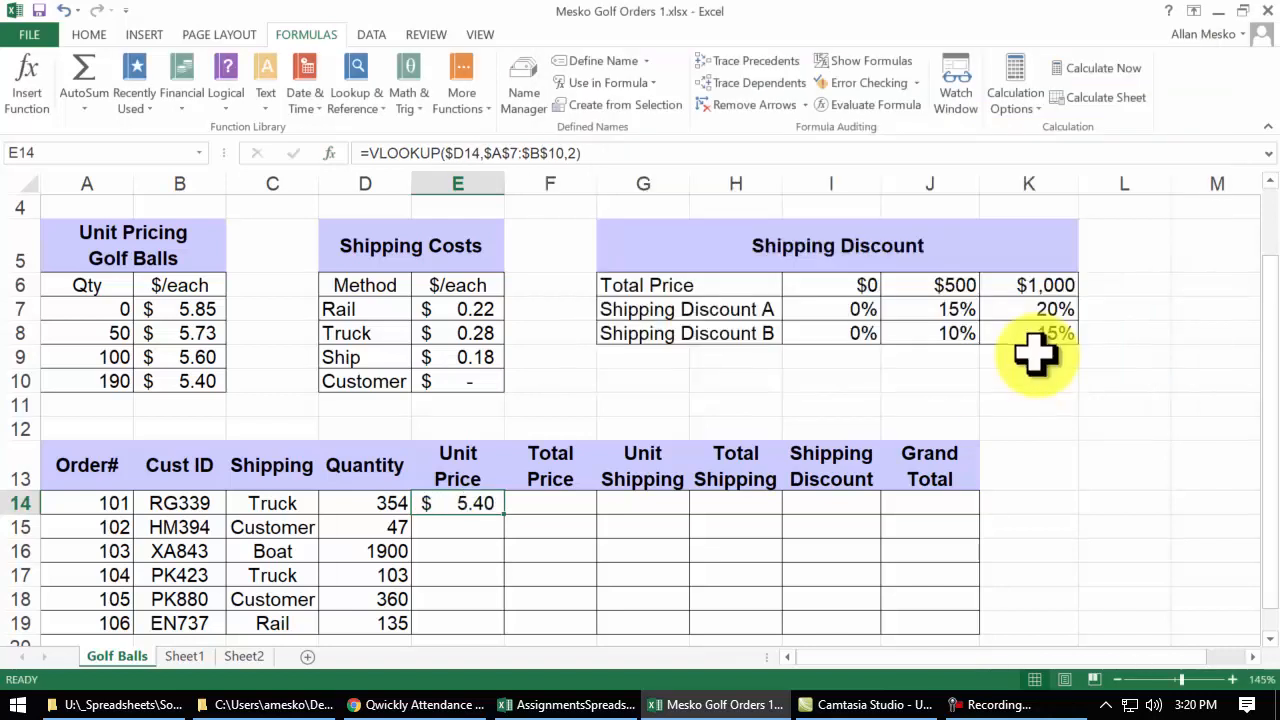
Copy the Unit Price formula from E14 down through E19 for the remaining orders
click(460, 503)
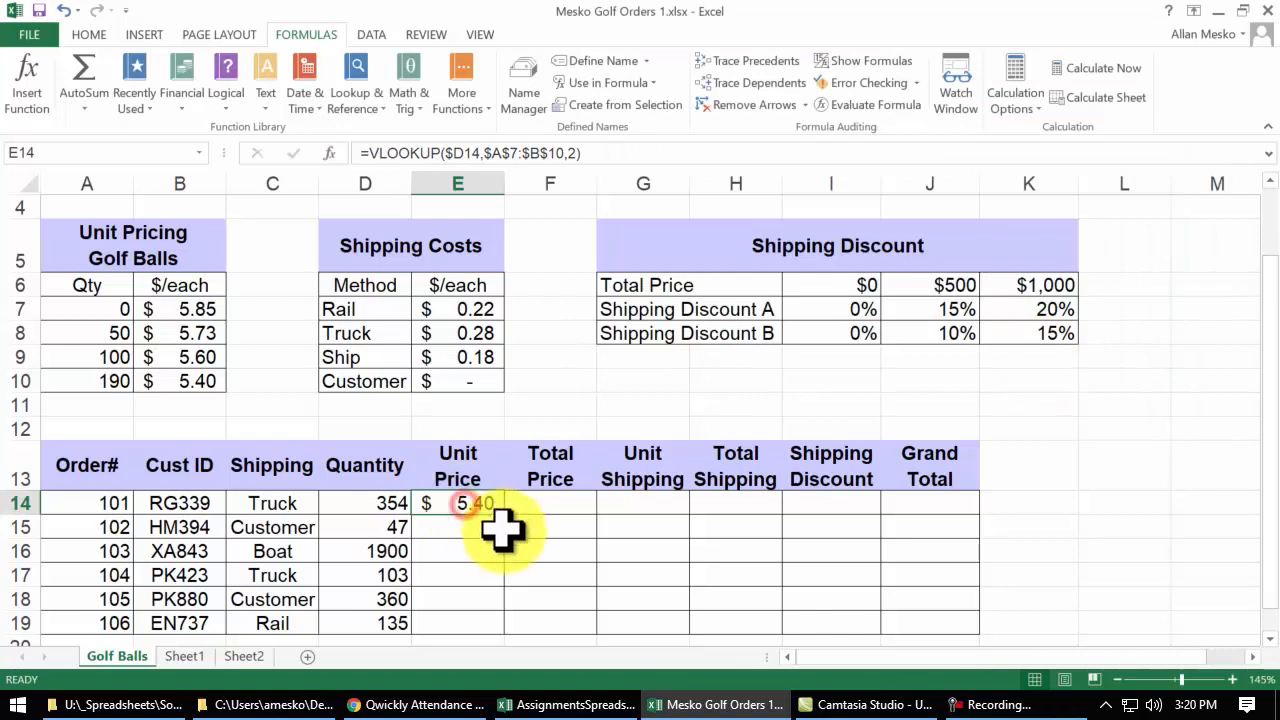
double_click(503, 510)
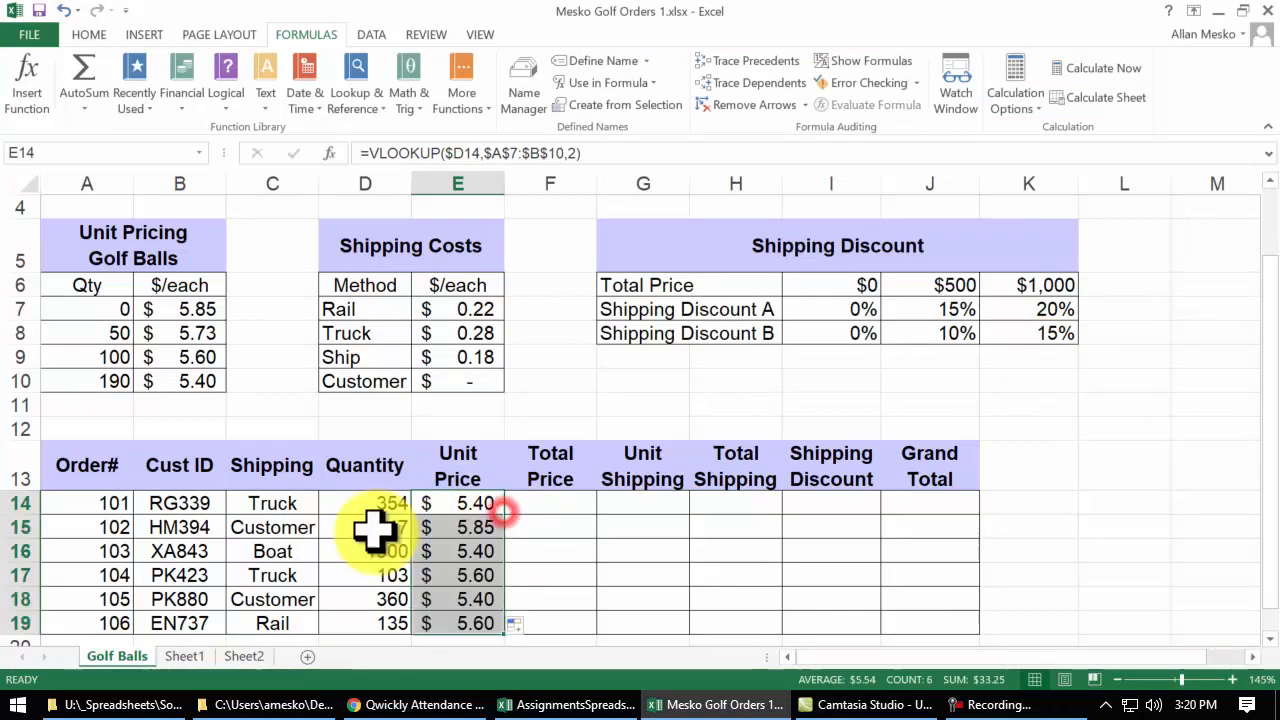
click(377, 528)
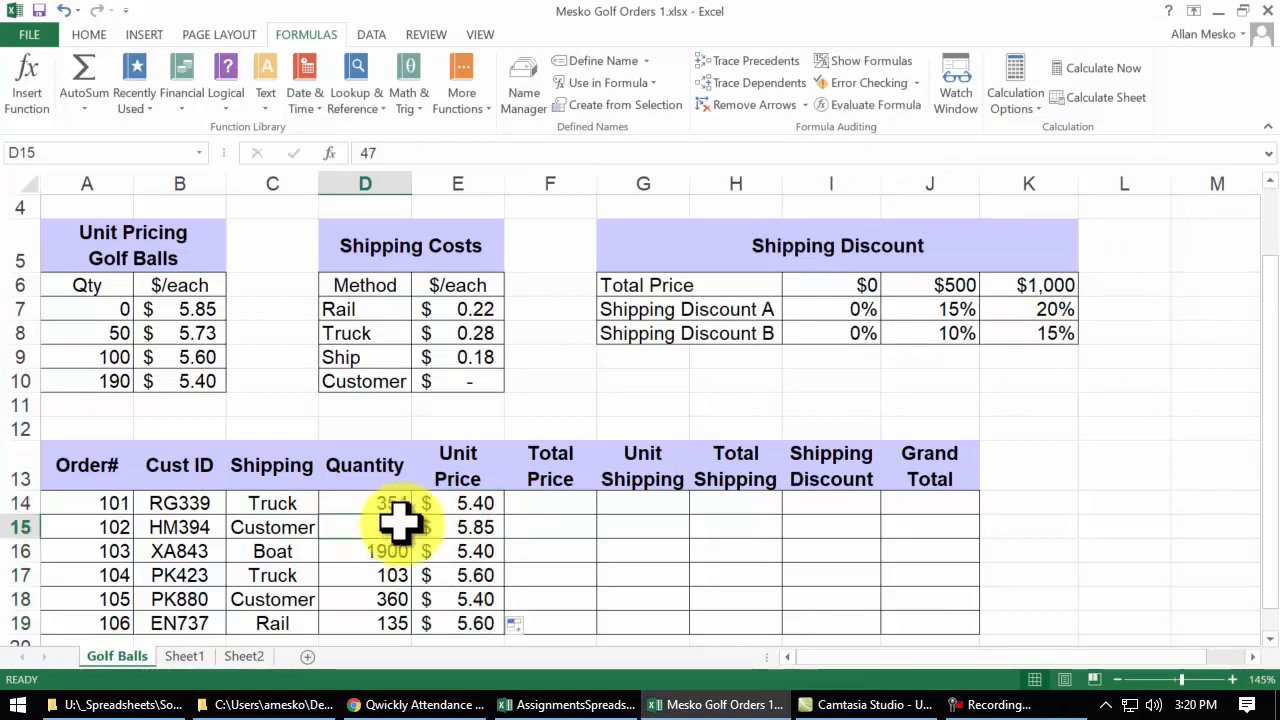
Check the looked-up unit prices of orders 102 and 105 against the Unit Pricing table
click(441, 524)
click(195, 309)
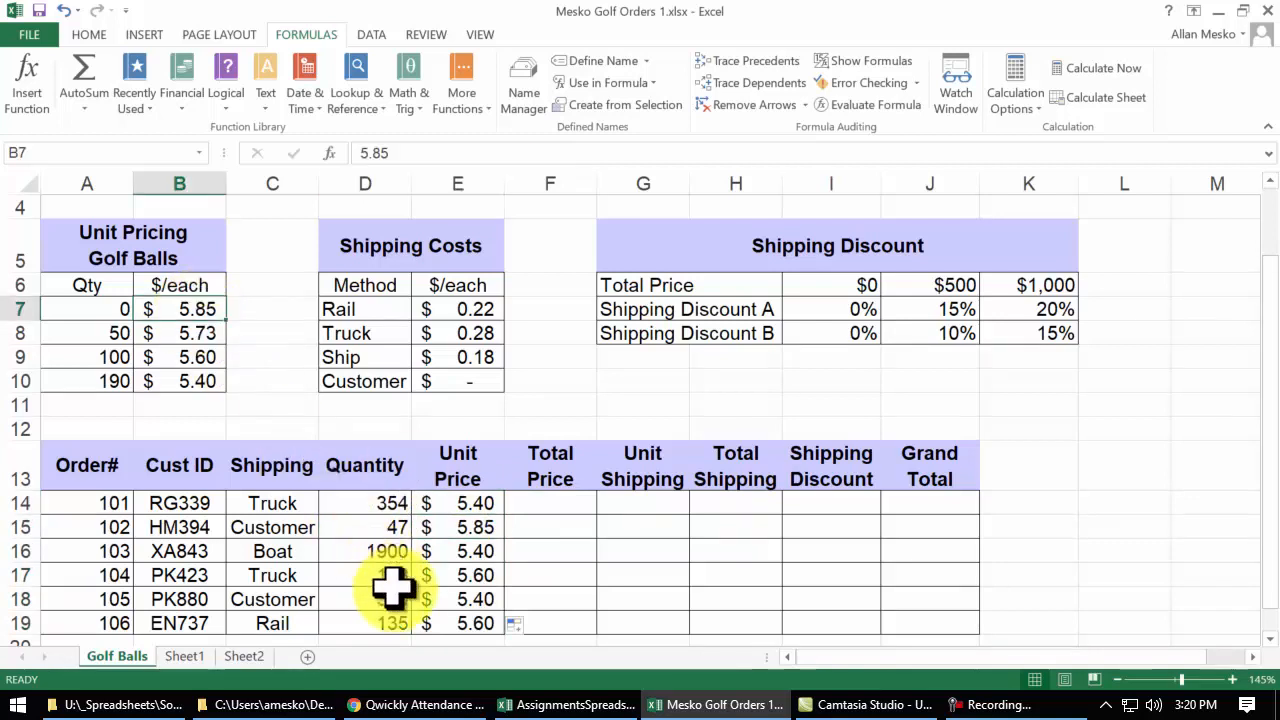
click(461, 598)
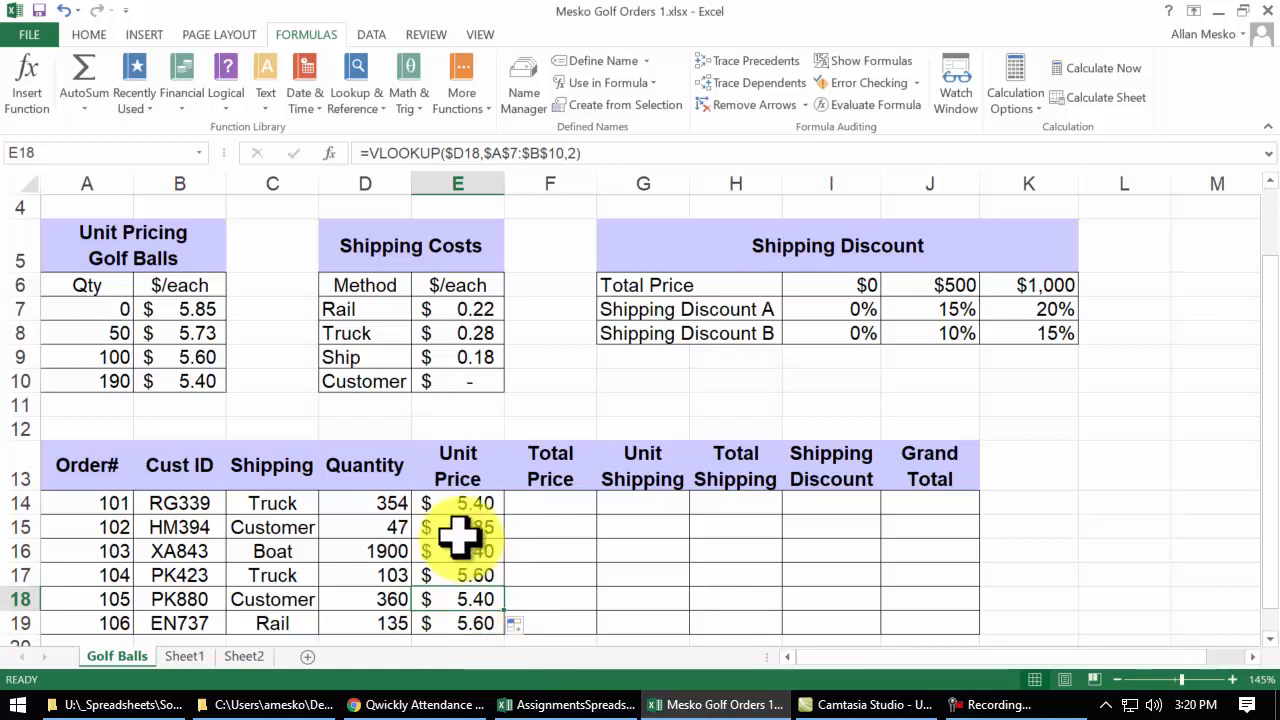
click(194, 330)
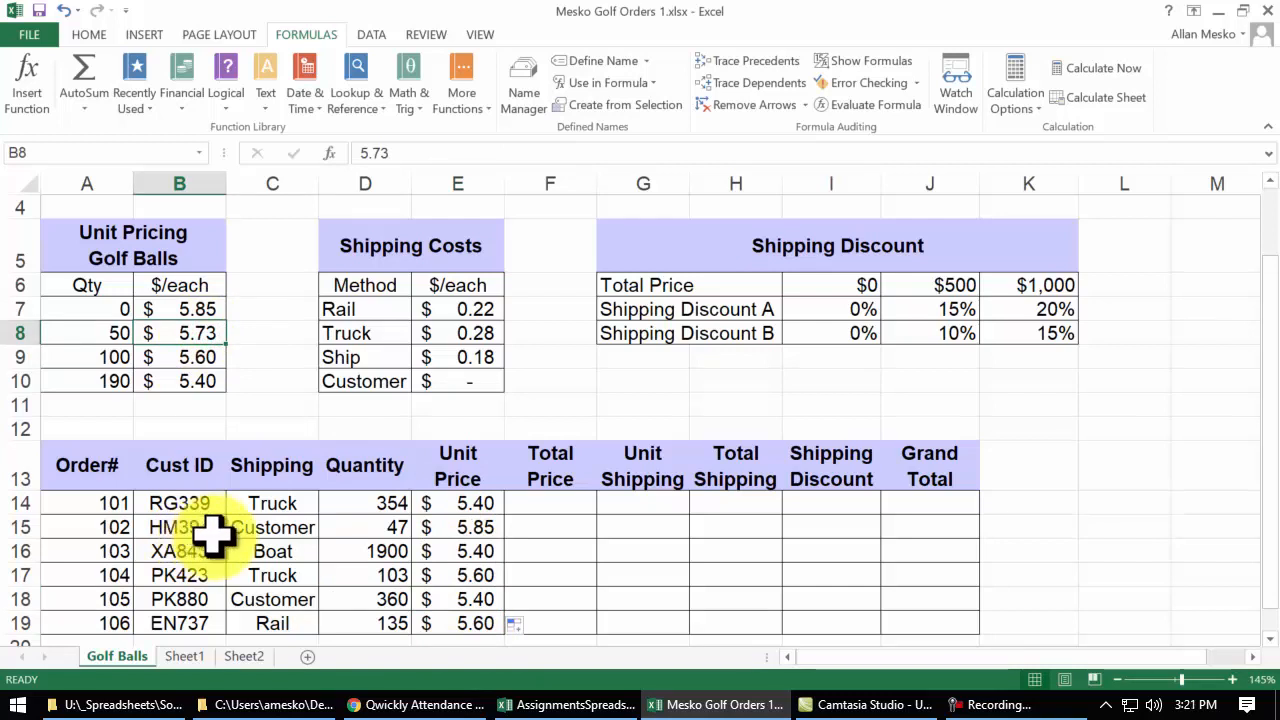
Try a quantity of 97 for order 102 in D15, and undo the change
click(378, 530)
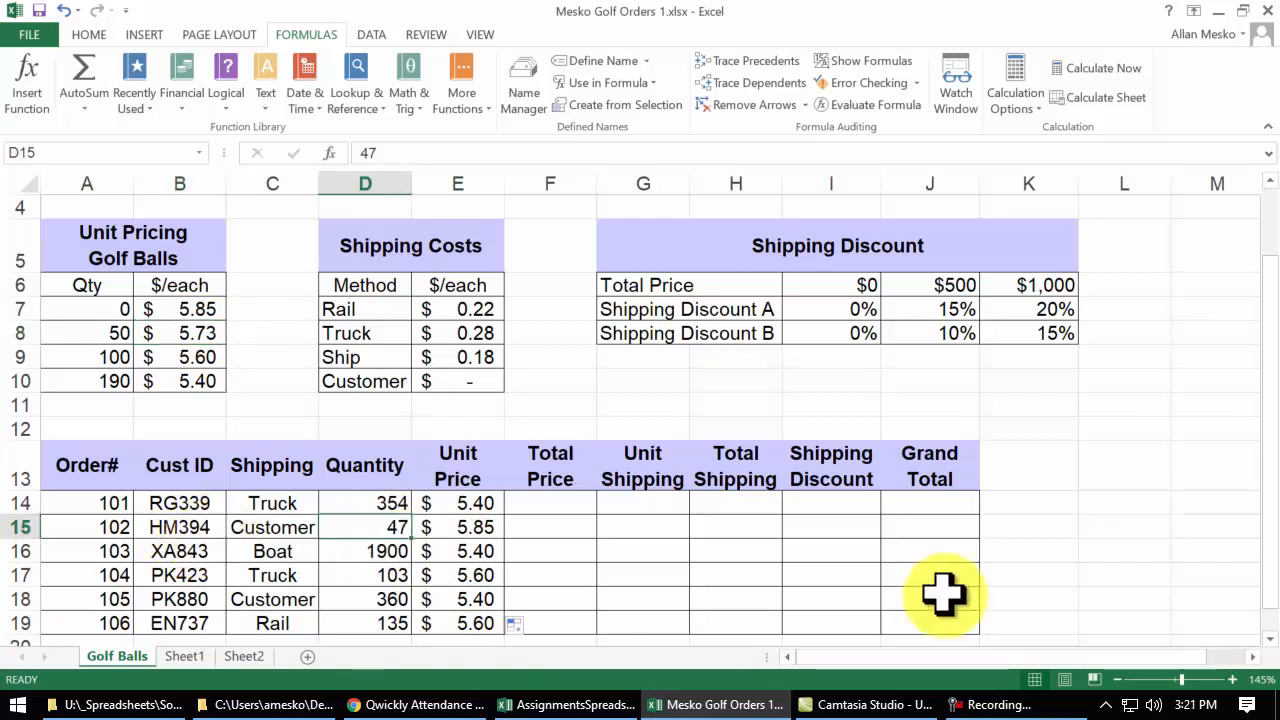
text(97)
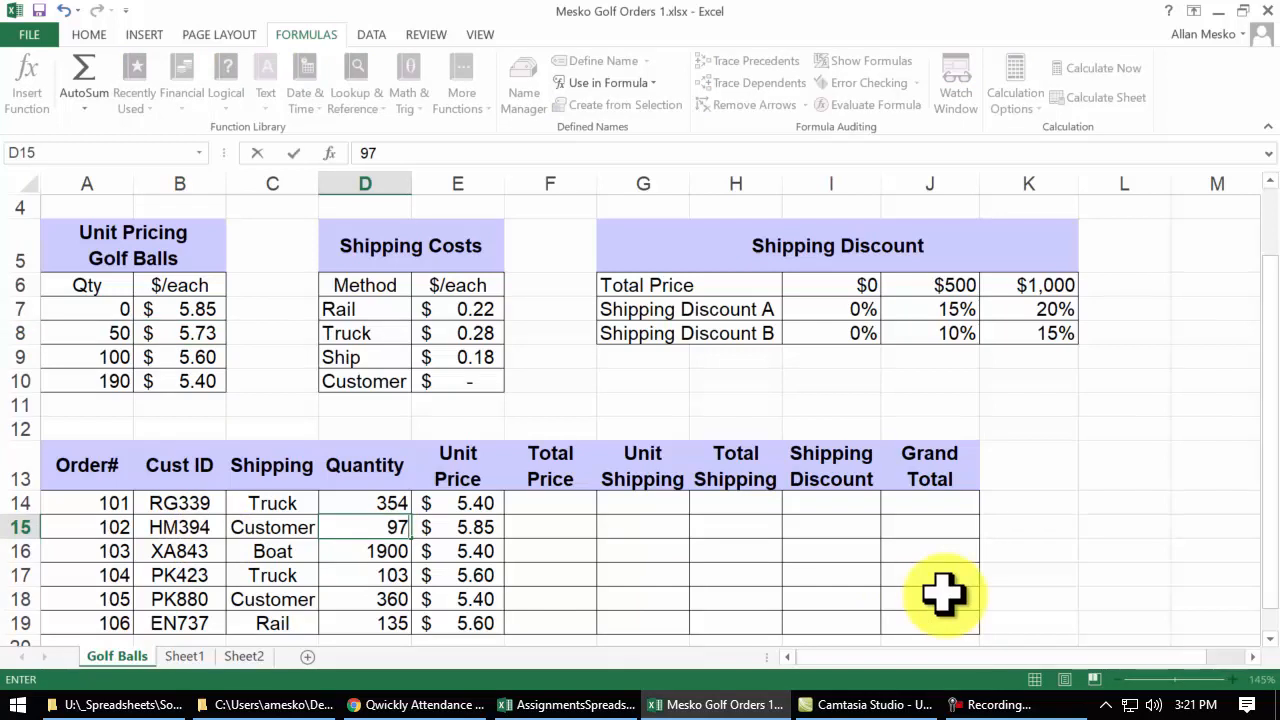
key(Return)
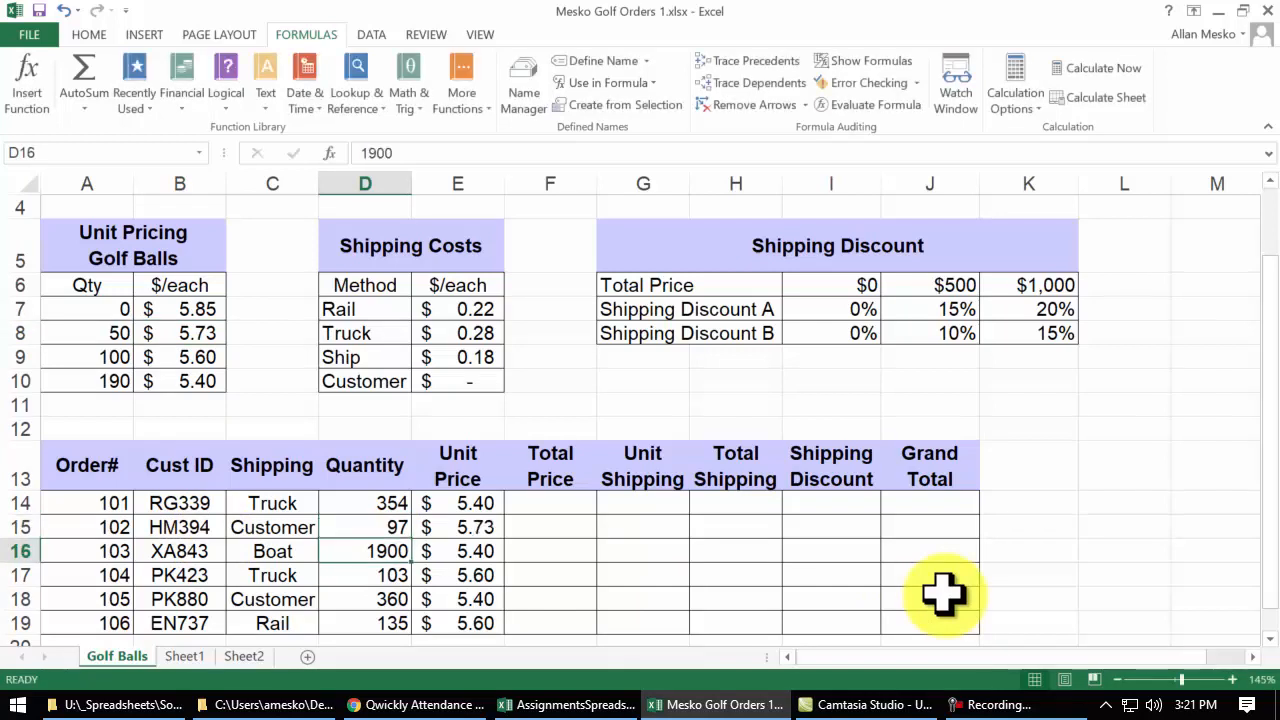
key(ctrl+z)
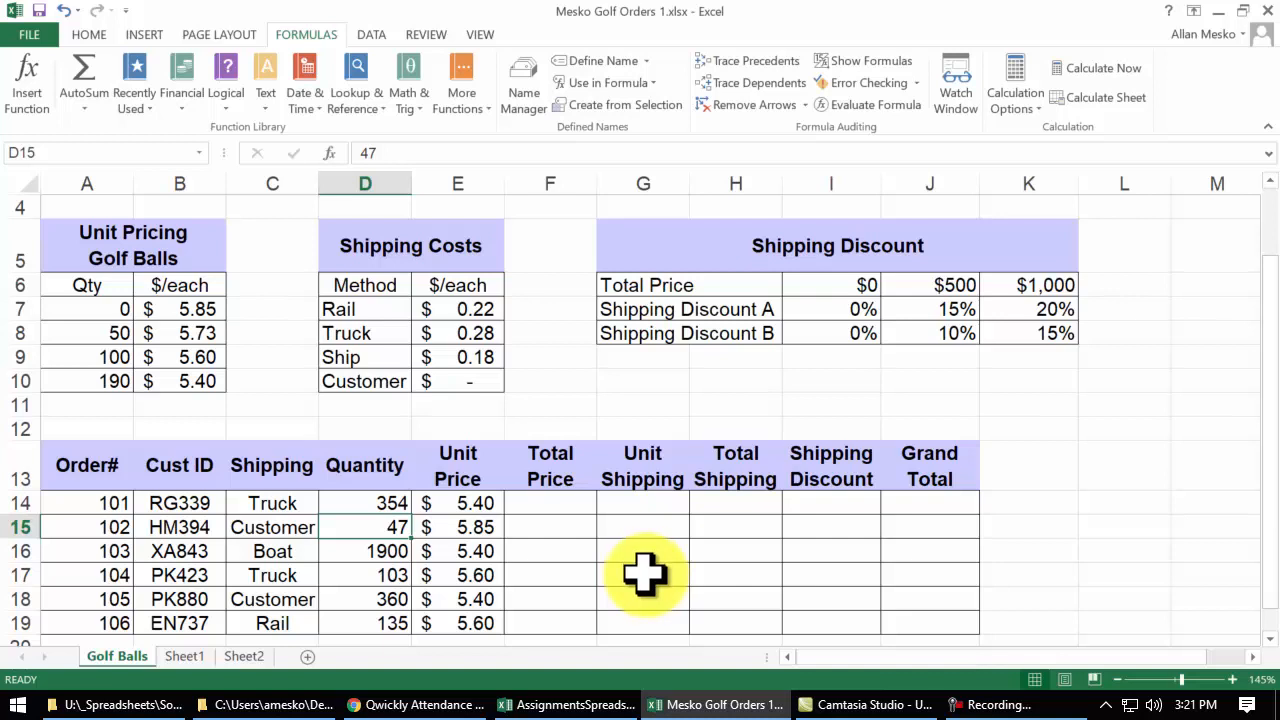
Calculate order 101's Total Price in F14 with the formula =D14*E14
click(551, 503)
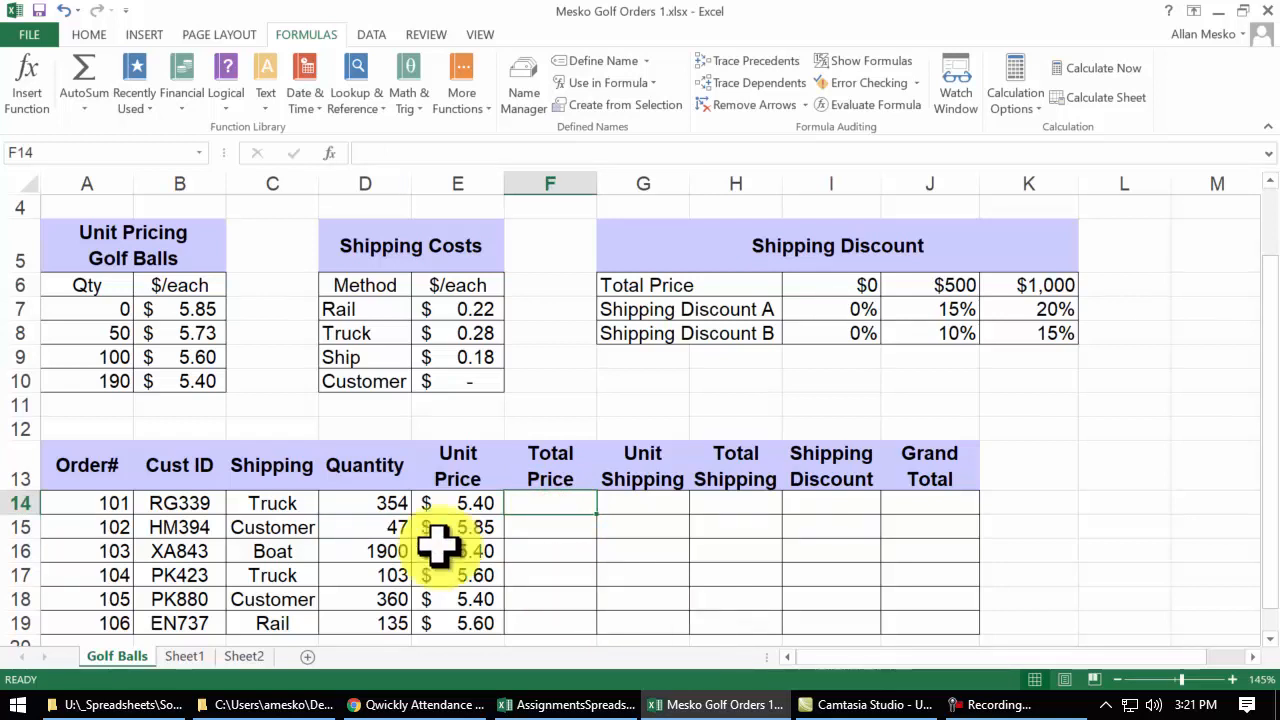
click(368, 504)
click(462, 503)
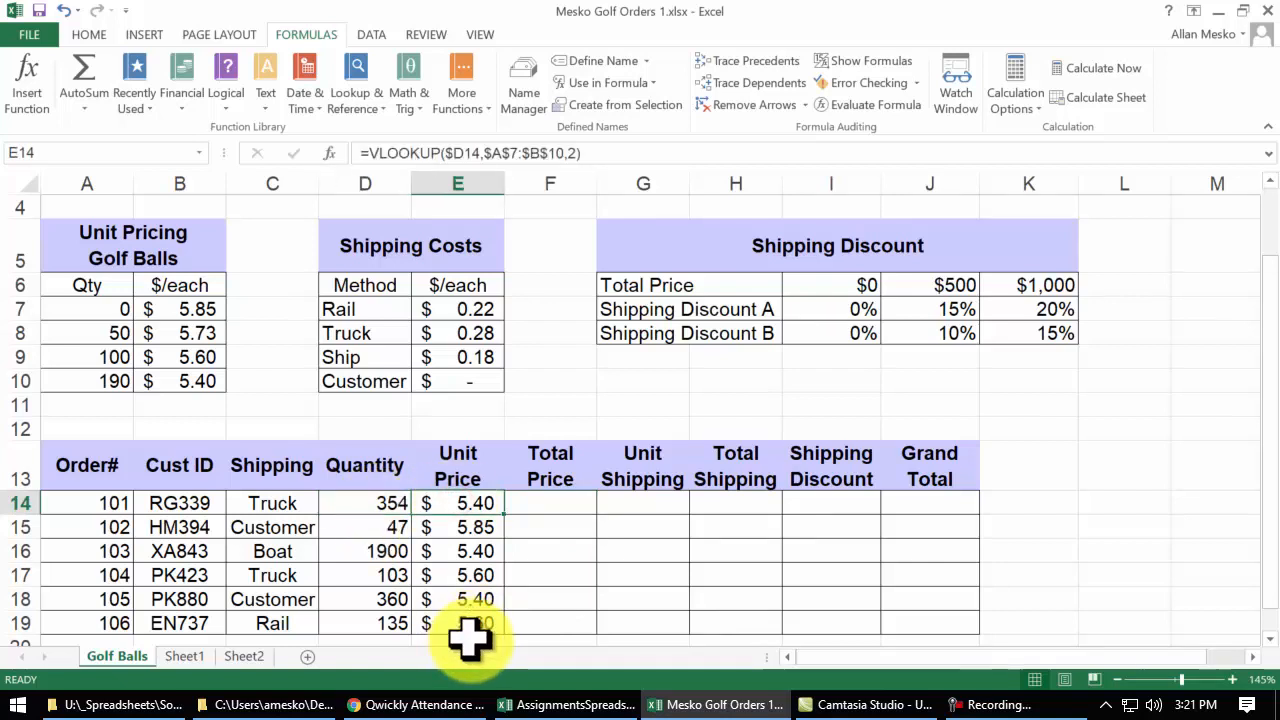
click(543, 500)
text(=)
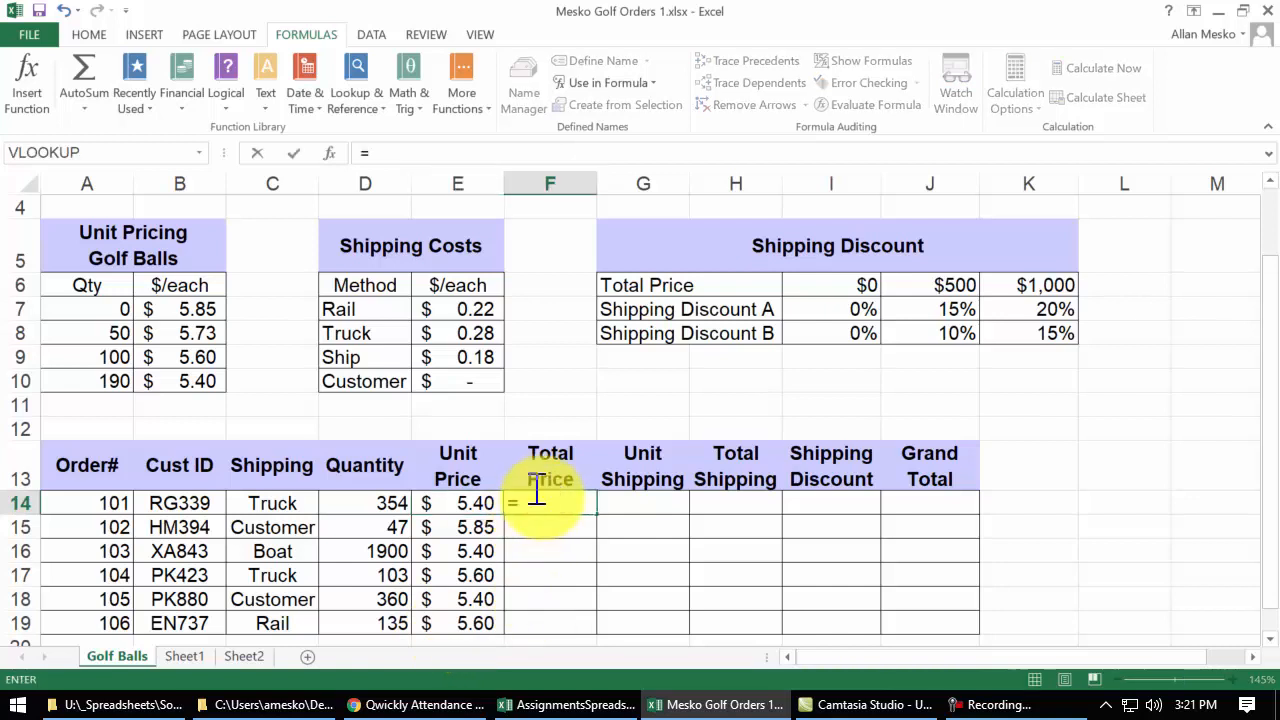
click(376, 500)
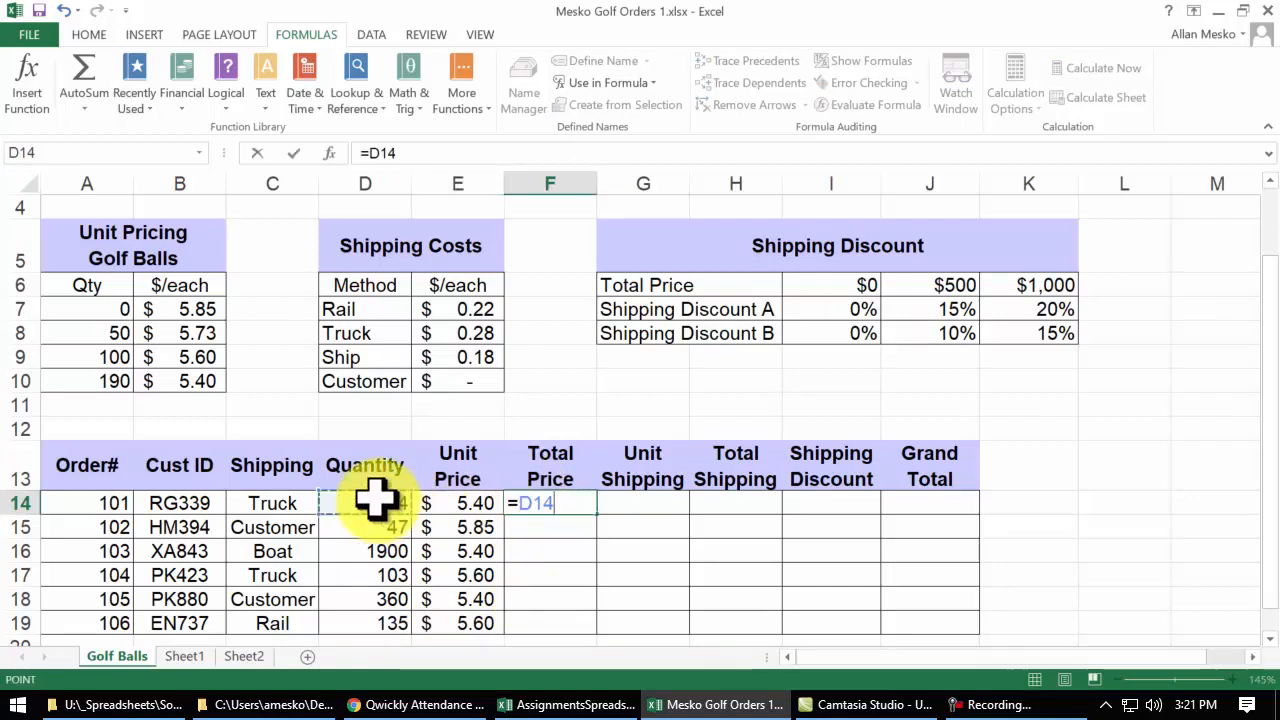
text(*)
click(474, 505)
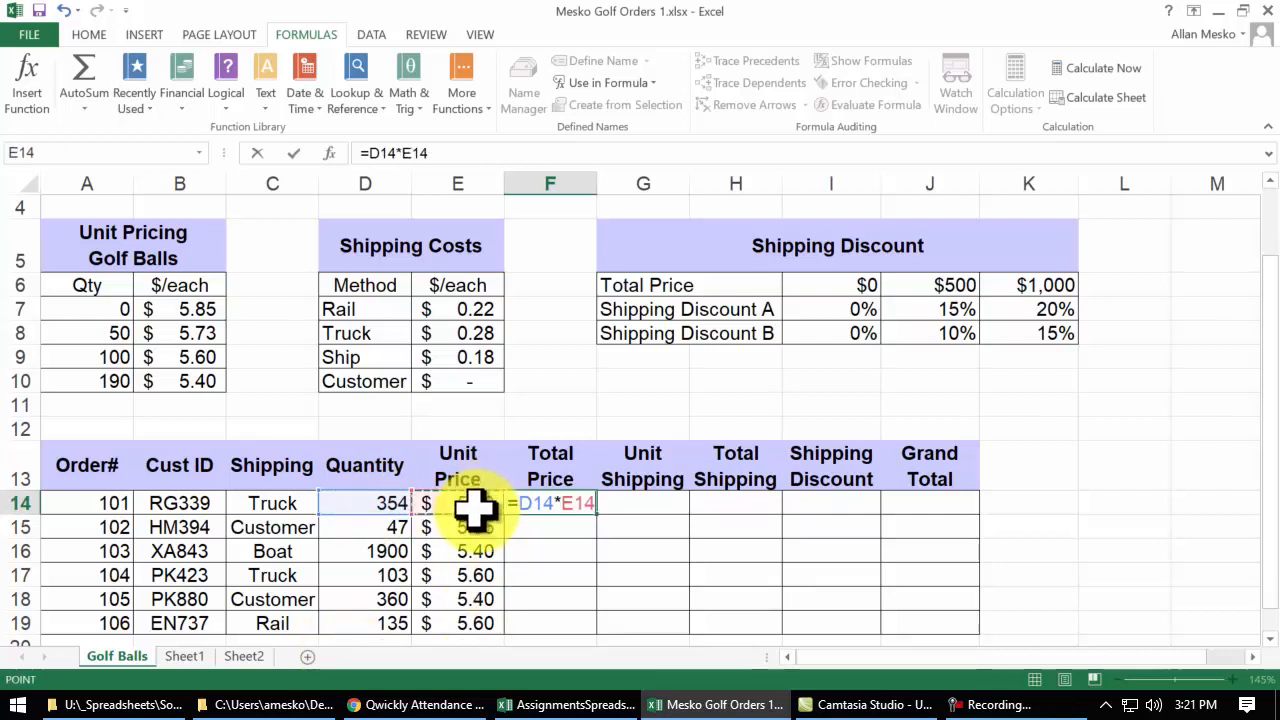
key(Return)
Copy the Total Price formula from F14 down through F19 and widen column F to fit its contents
drag(597, 183, 618, 181)
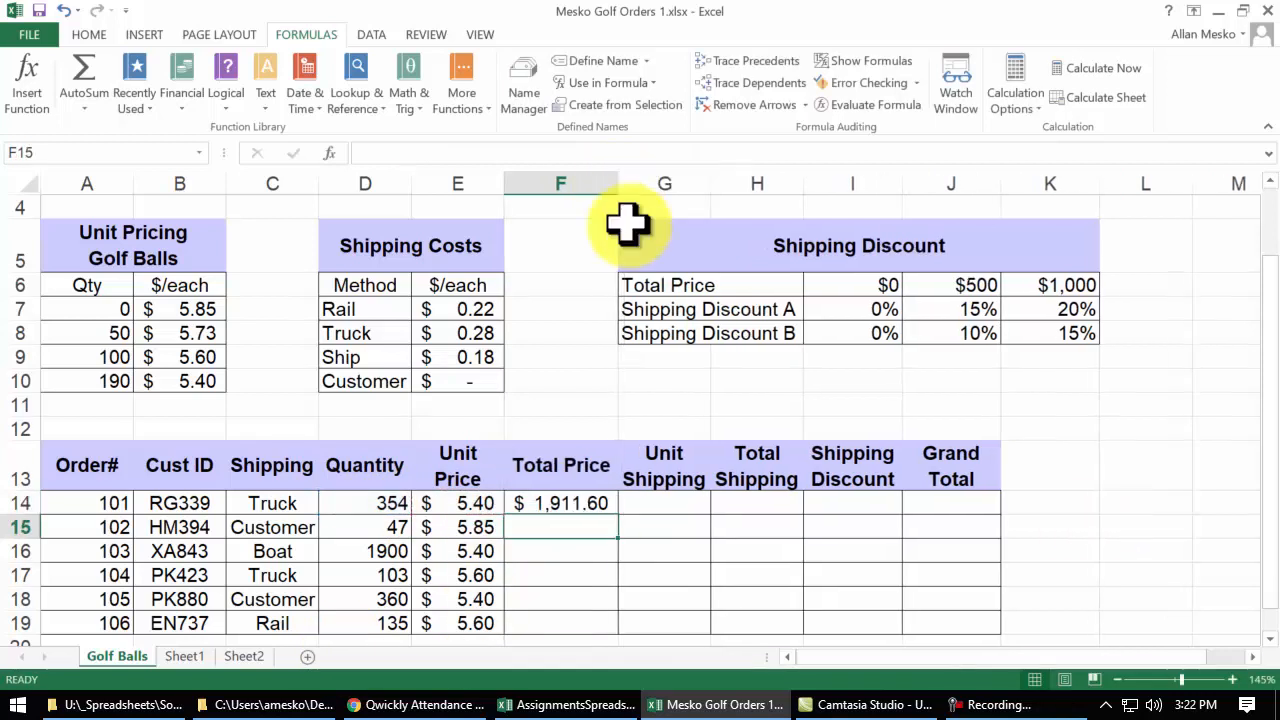
click(551, 498)
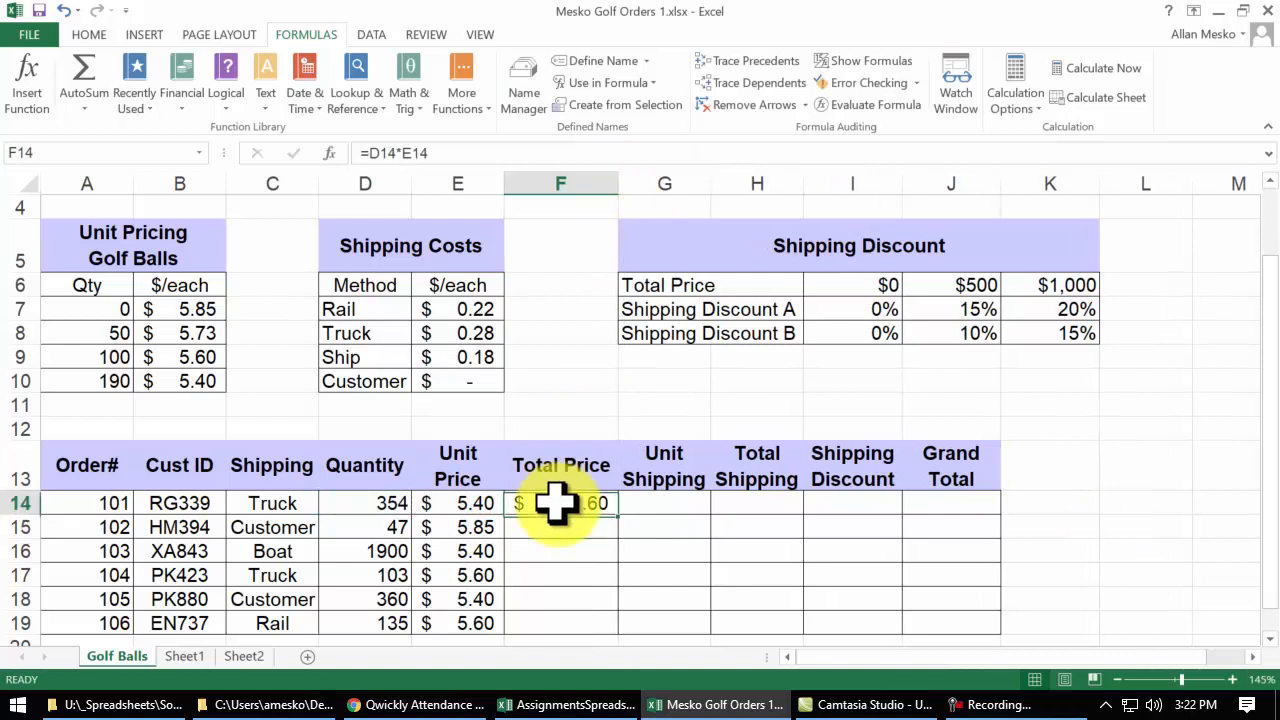
double_click(621, 515)
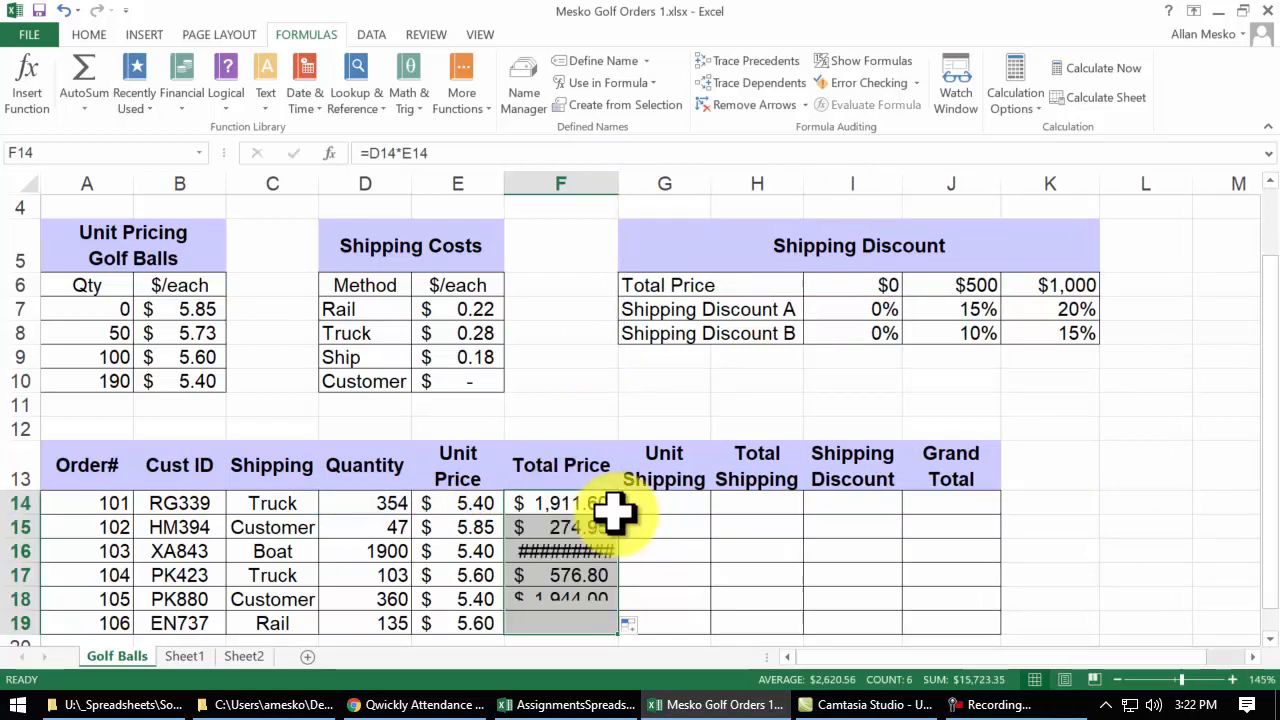
double_click(619, 183)
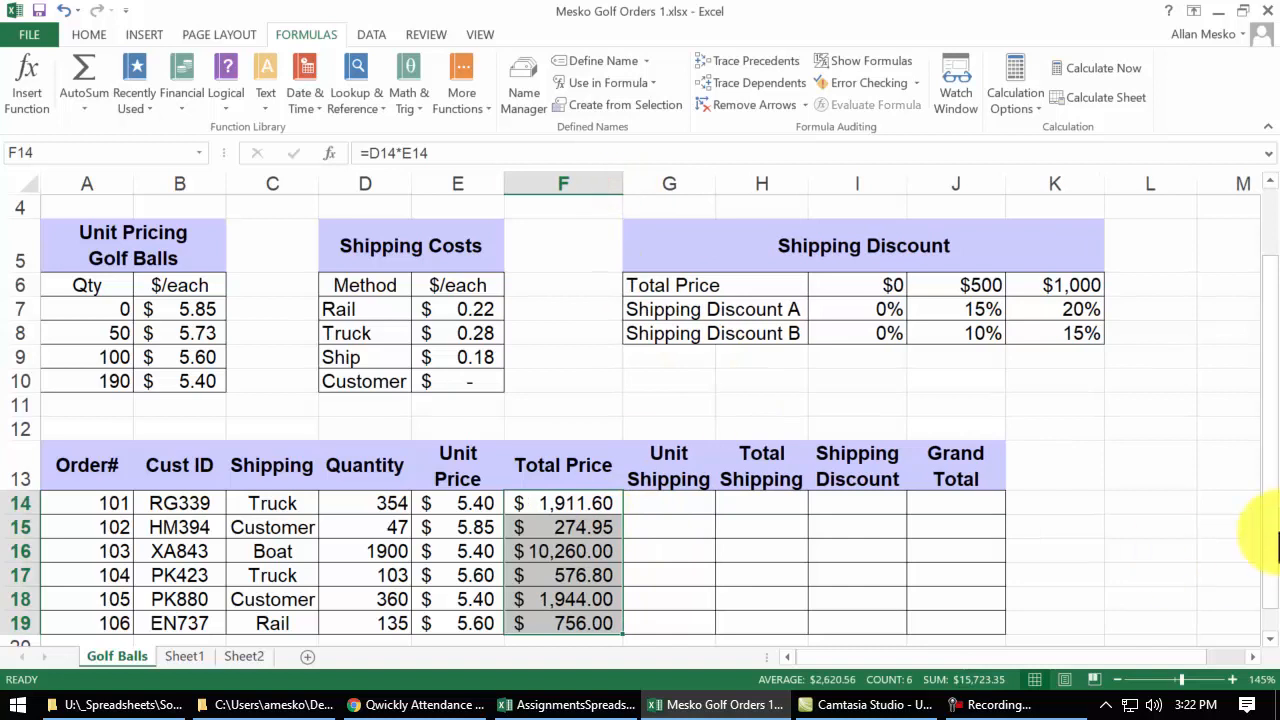
Start a VLOOKUP function in Unit Shipping cell G14 for order 101, with C14 as the lookup value
click(671, 501)
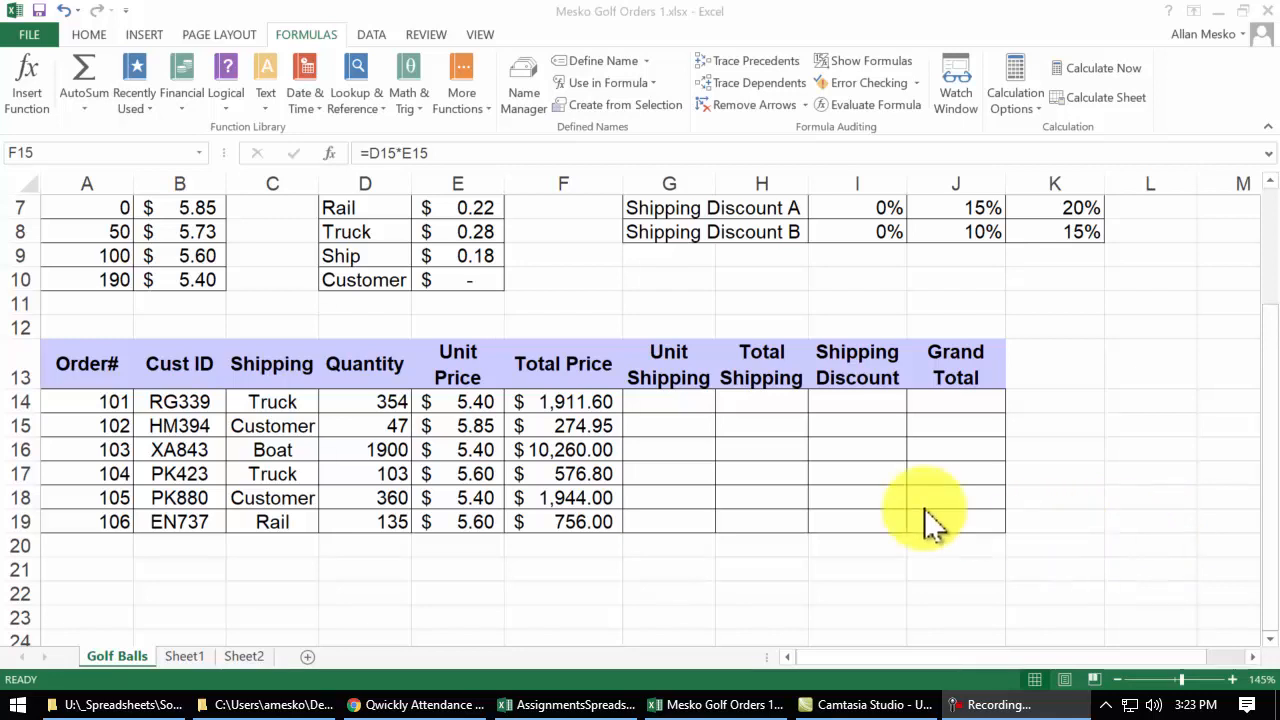
click(670, 407)
scroll(670, 410, up, 1)
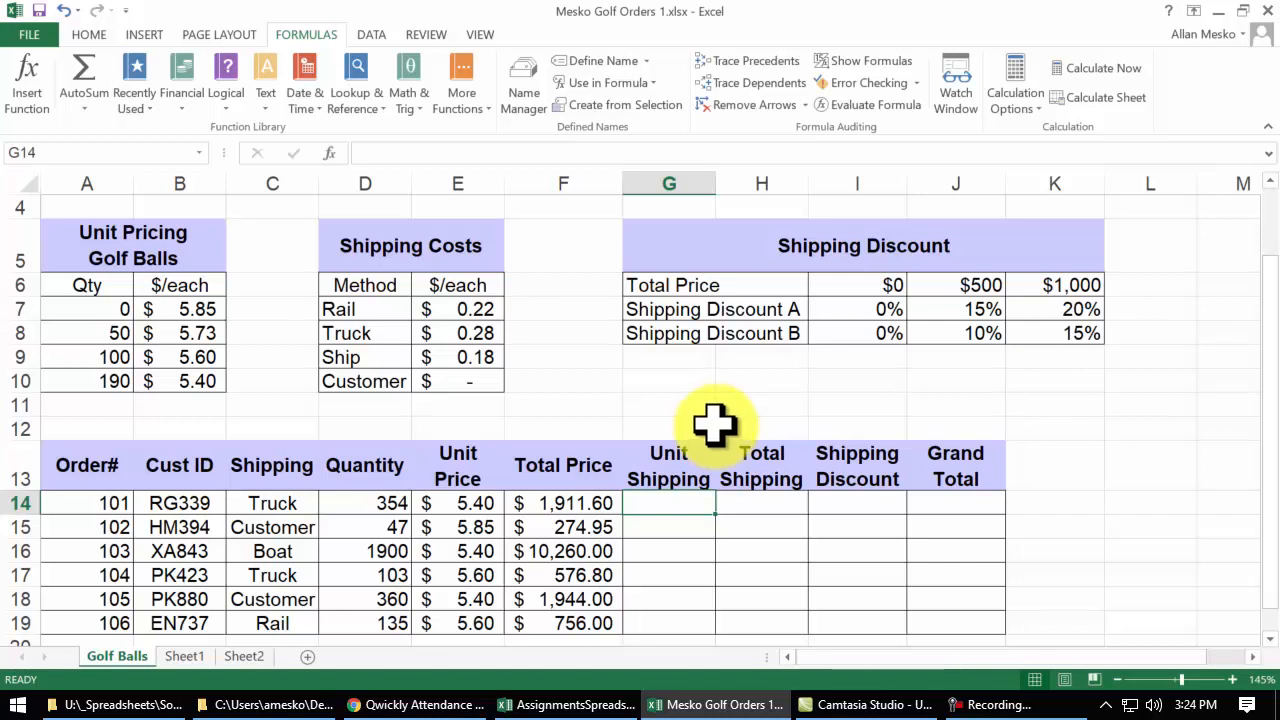
drag(1270, 405, 1262, 462)
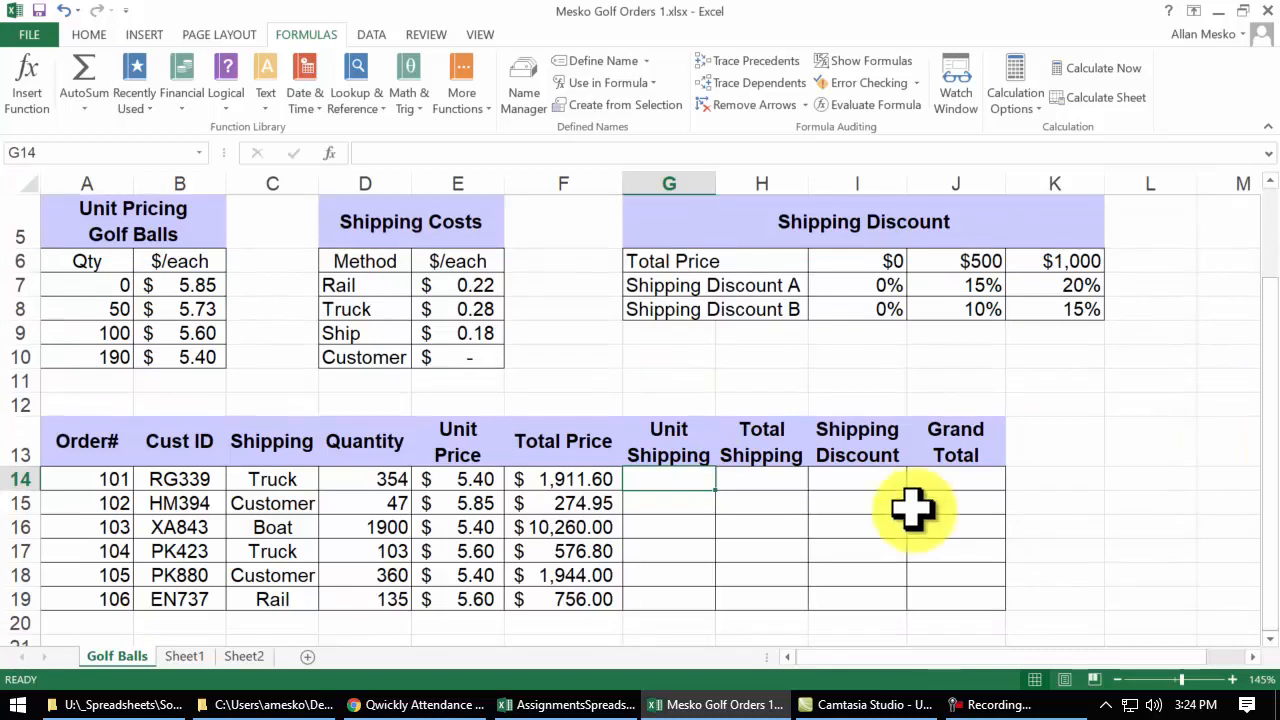
click(664, 481)
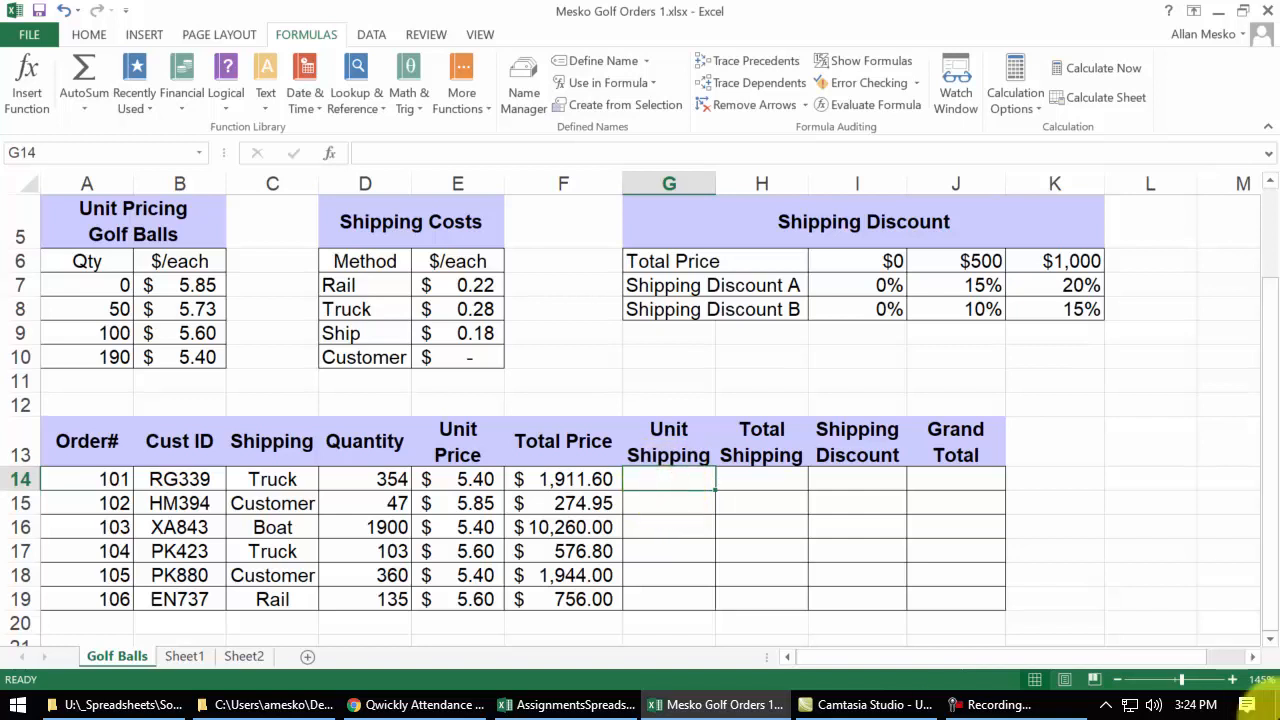
text(=vloo)
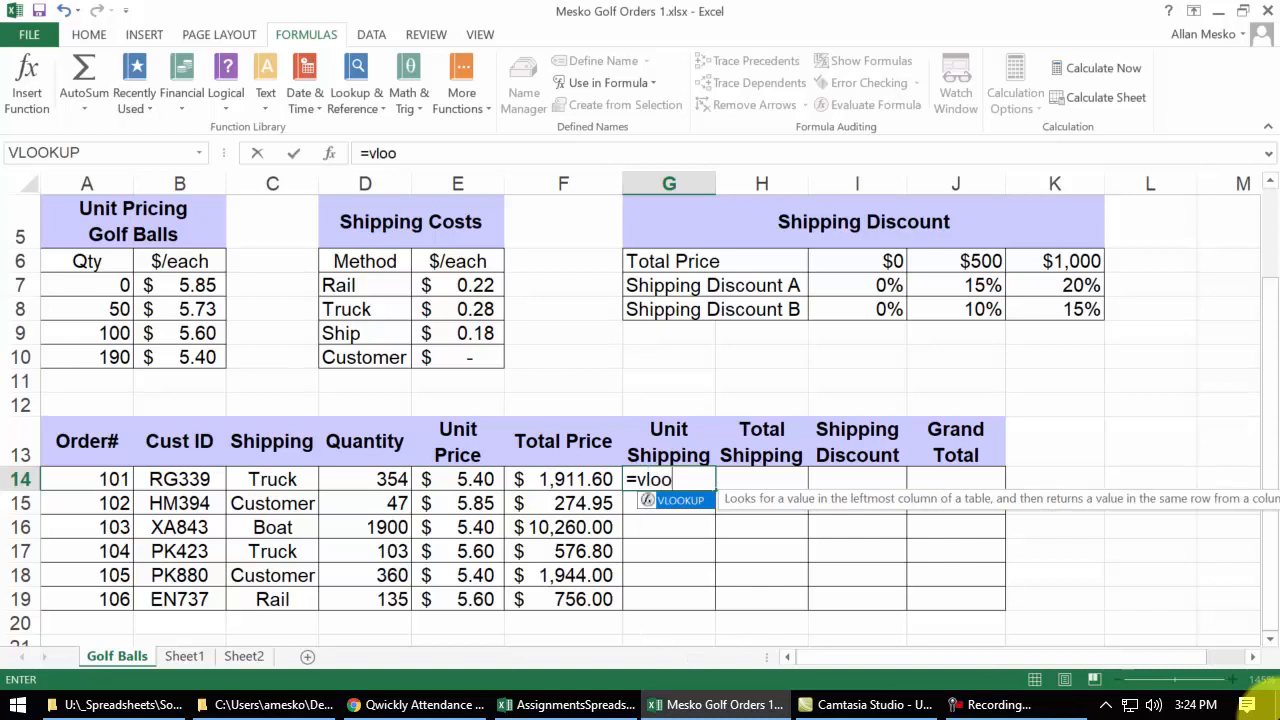
text(kup()
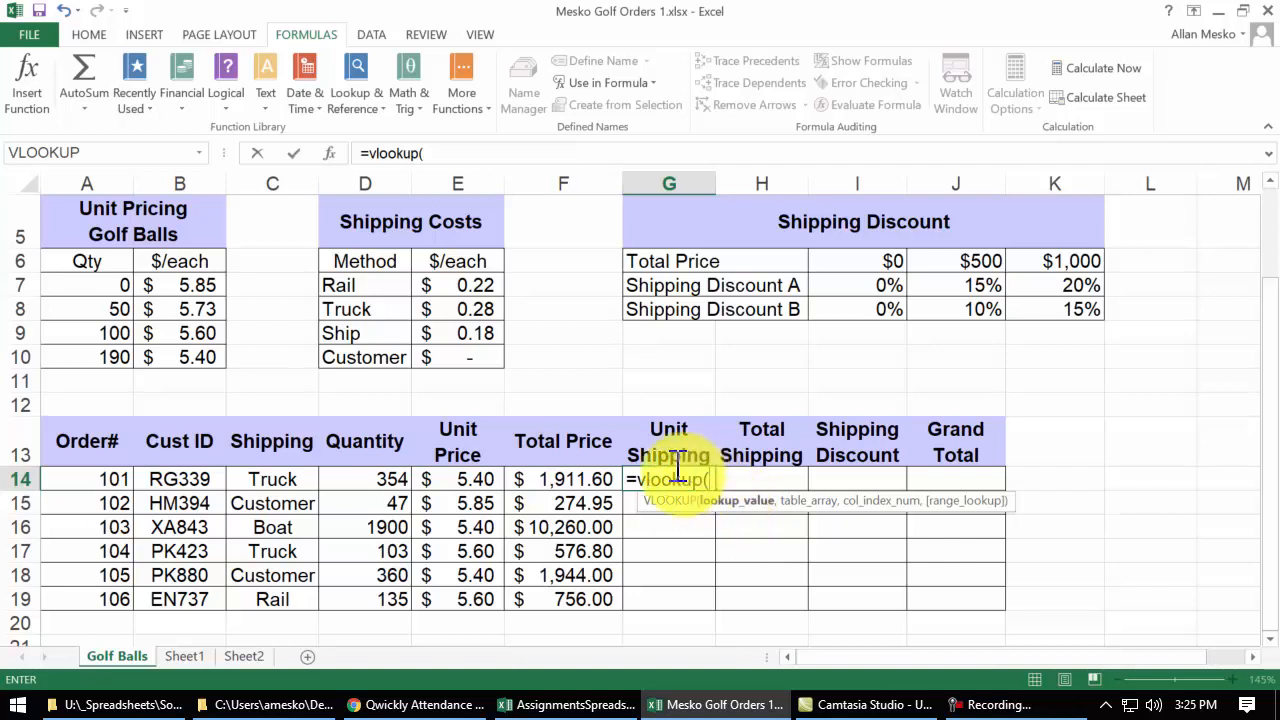
click(300, 482)
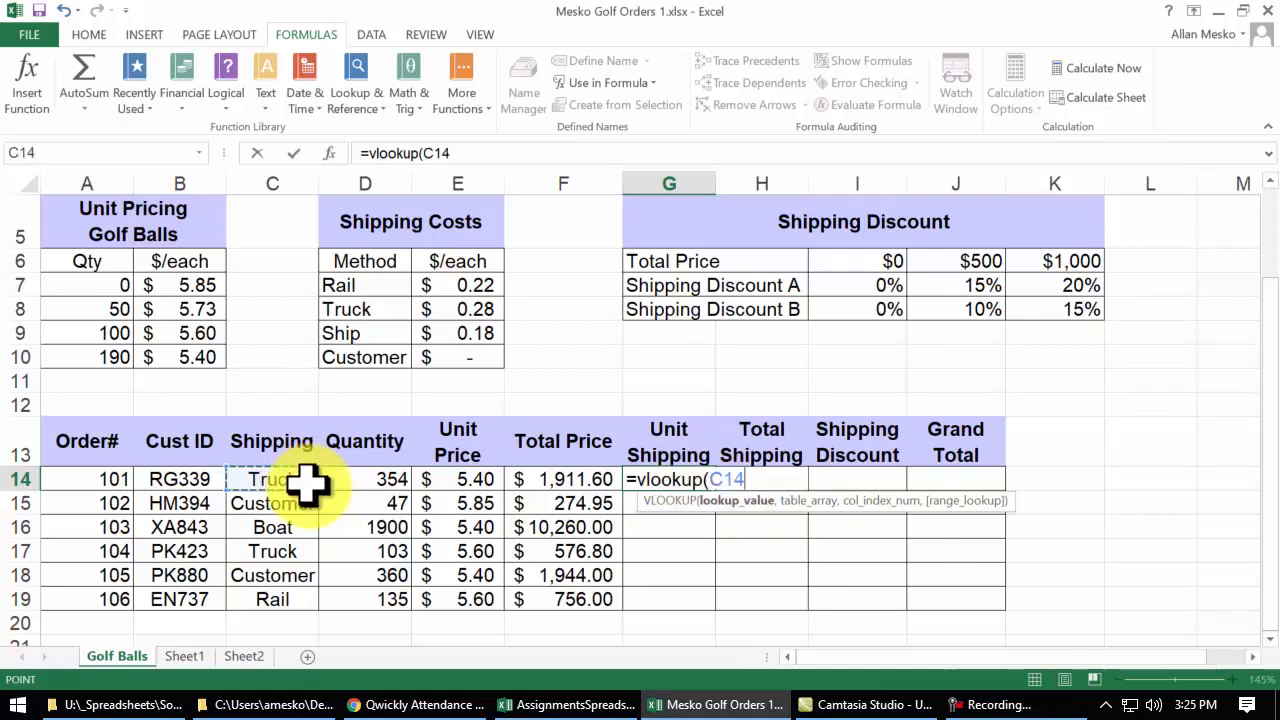
text(,)
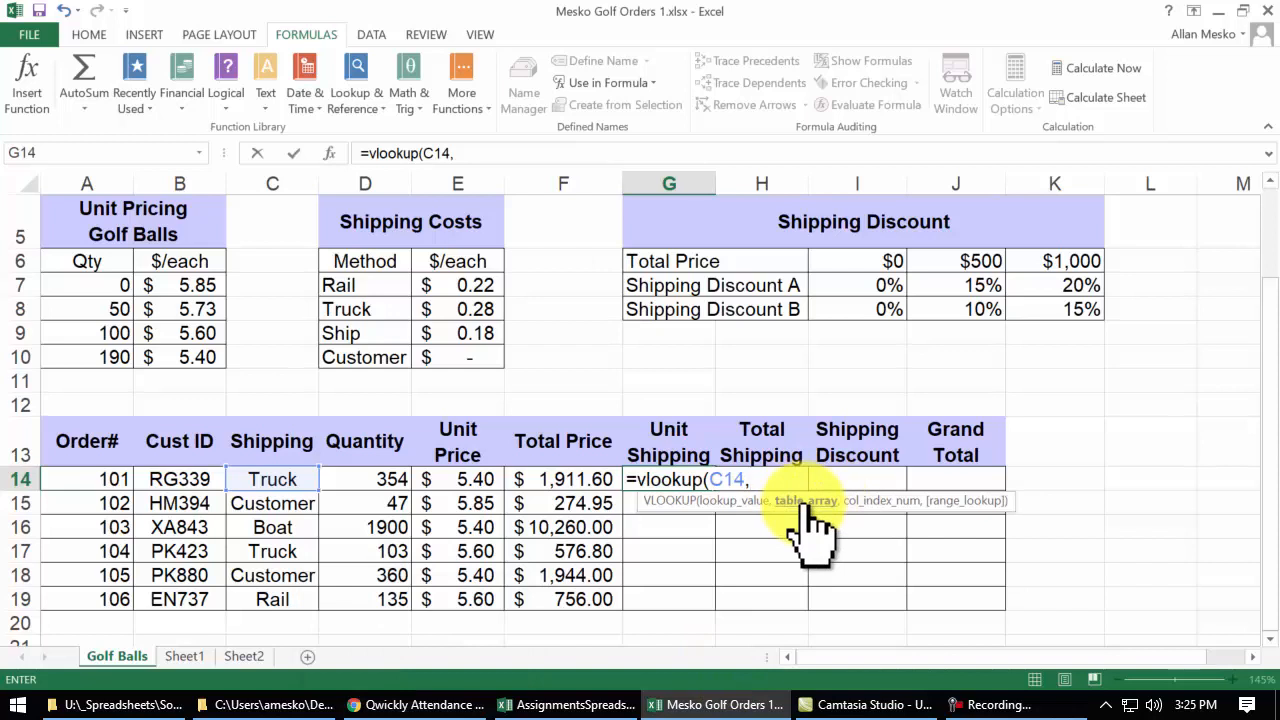
Complete the G14 VLOOKUP with the absolute Shipping Costs range $D$7:$E$10, column index 2 and FALSE for an exact match
drag(380, 286, 444, 352)
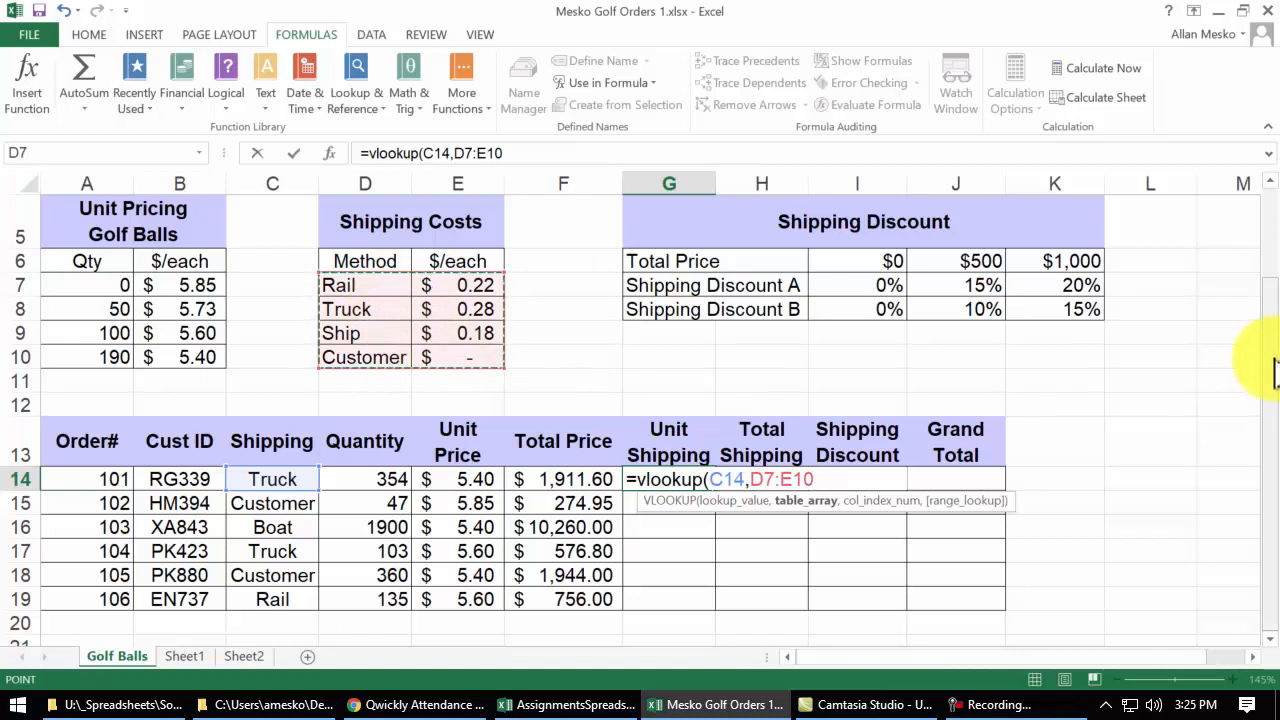
key(F4)
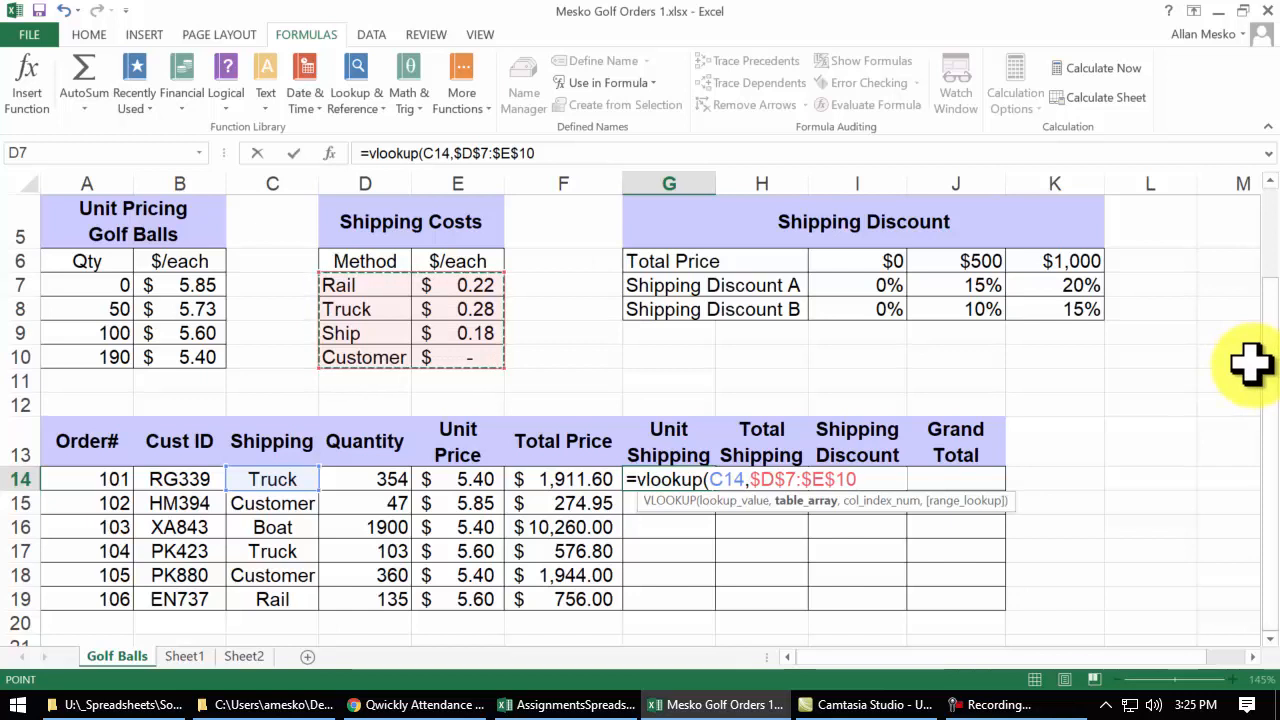
text(,2)
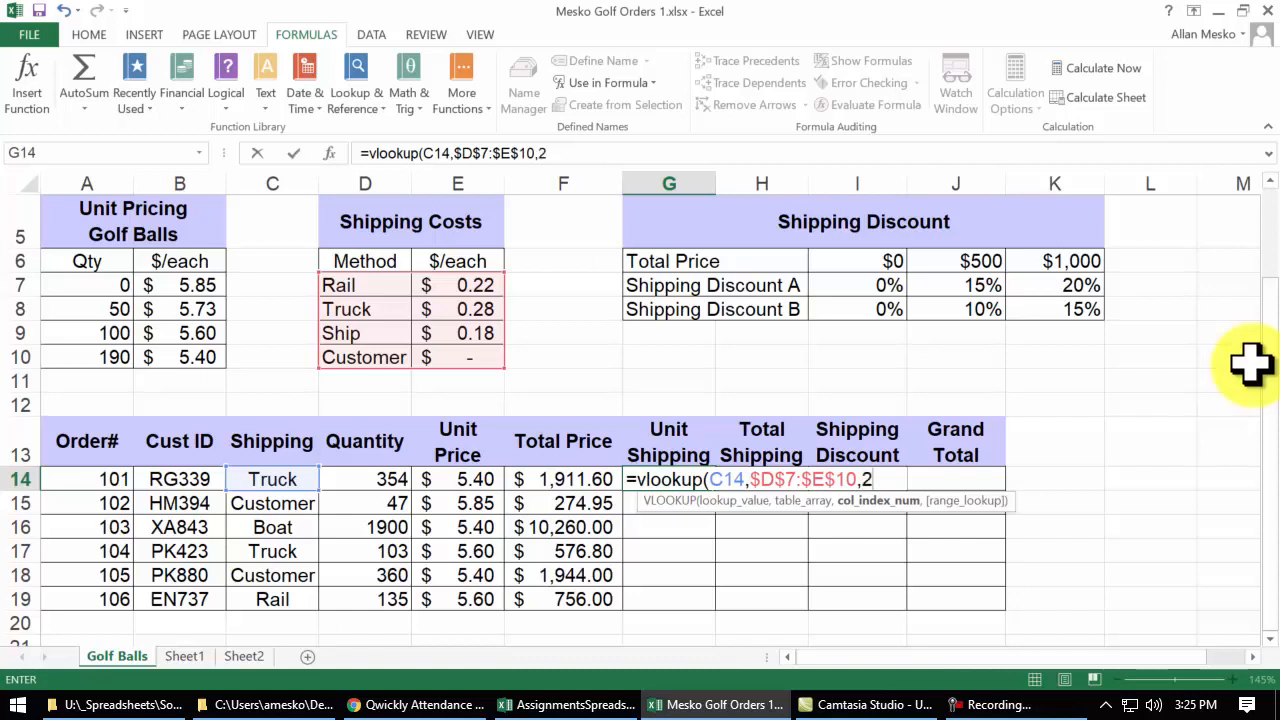
text(,)
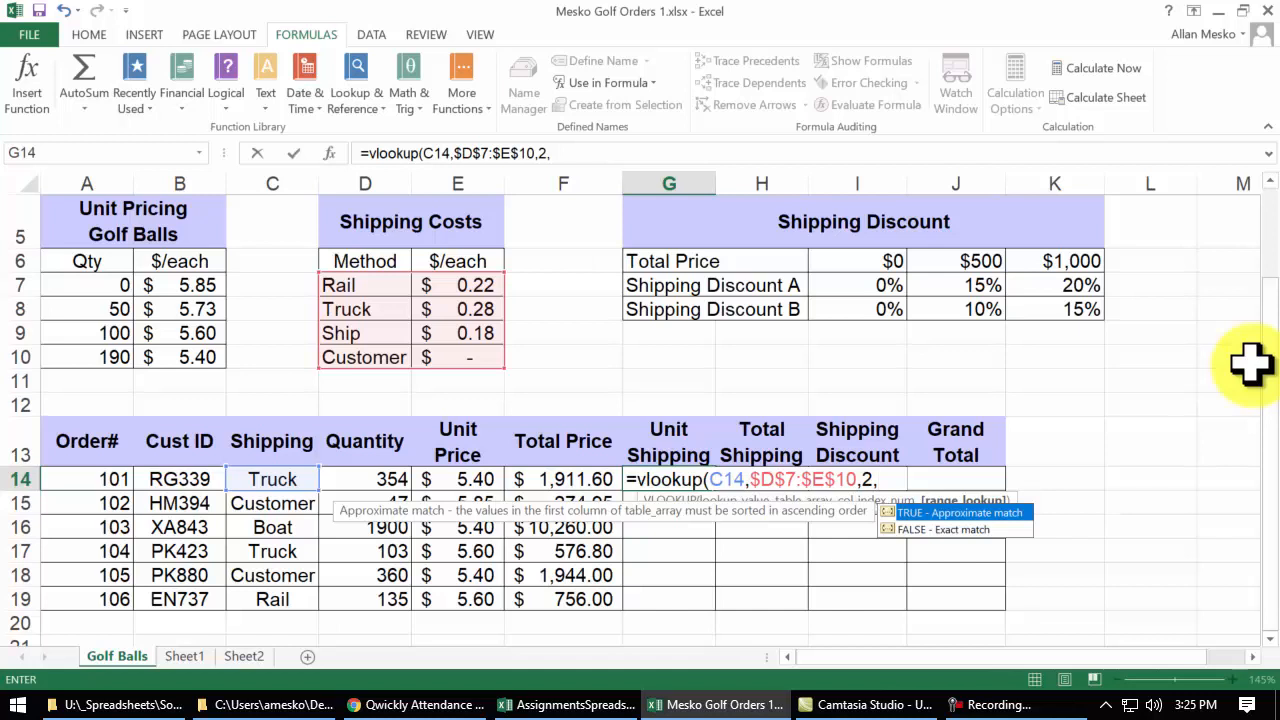
double_click(980, 530)
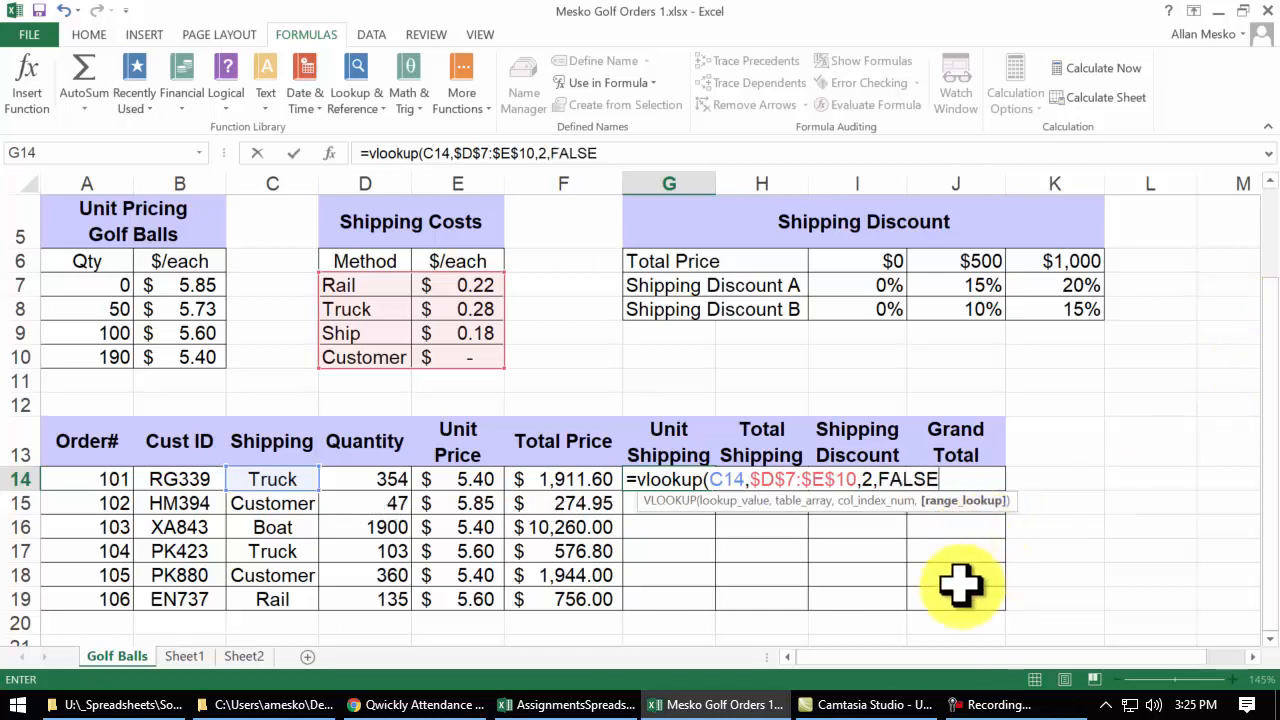
Check order 101's shipping rate against the Truck row, and copy the Unit Shipping formula from G14 down through G19
click(277, 481)
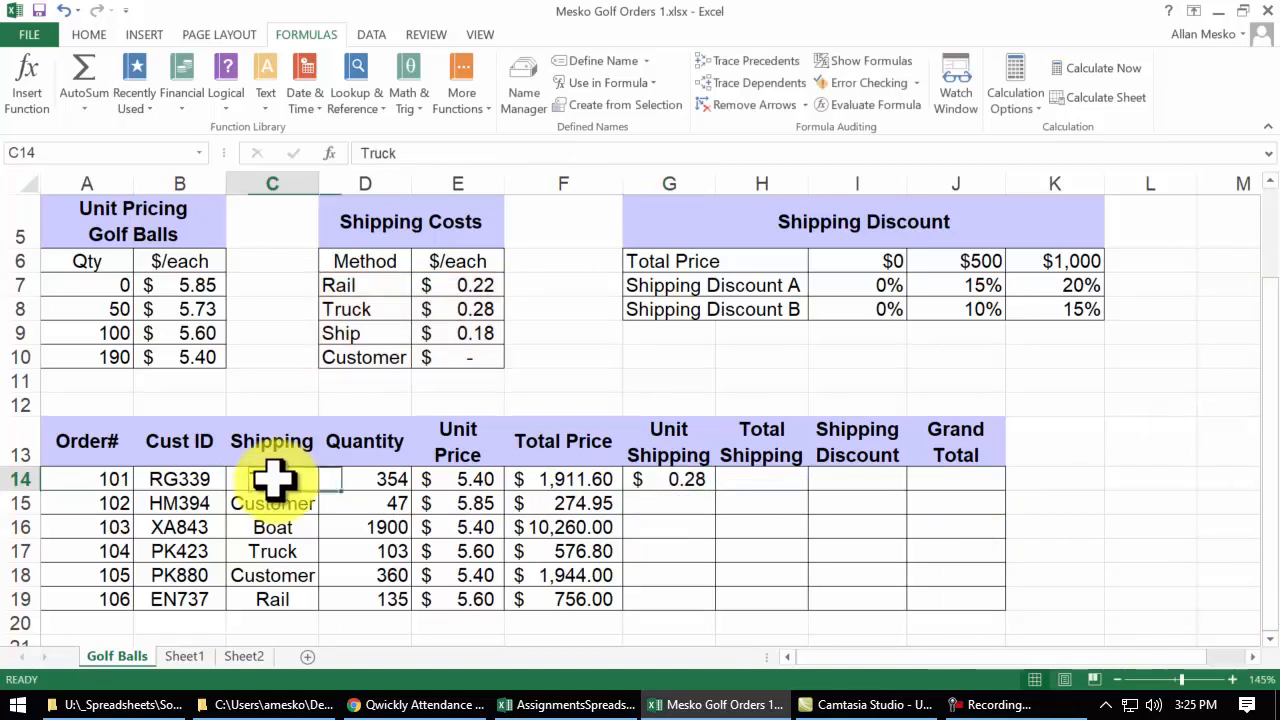
drag(486, 314, 389, 314)
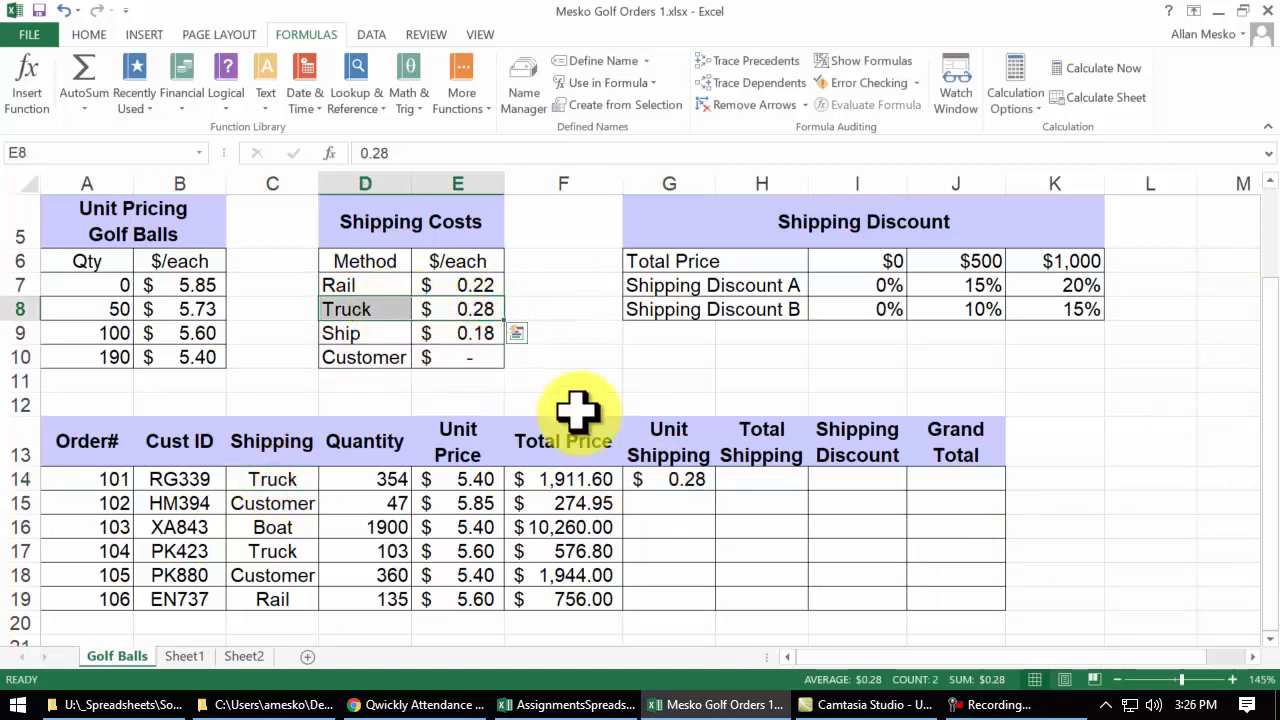
click(702, 482)
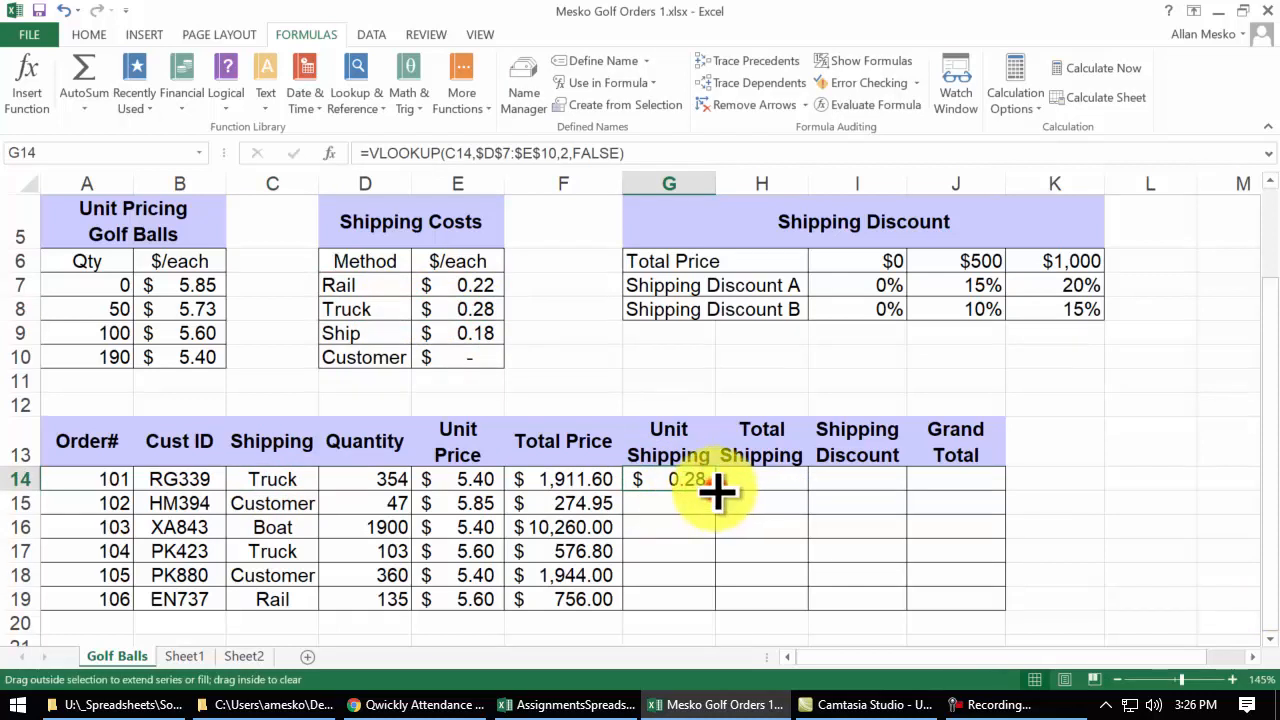
double_click(714, 490)
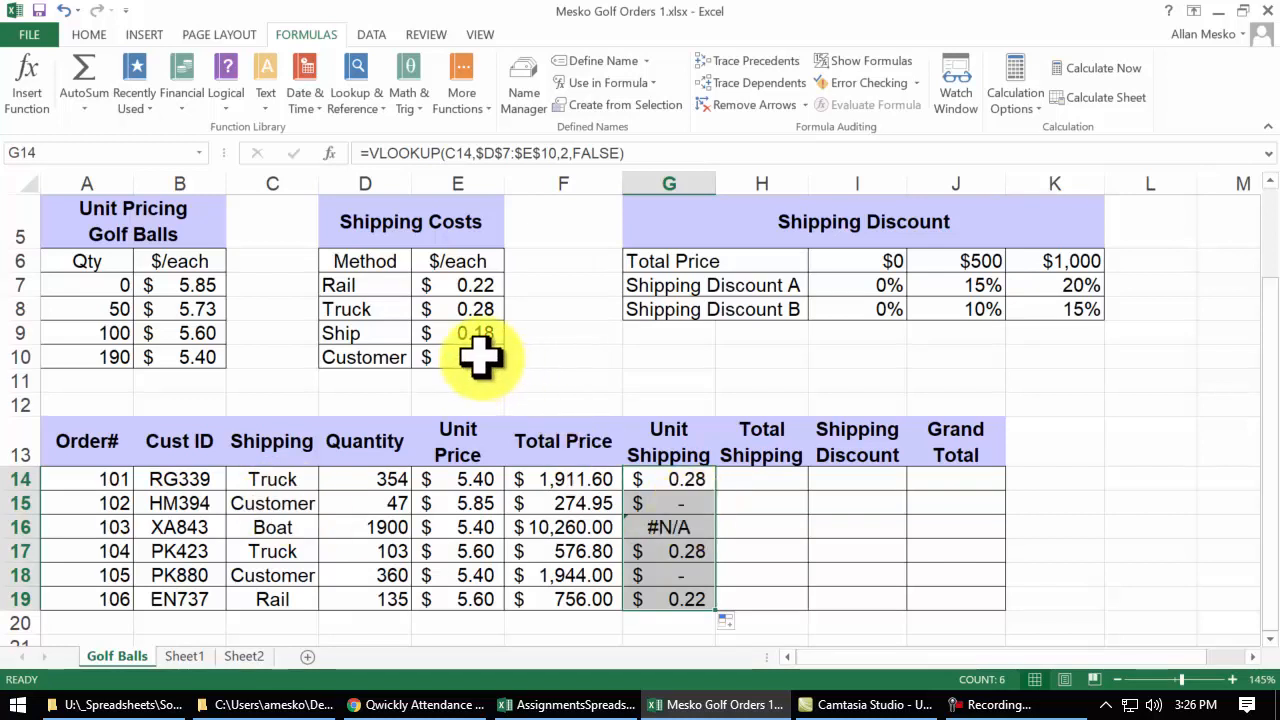
Rename the Ship method in D9 to Boat to match order 103's shipping, and check the Unit Shipping cells for the Customer orders
click(272, 527)
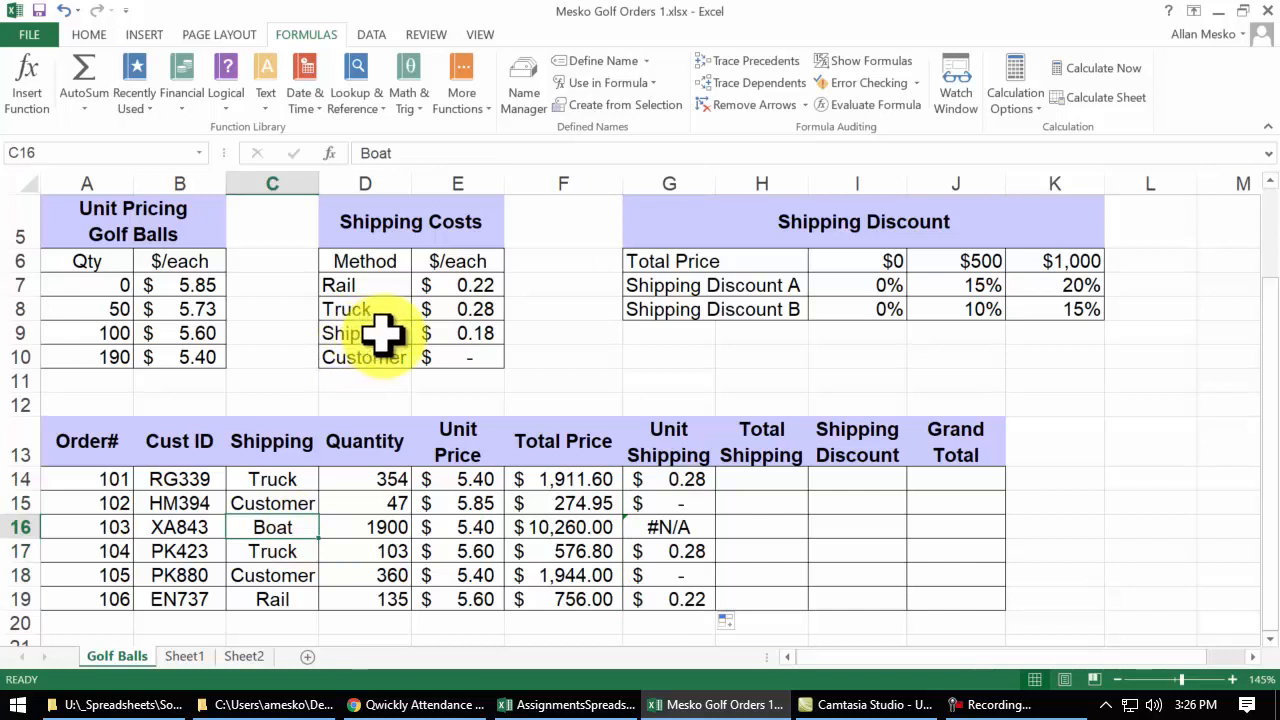
click(367, 332)
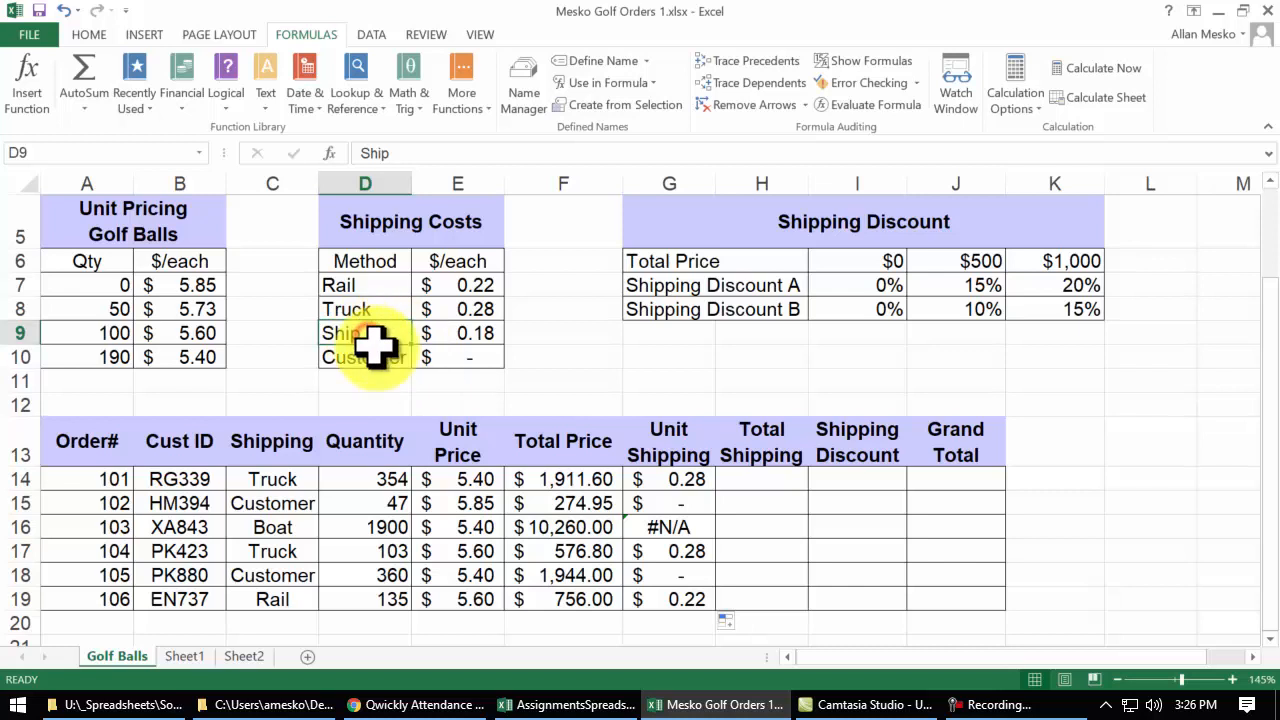
text(Boat)
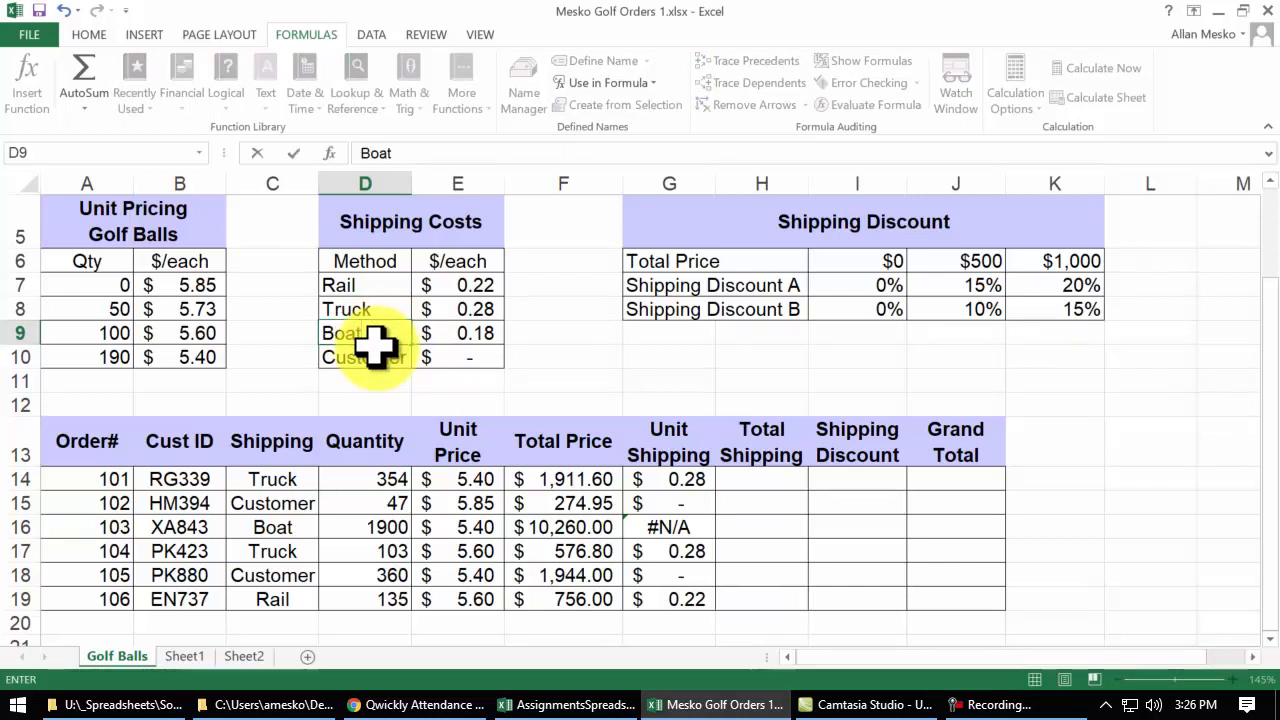
key(Return)
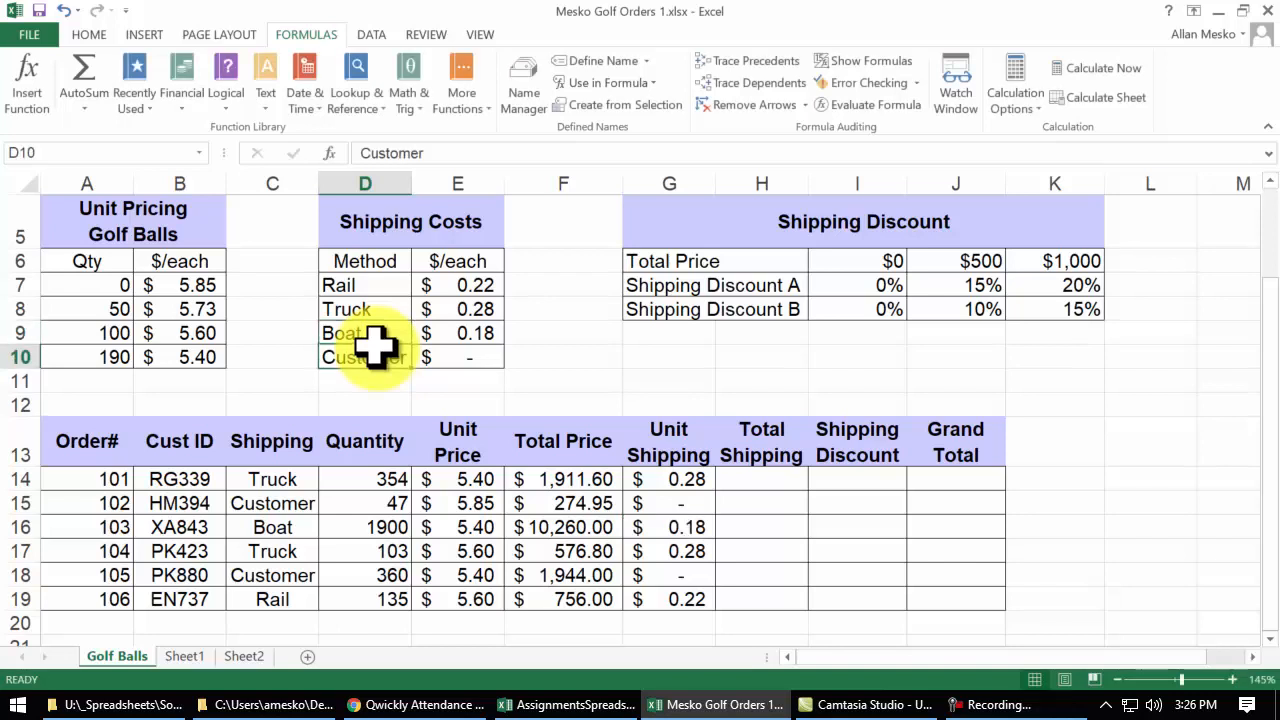
click(287, 525)
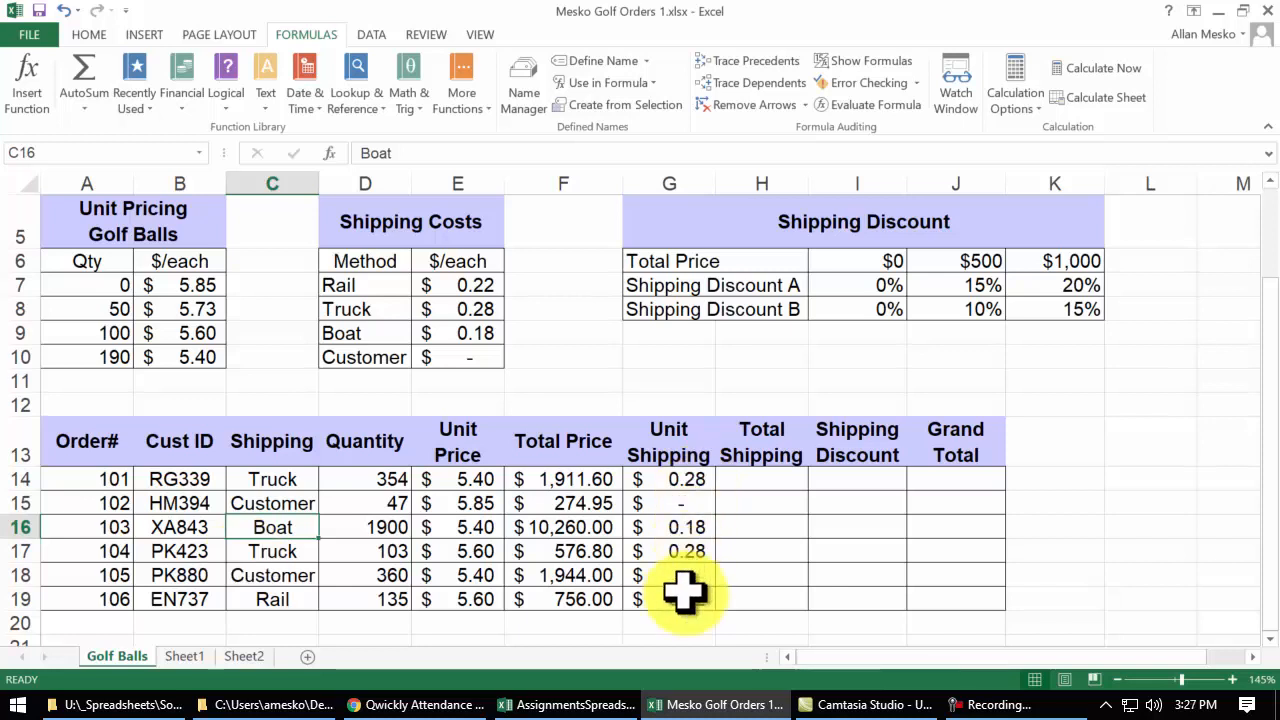
click(685, 506)
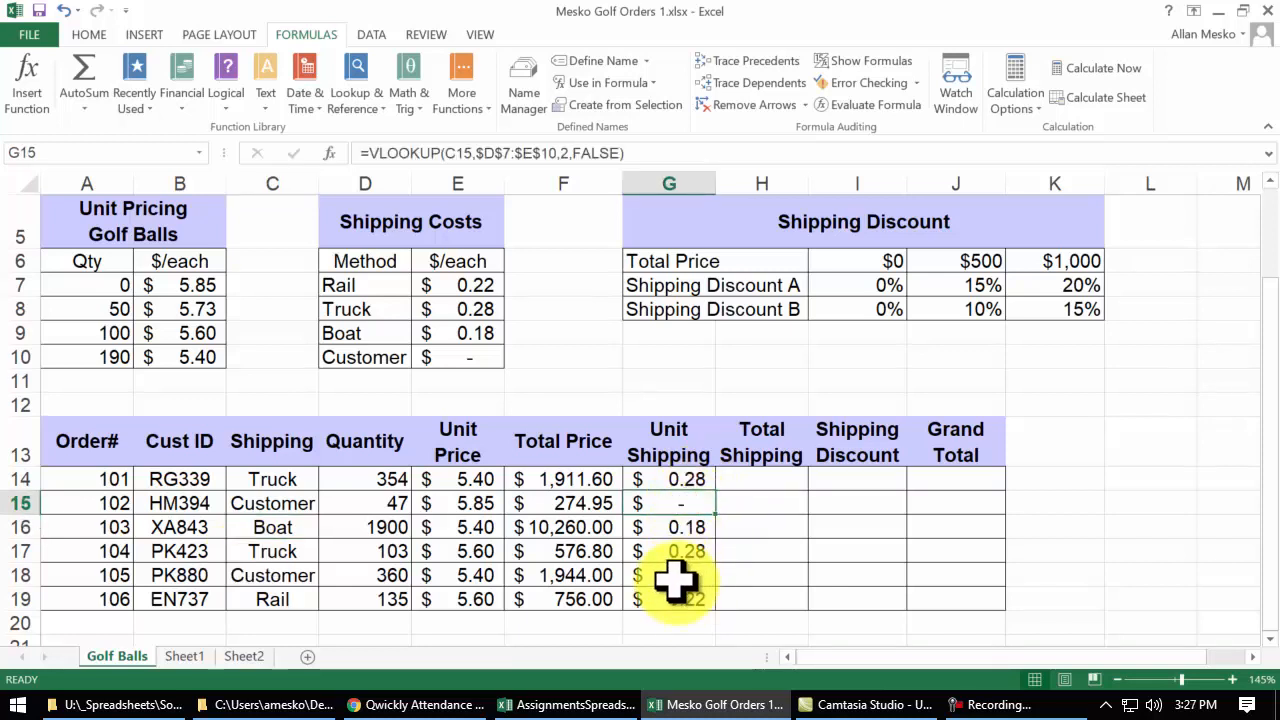
click(675, 577)
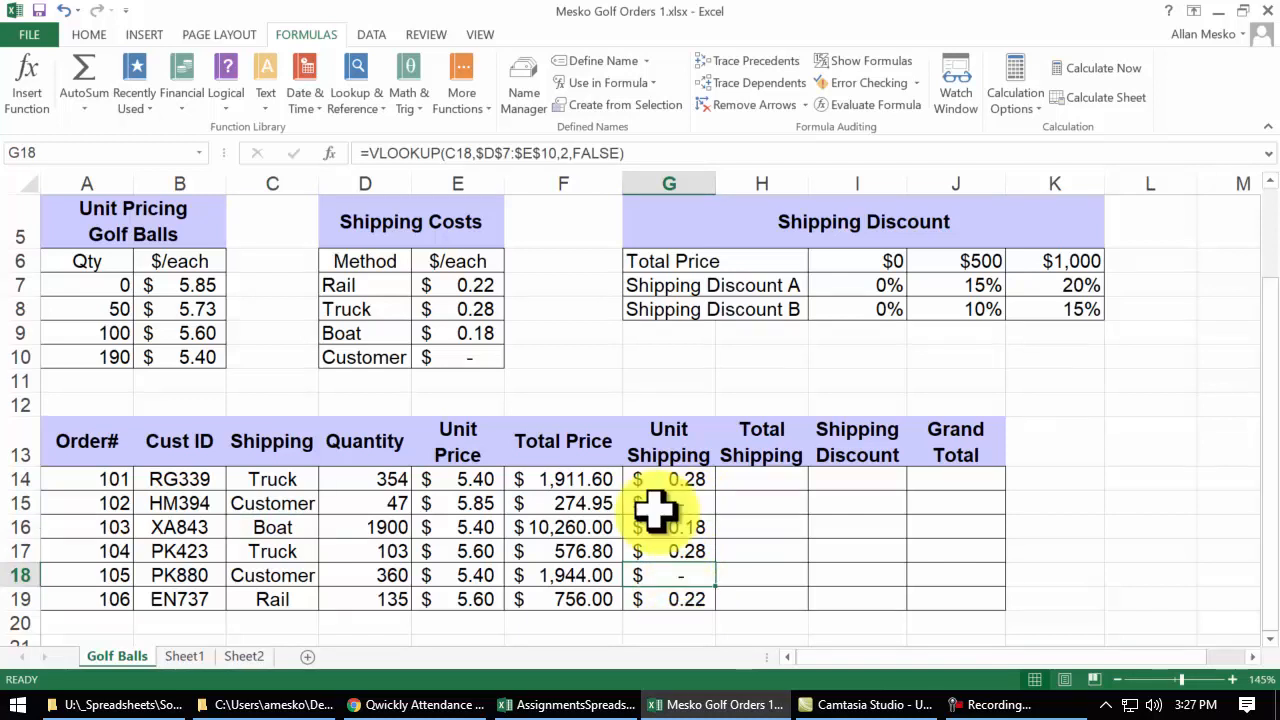
Calculate Total Shipping for order 101 in H14 as =G14*D14 and copy the formula down through H19
click(765, 481)
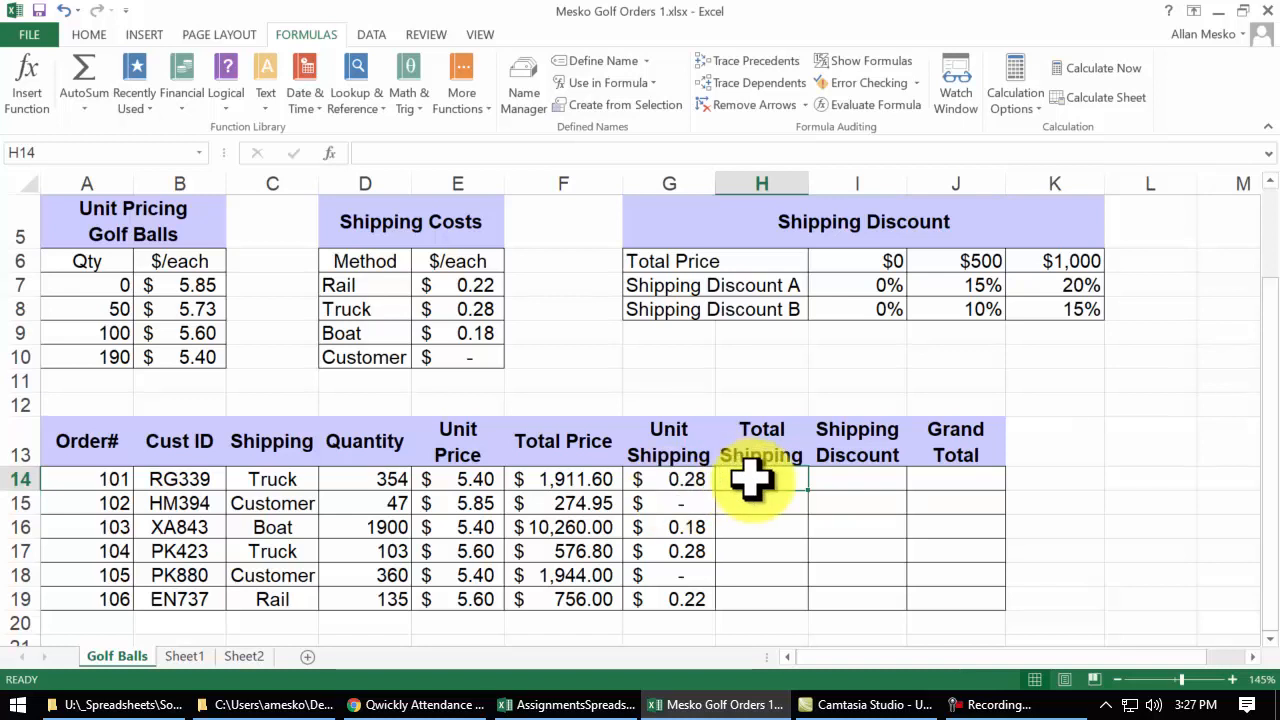
click(1270, 639)
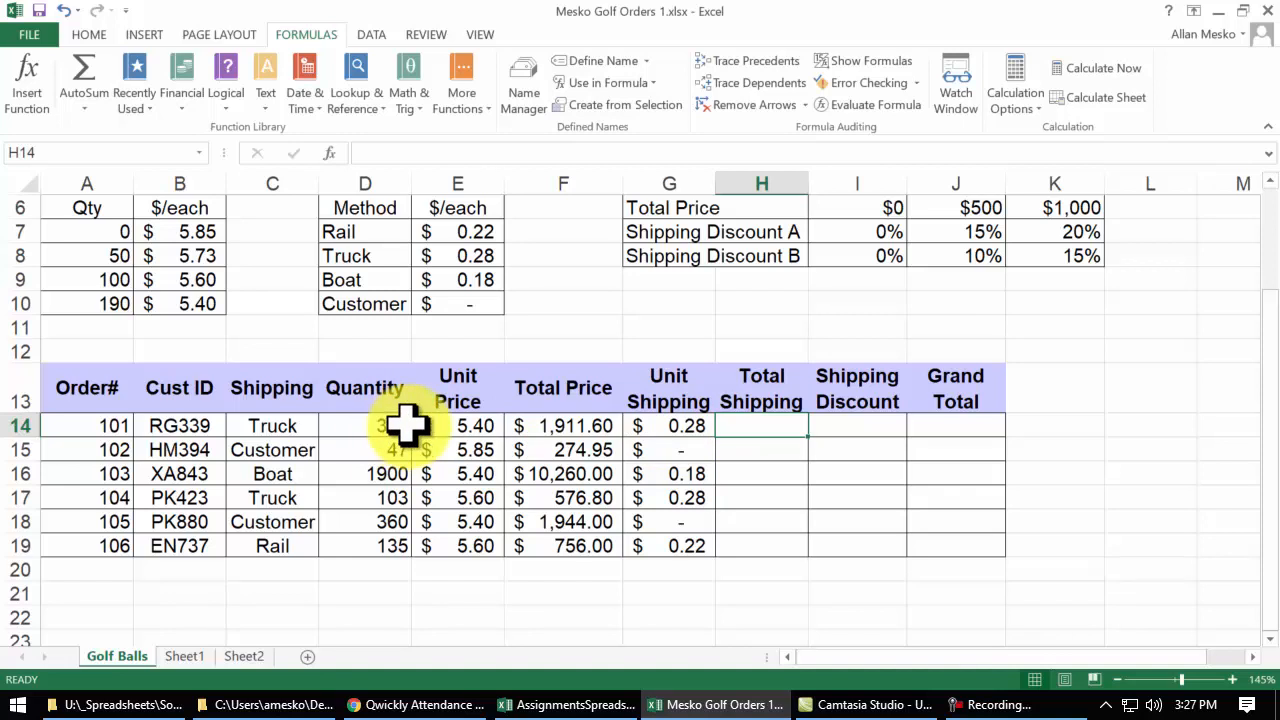
double_click(760, 424)
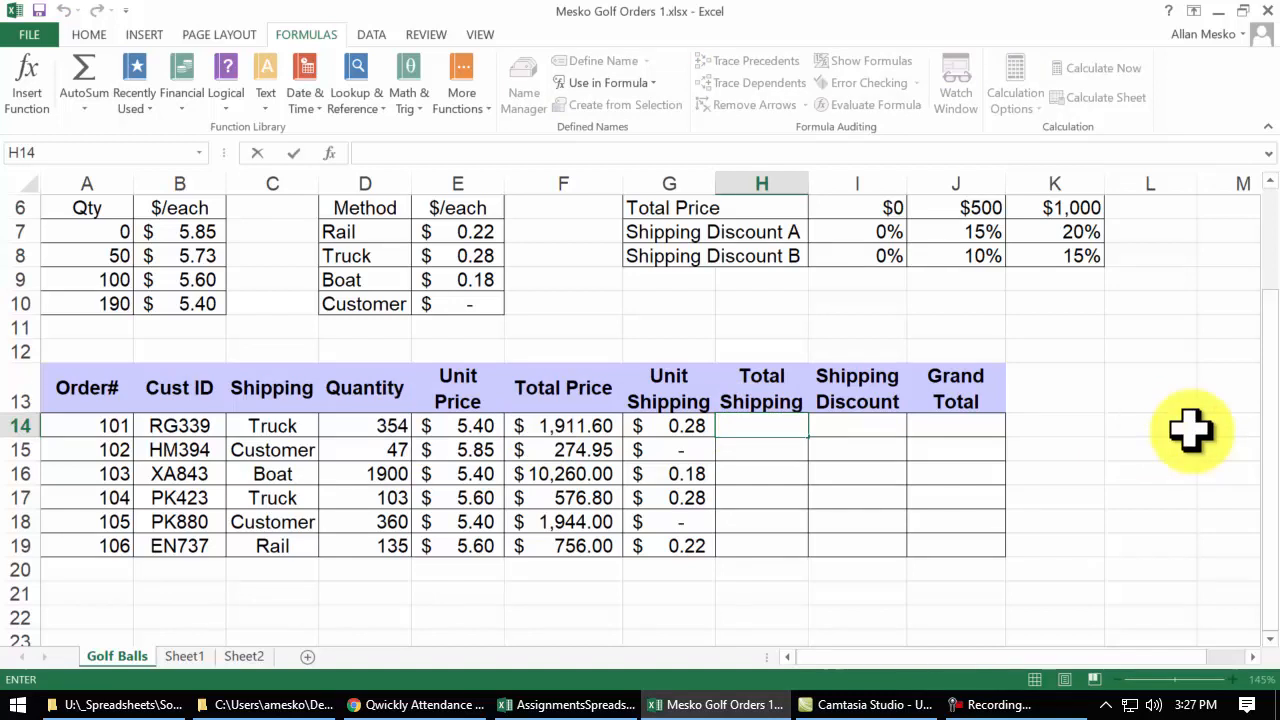
text(=)
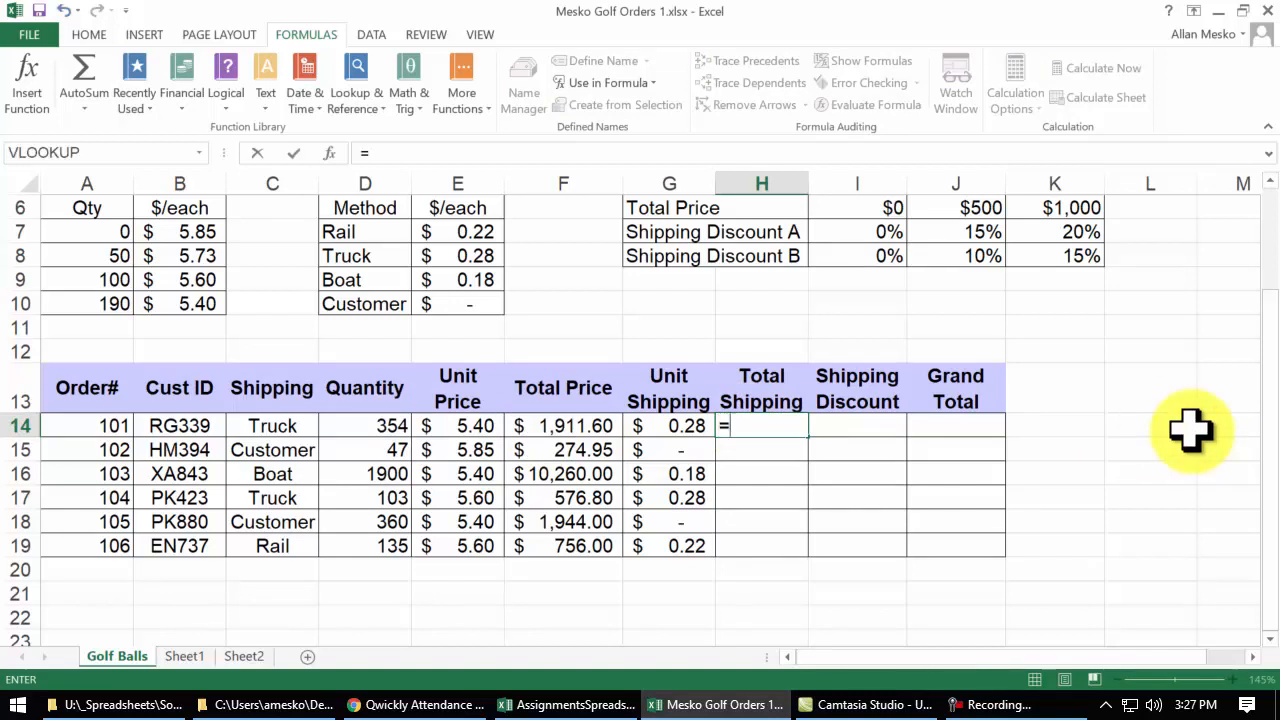
click(680, 425)
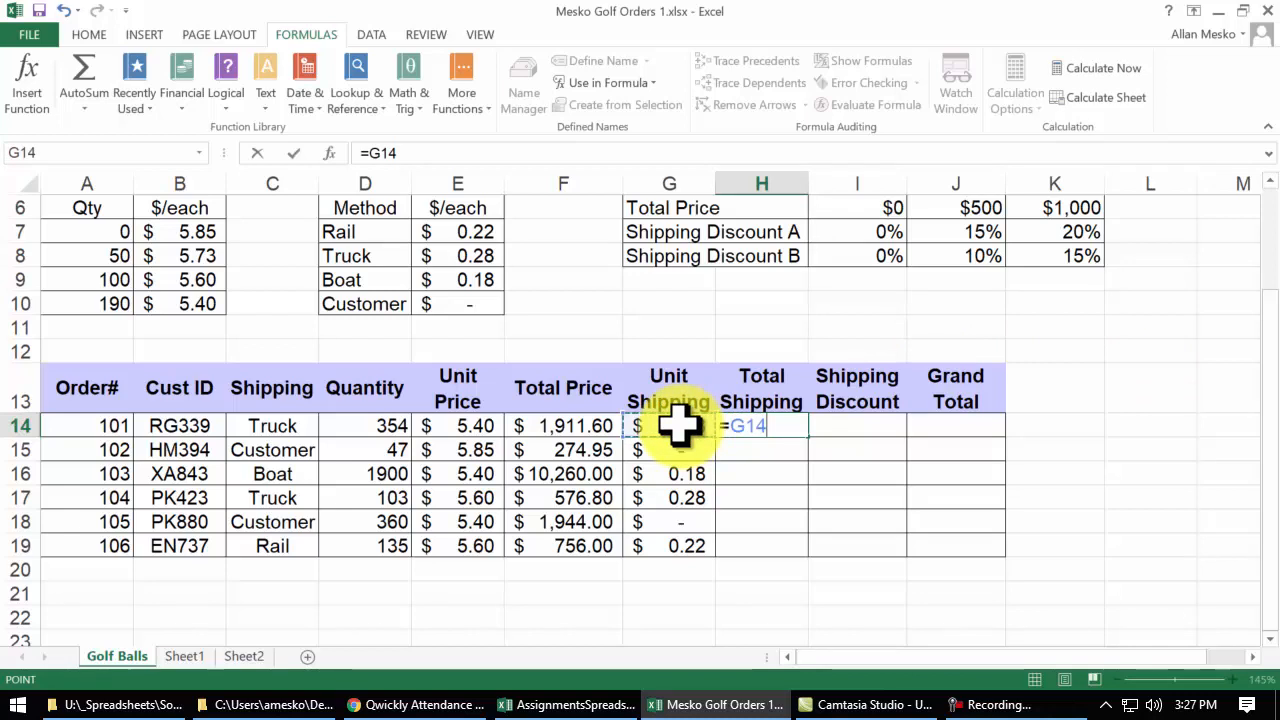
click(368, 425)
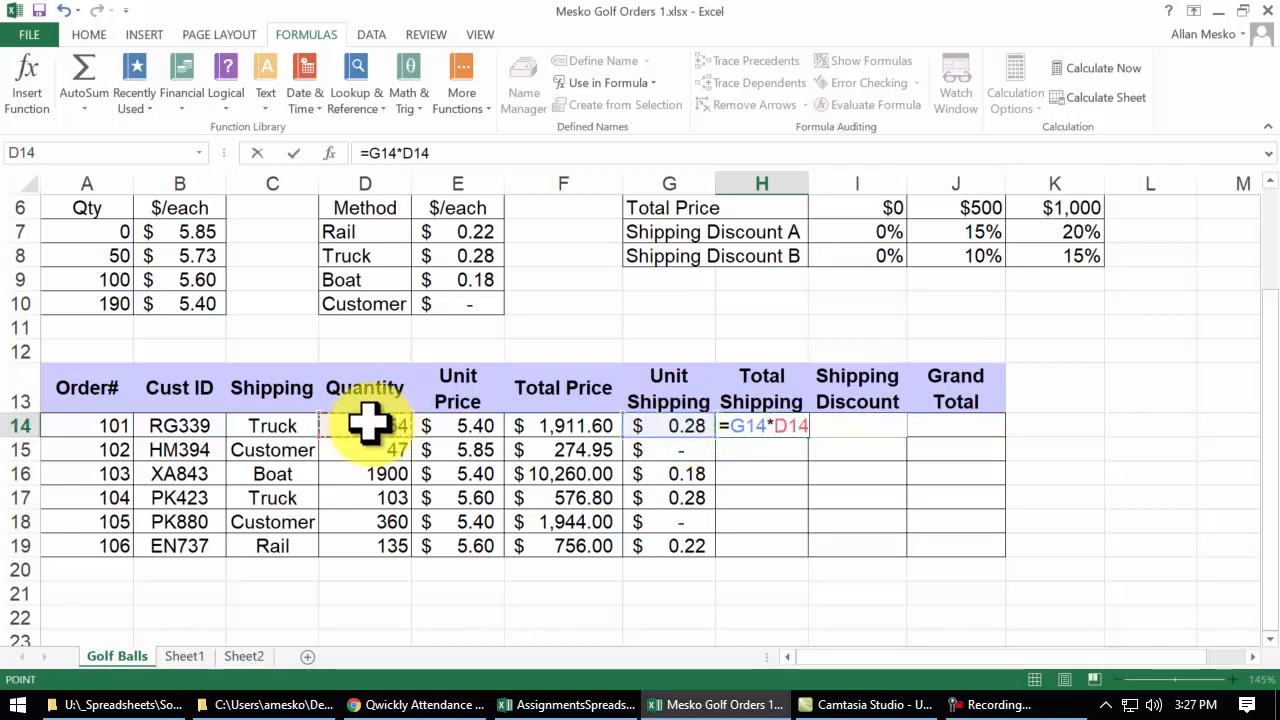
key(Return)
click(748, 430)
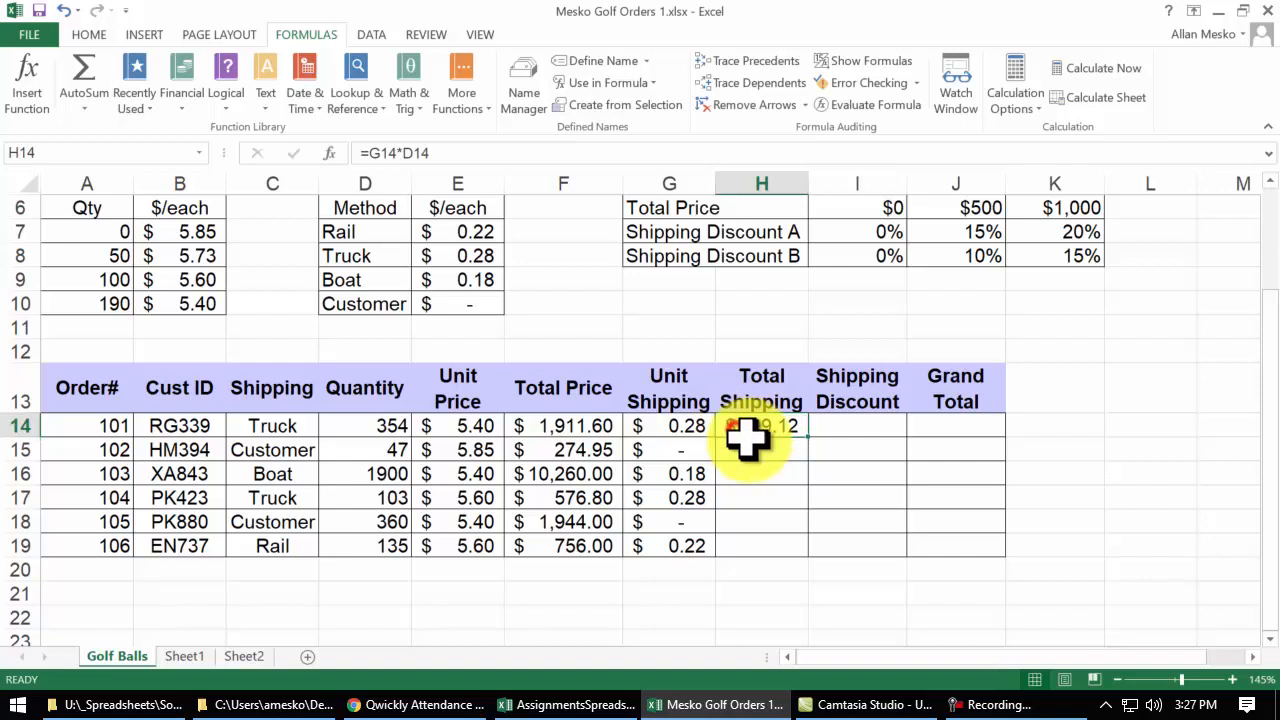
double_click(808, 438)
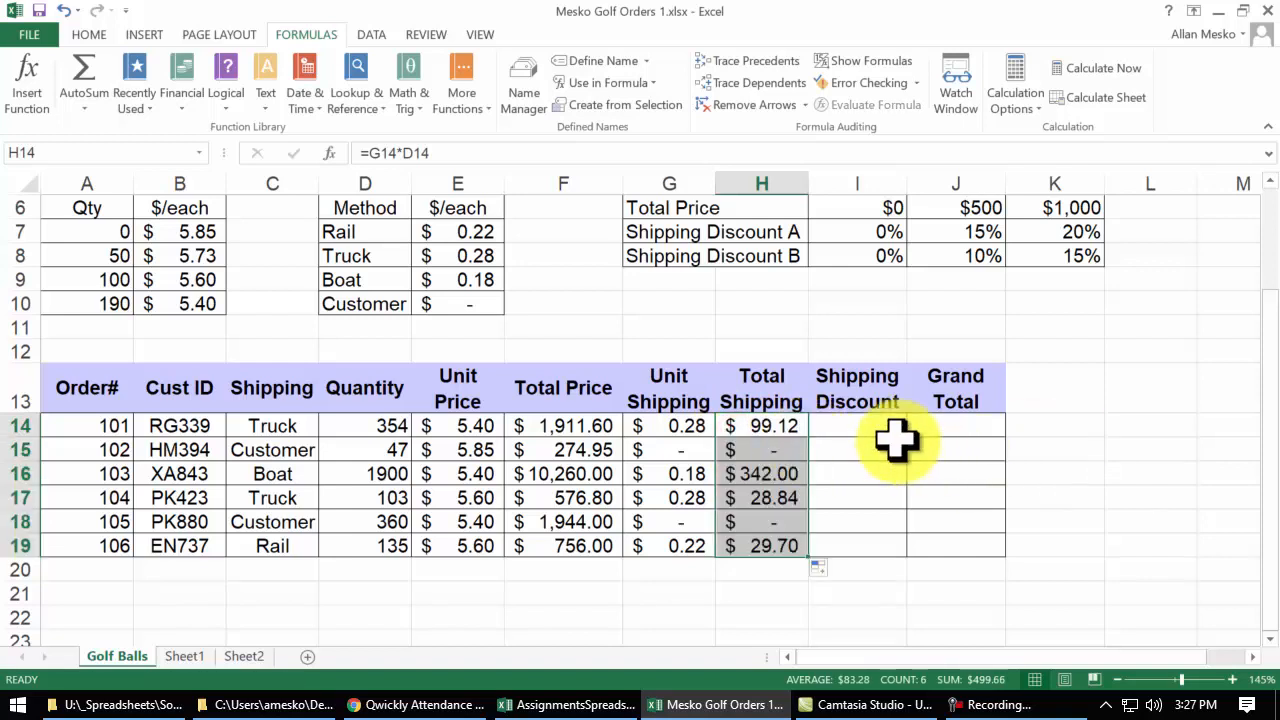
Examine order 101's Total Price, Total Shipping and empty Shipping Discount cells, and the Shipping Discount B row in the discount table
click(860, 426)
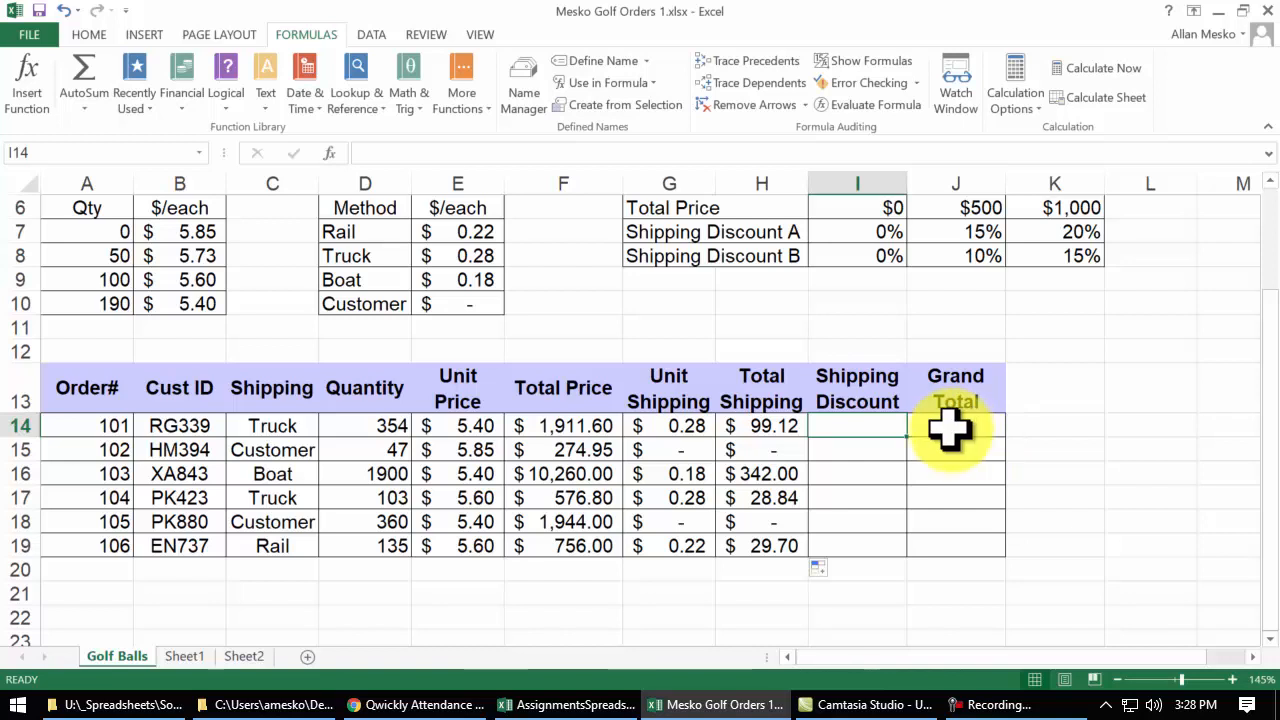
click(585, 428)
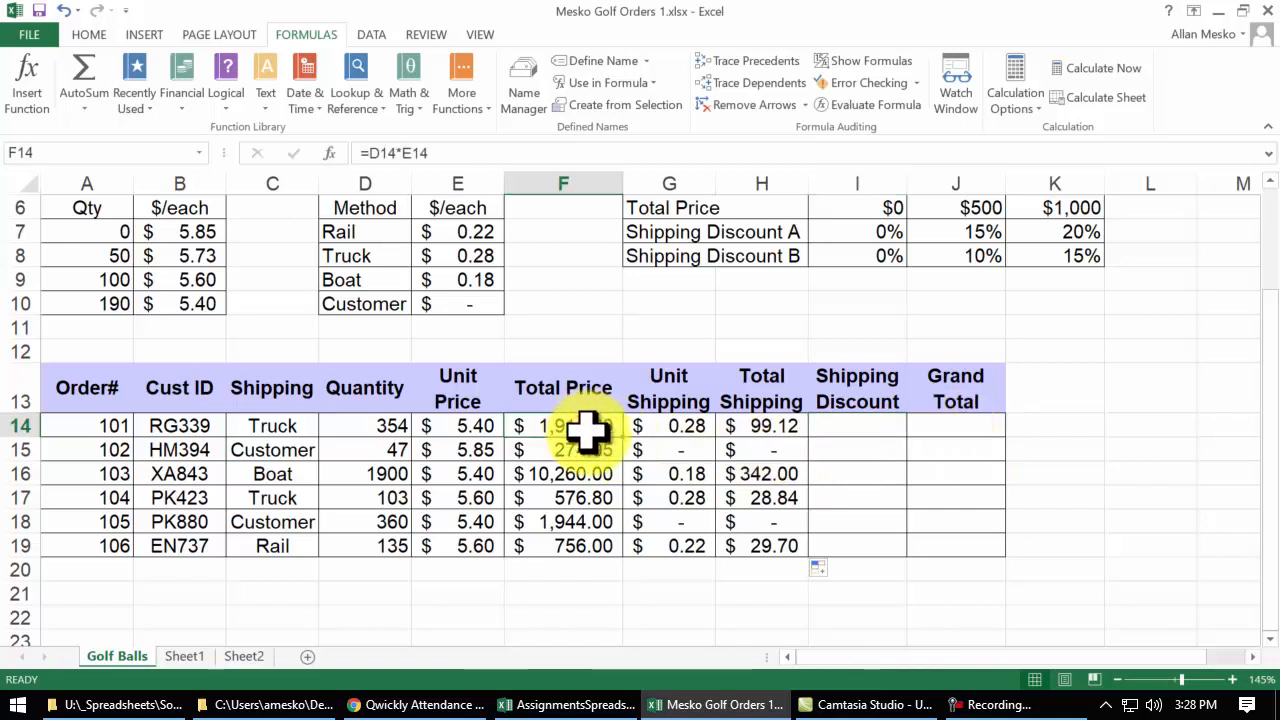
click(755, 424)
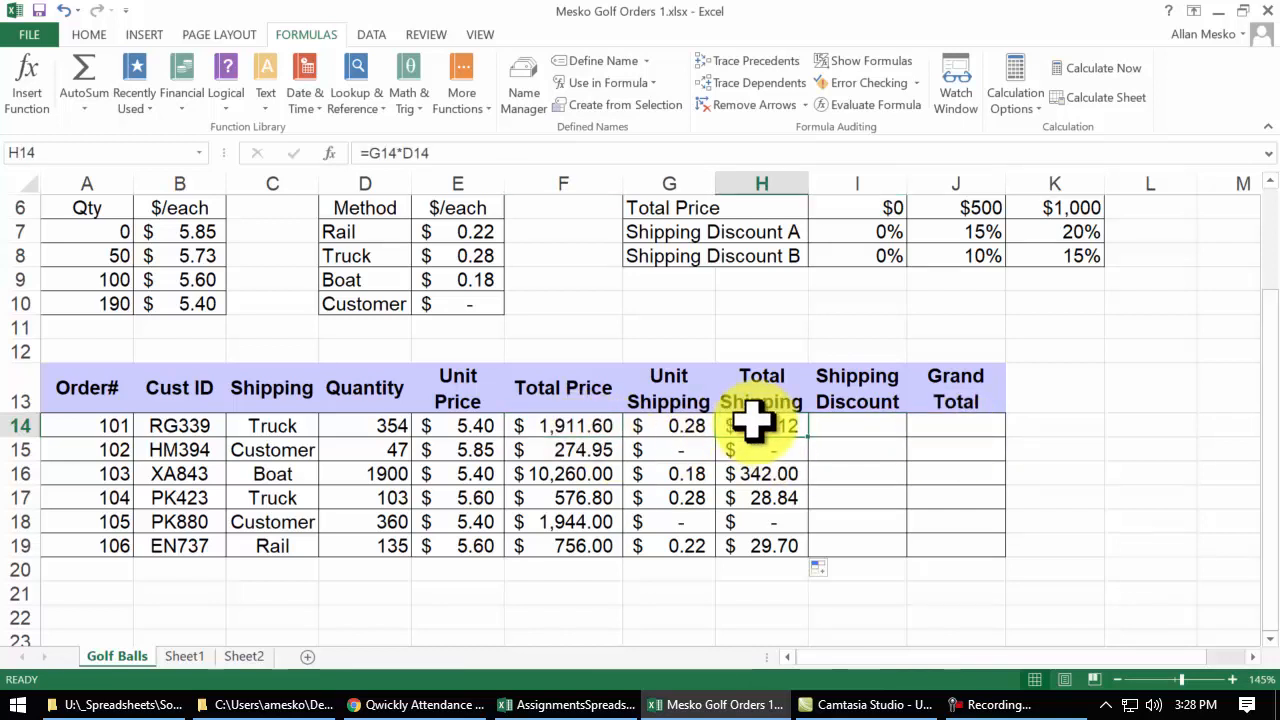
click(570, 426)
click(770, 428)
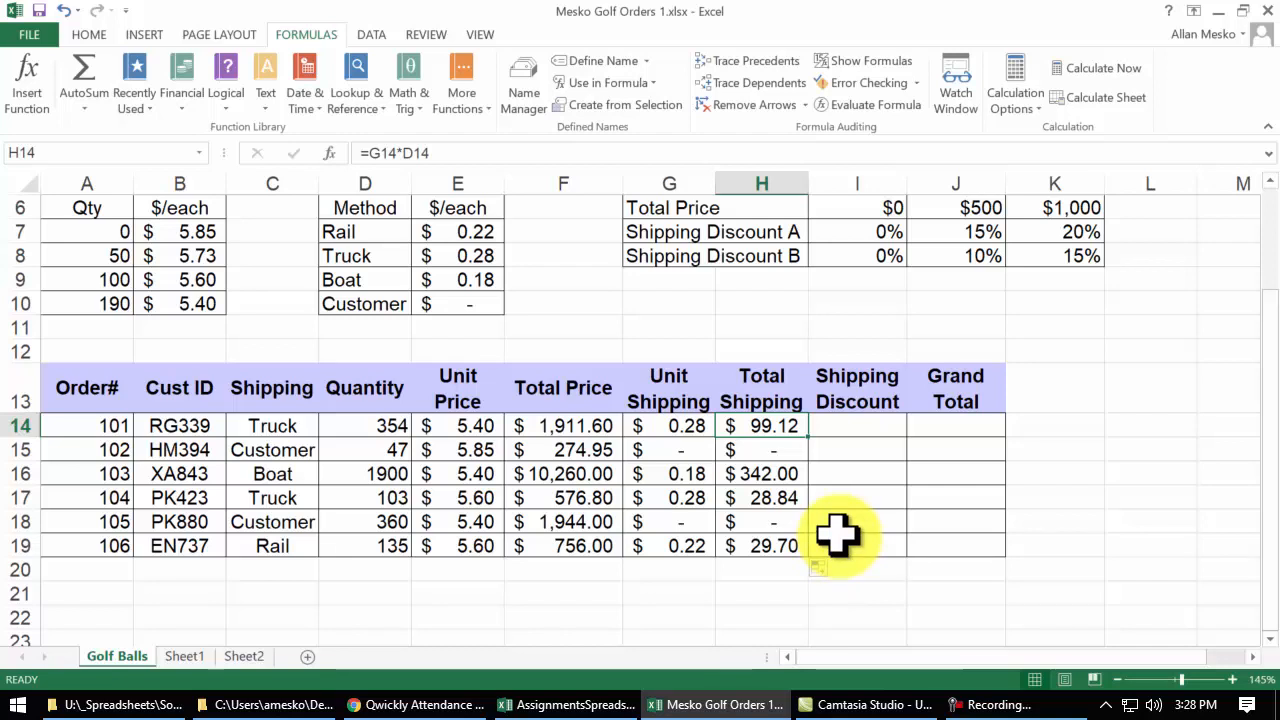
click(858, 430)
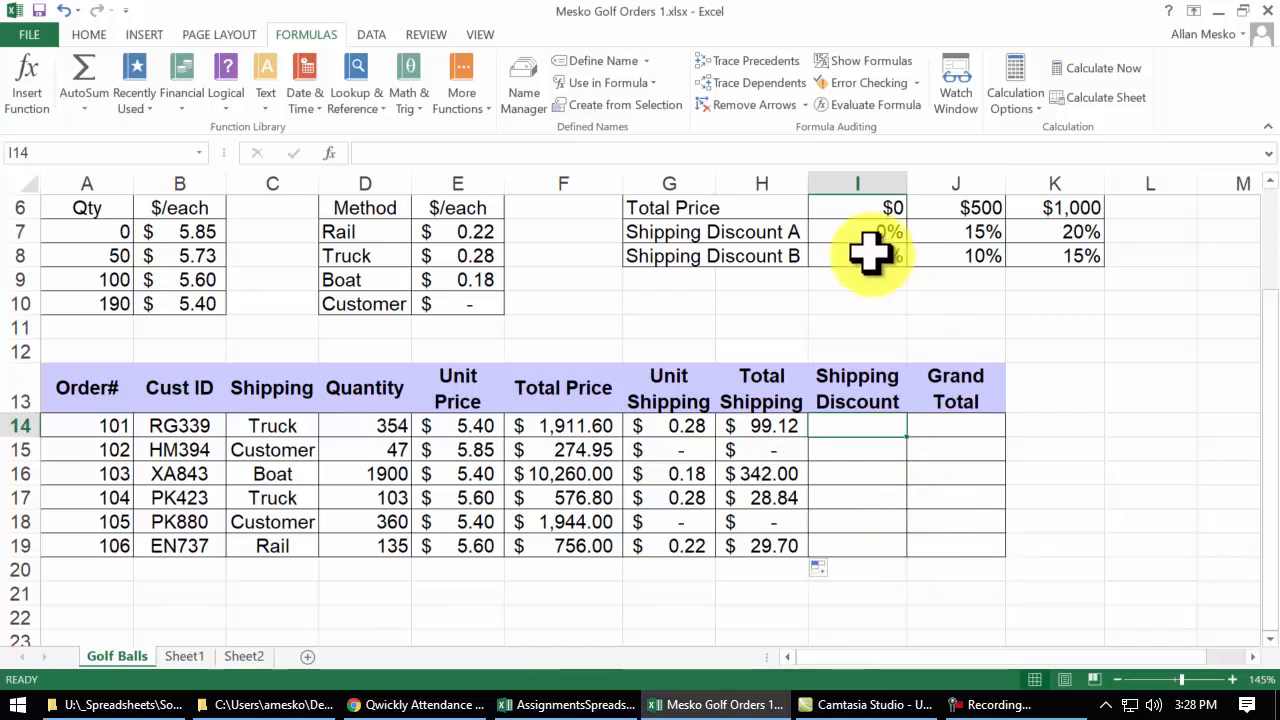
drag(703, 257, 1030, 262)
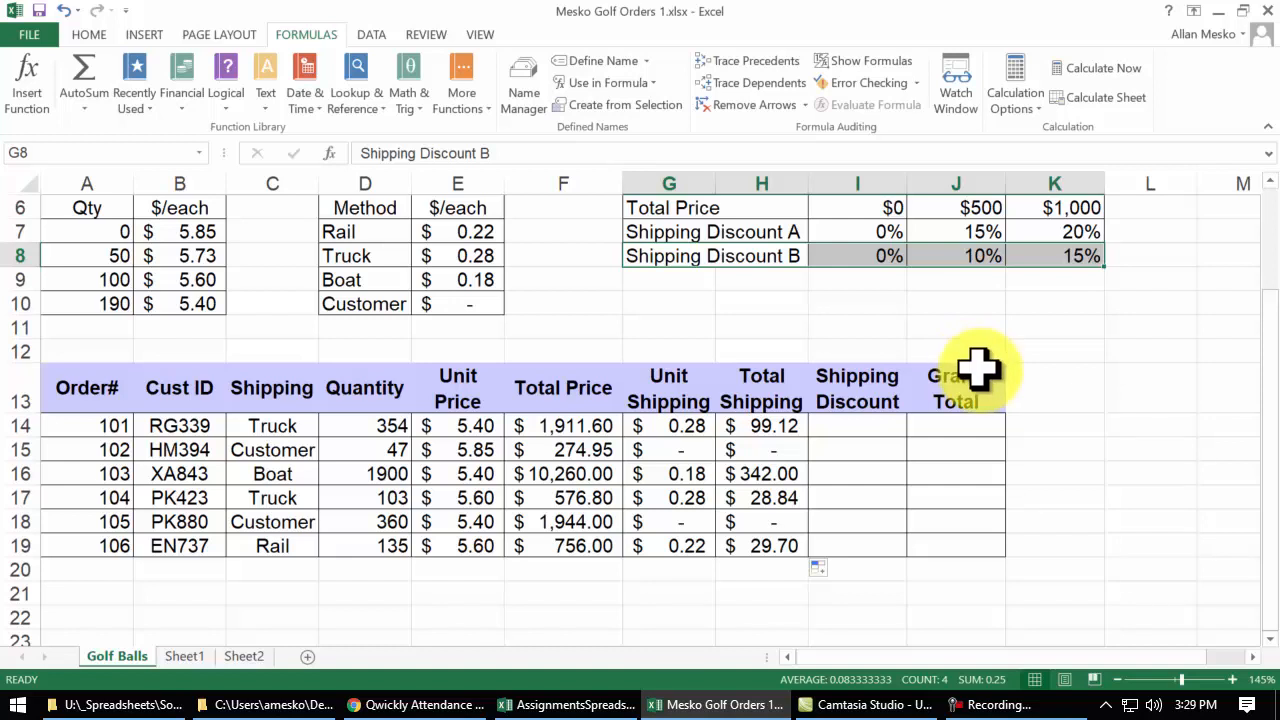
click(1055, 304)
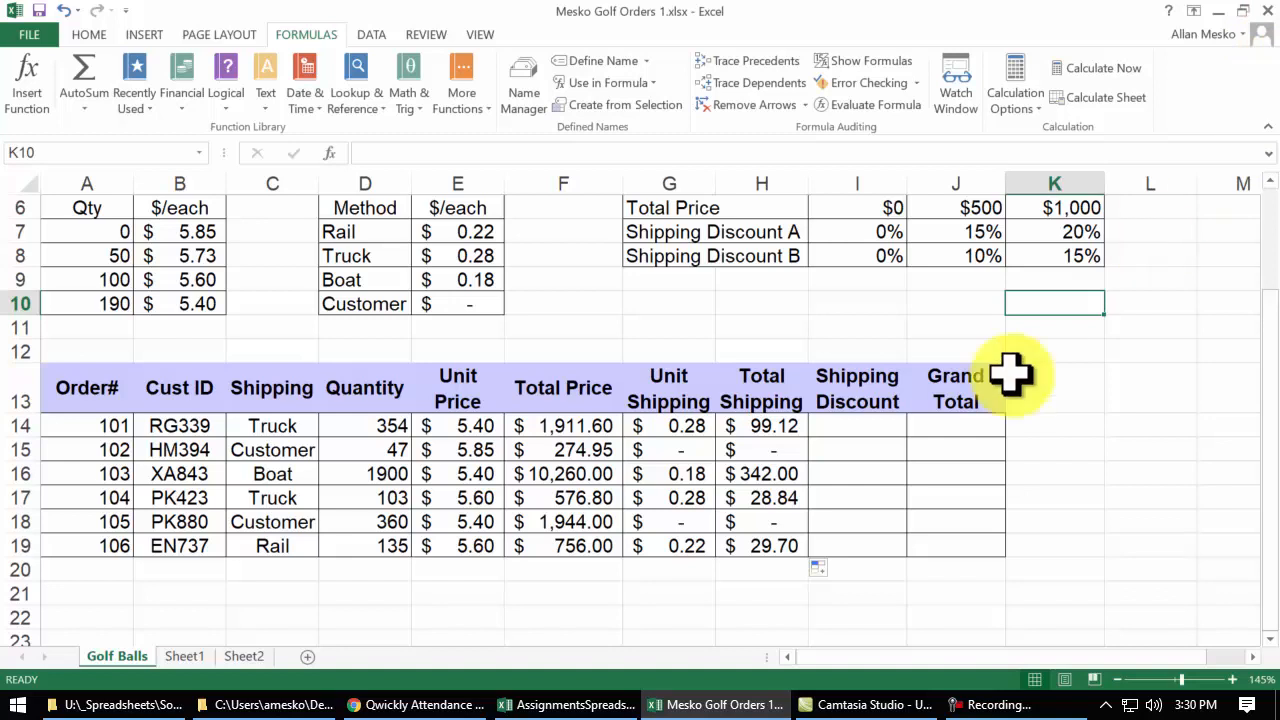
Start an HLOOKUP function in Shipping Discount cell I14 for order 101, with Total Price F14 as the lookup value
click(848, 426)
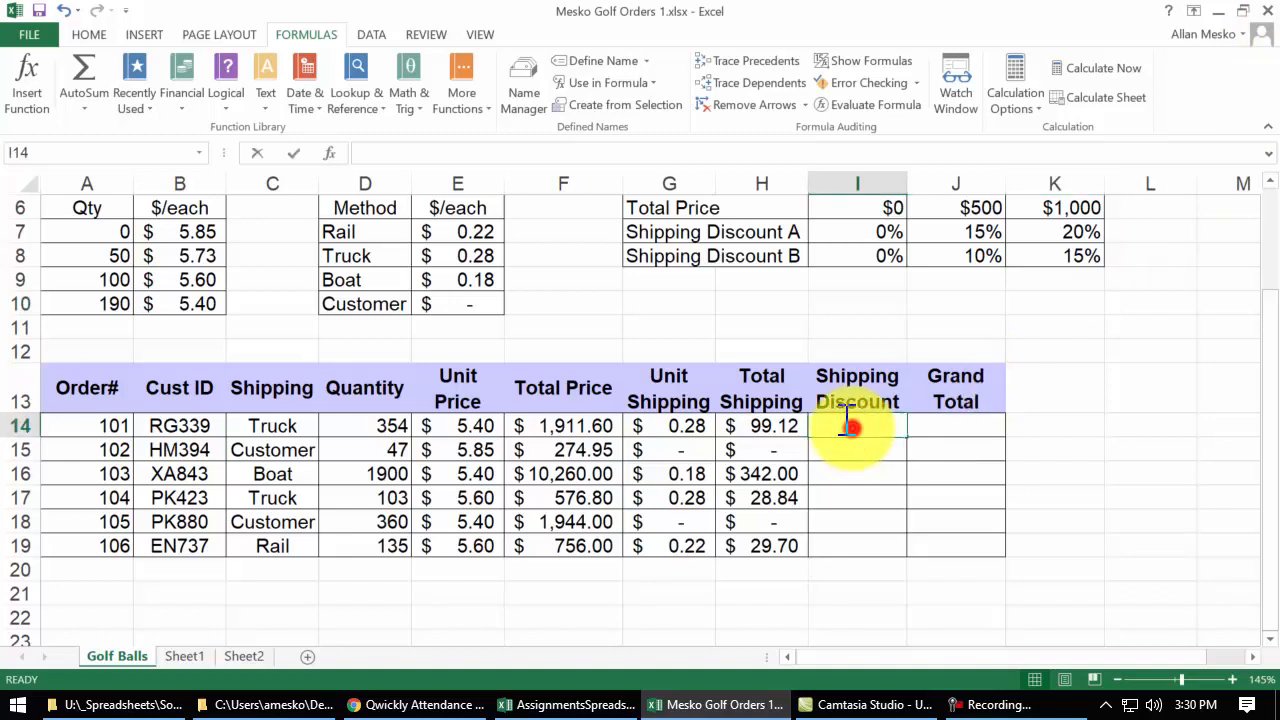
text(=)
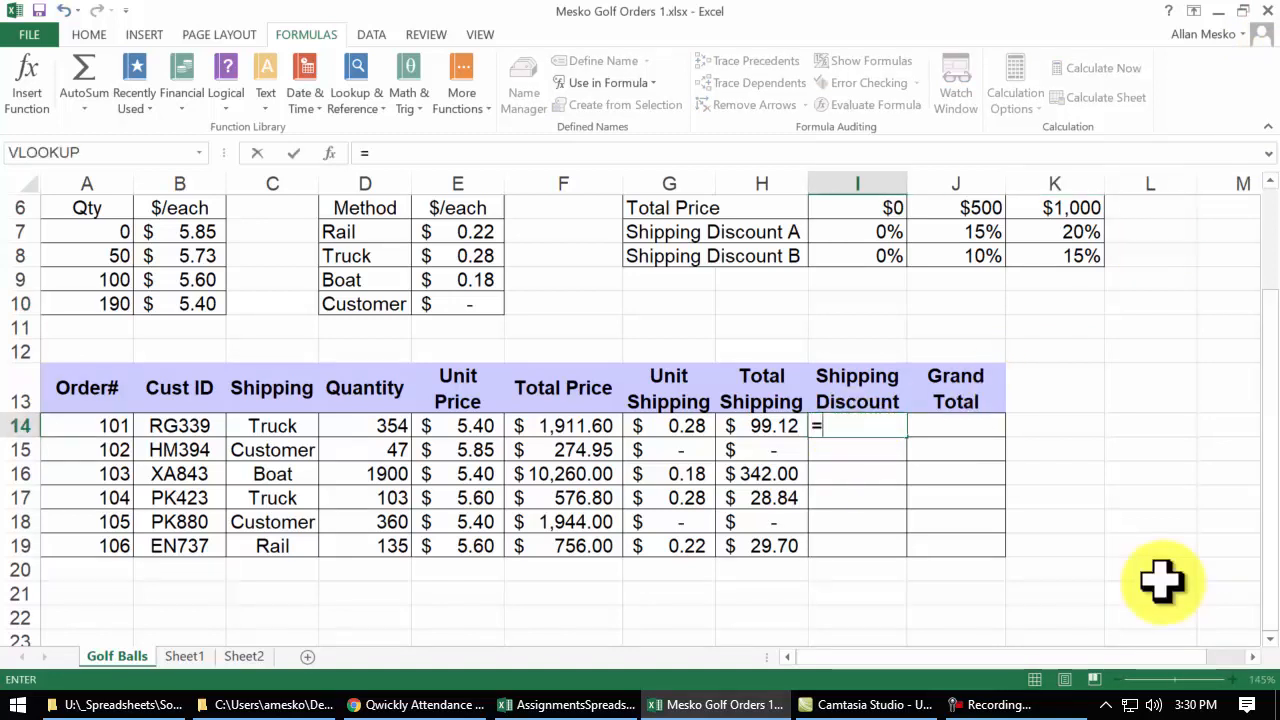
text(hlookup()
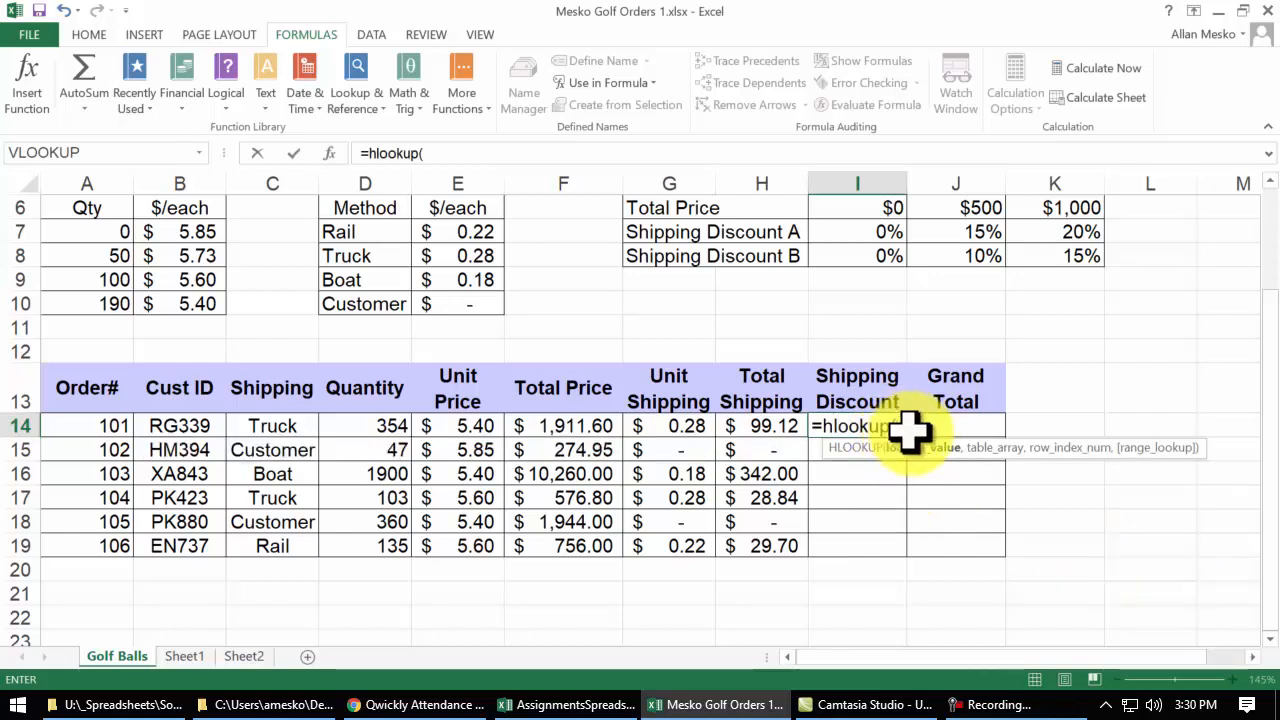
click(586, 425)
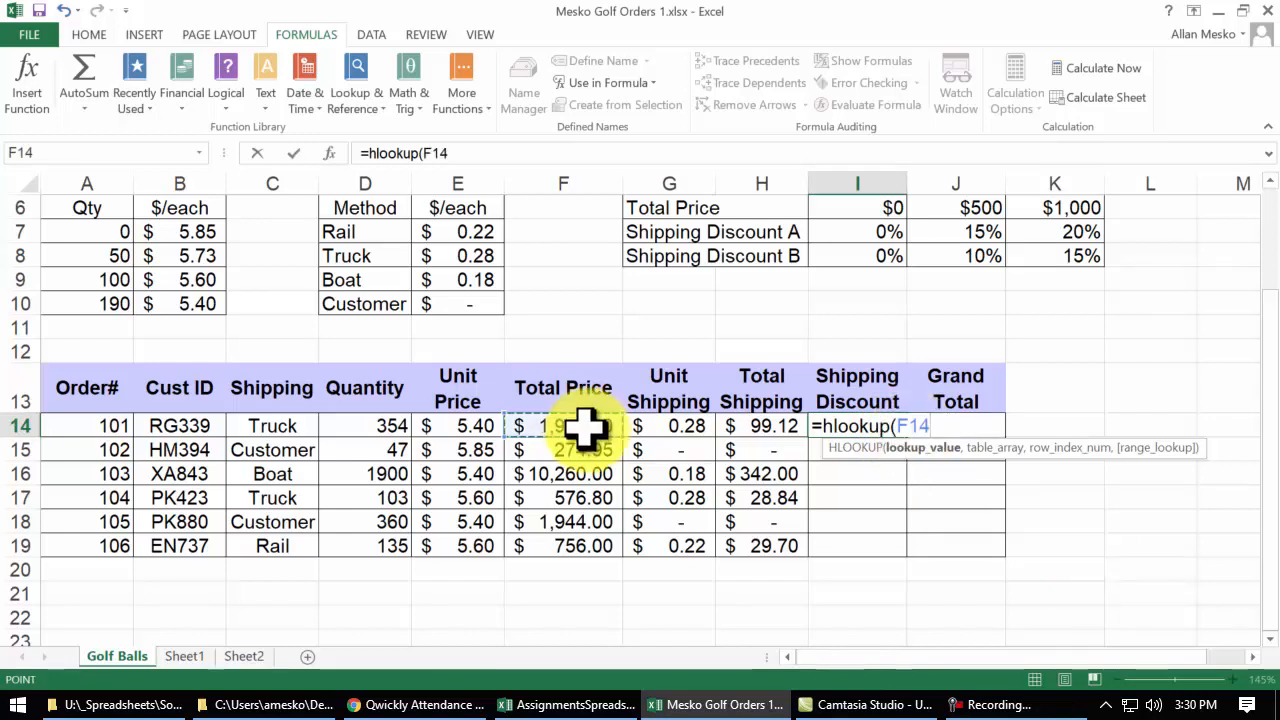
text(,)
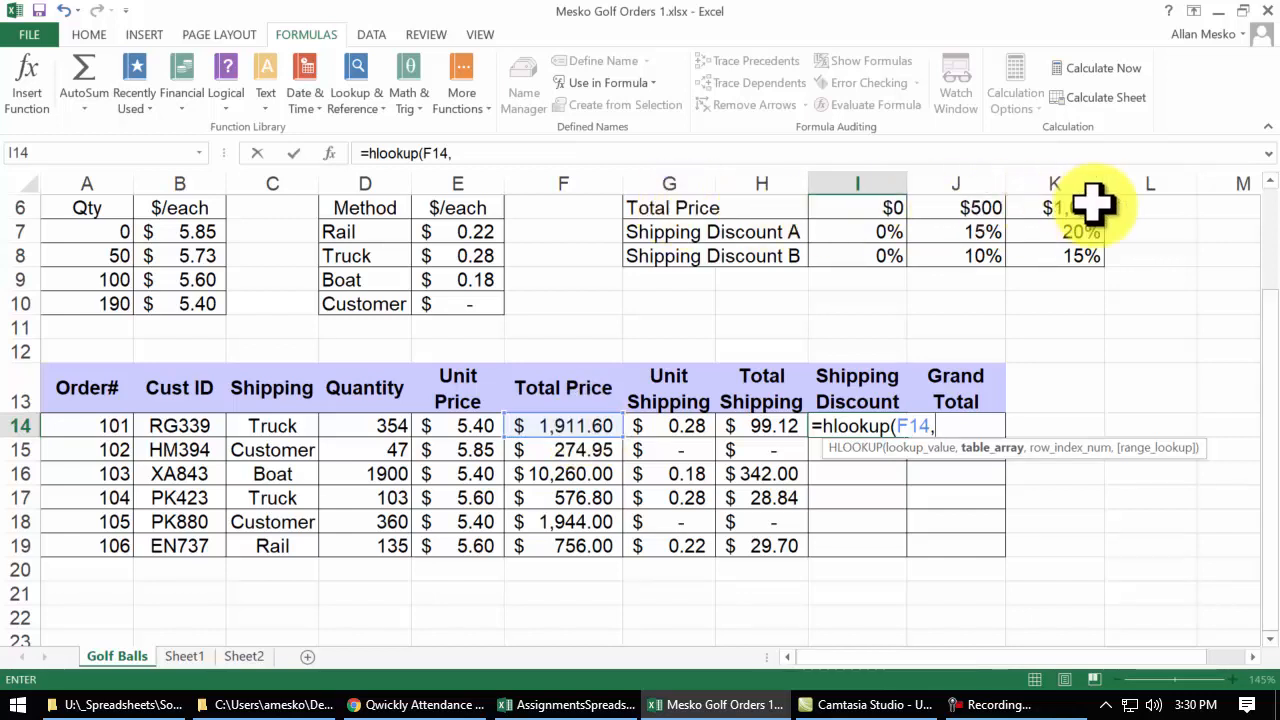
Complete the I14 HLOOKUP with the absolute discount range $I$6:$K$8, row index 3 and TRUE for an approximate match
drag(857, 207, 1072, 250)
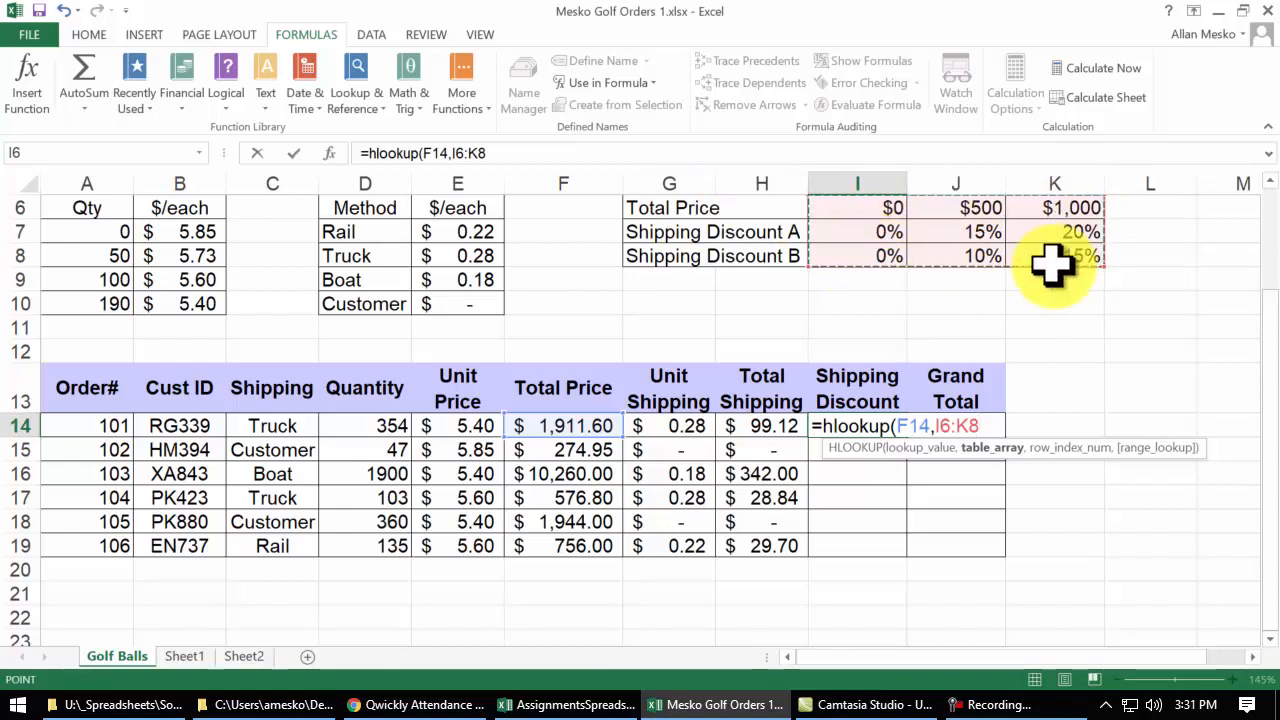
key(F4)
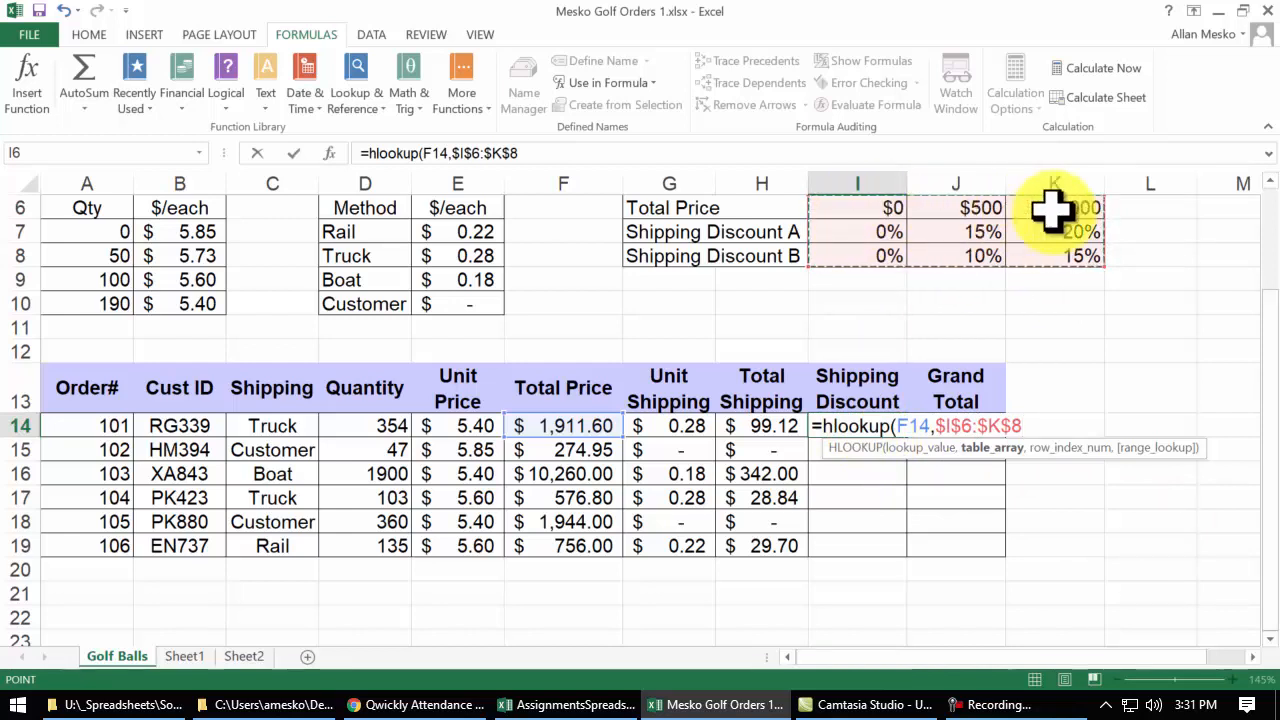
text(,3)
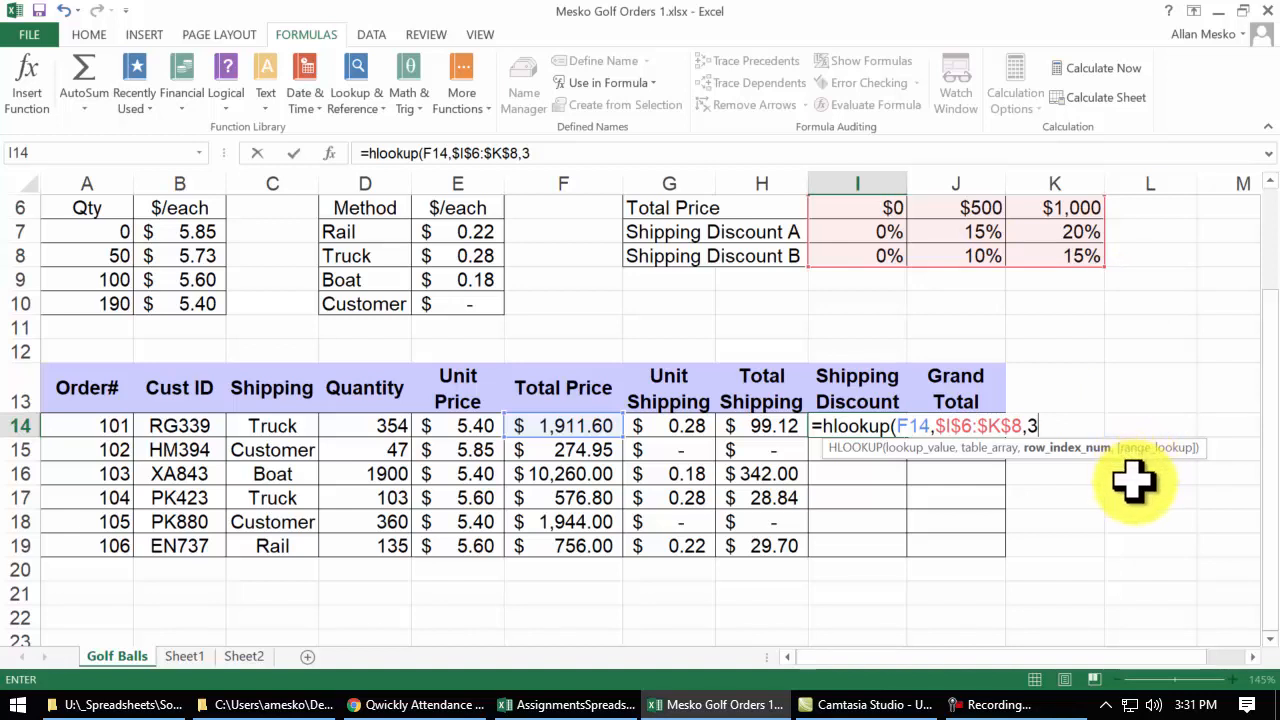
text(,)
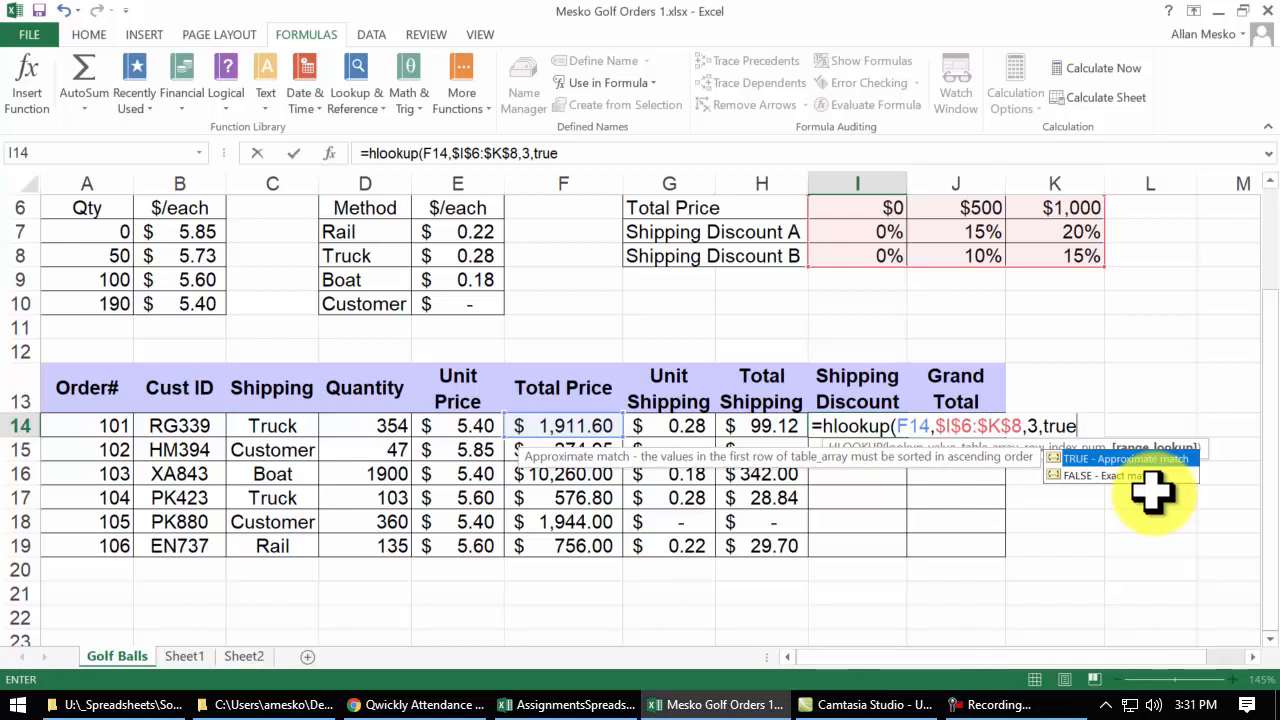
text(true))
key(Return)
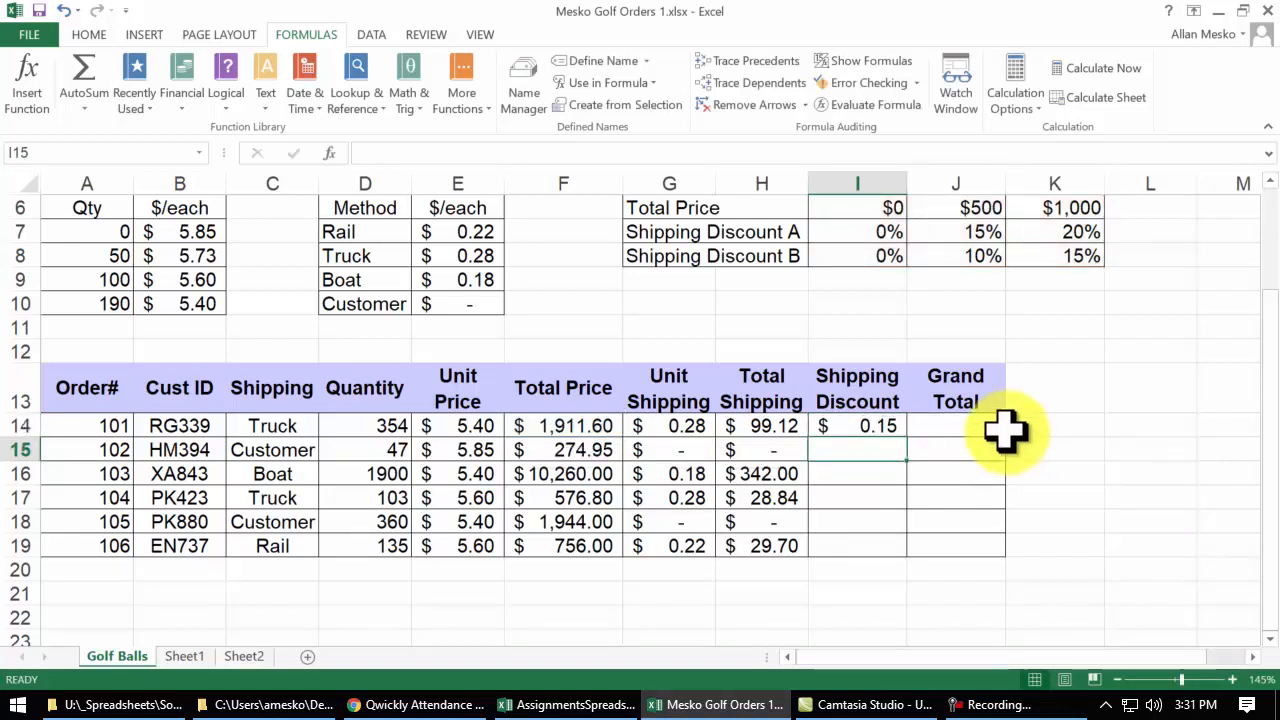
Multiply the HLOOKUP in Shipping Discount cell I14 by Total Shipping H14 and copy the formula down through I19
click(848, 427)
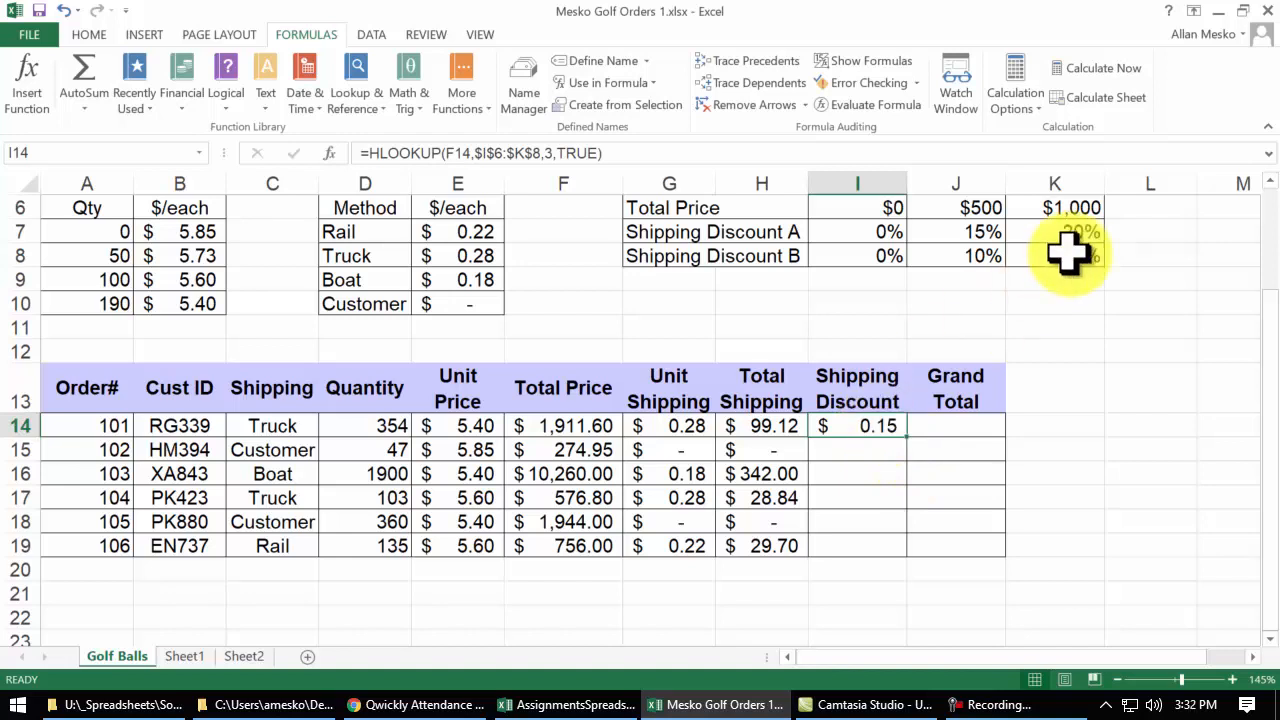
double_click(858, 425)
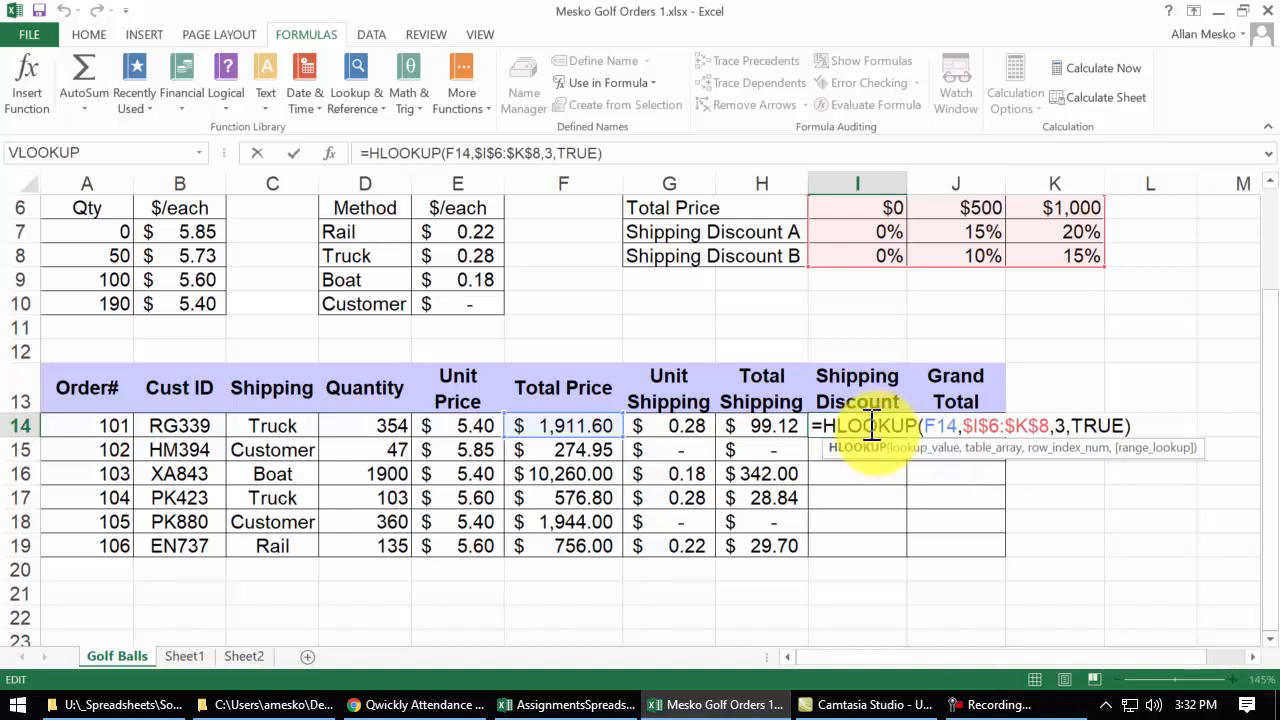
text(*)
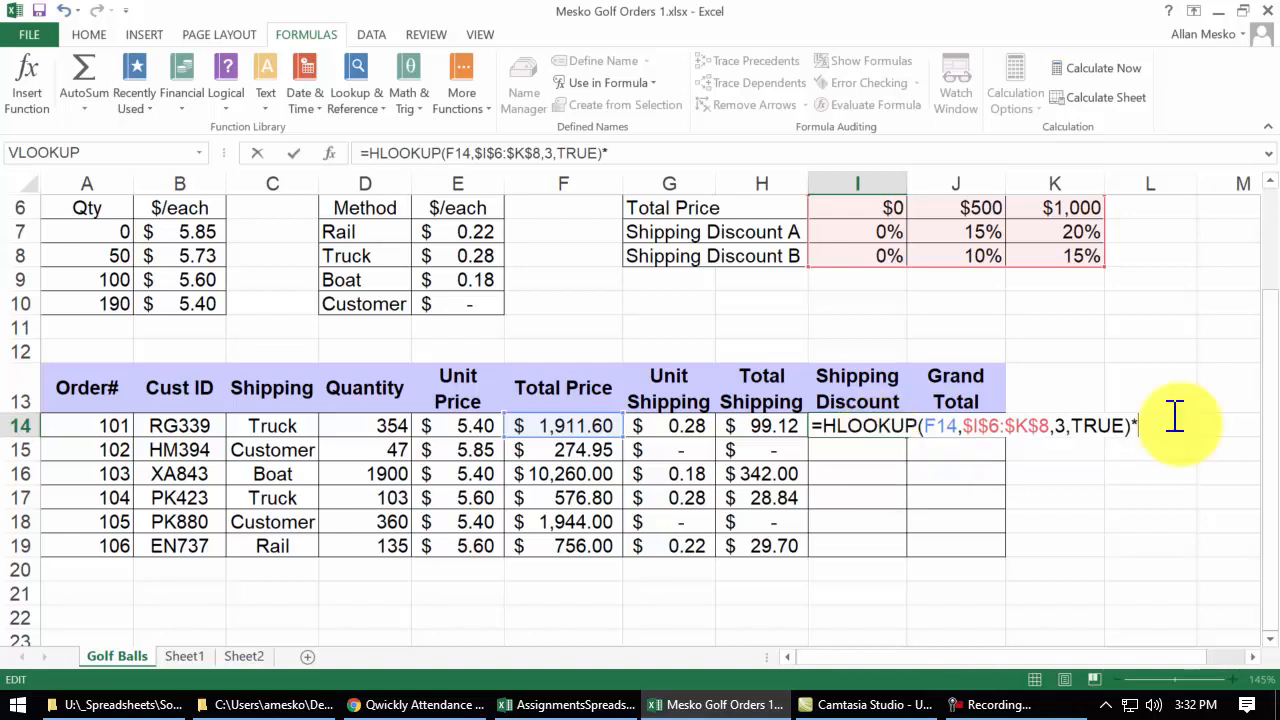
click(757, 425)
key(Return)
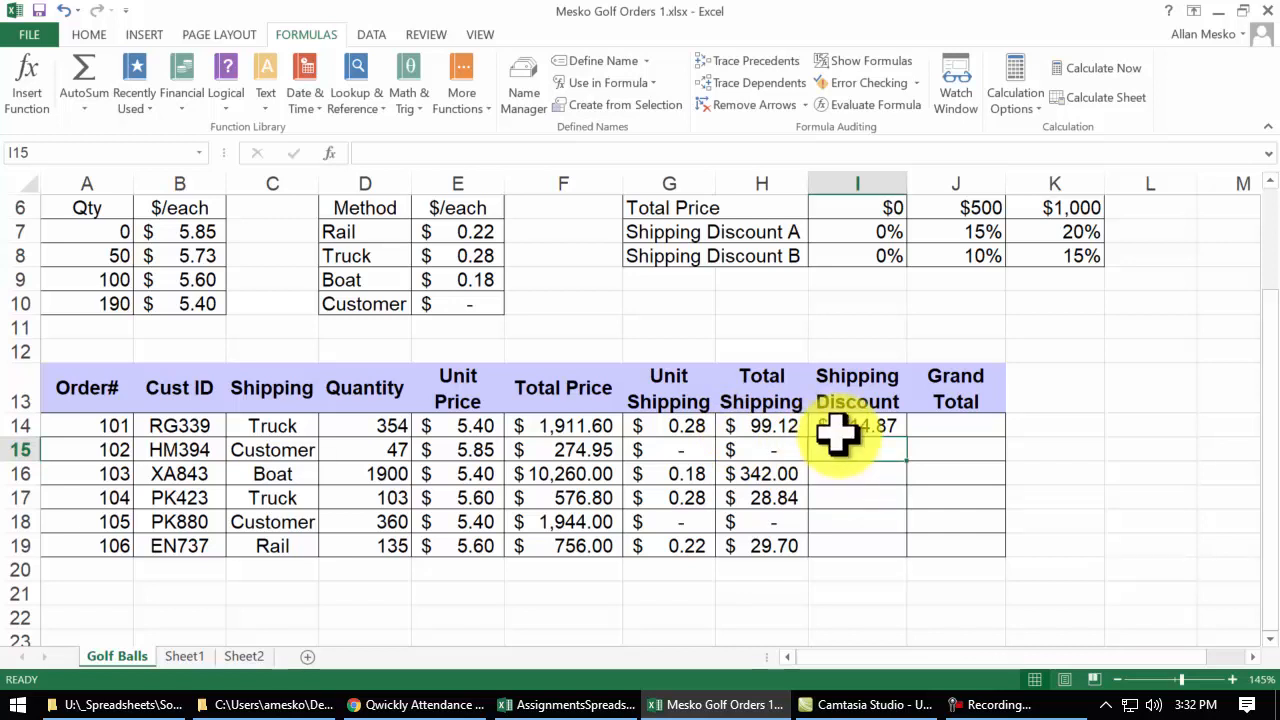
click(876, 426)
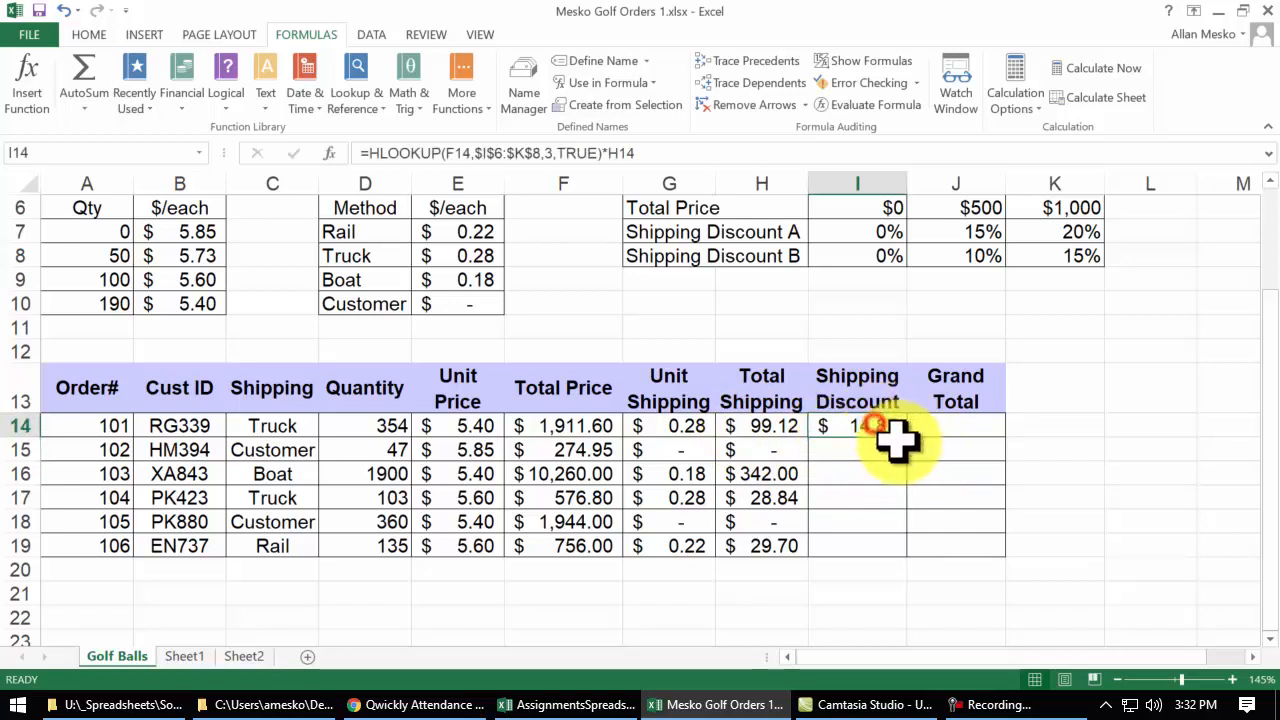
double_click(906, 438)
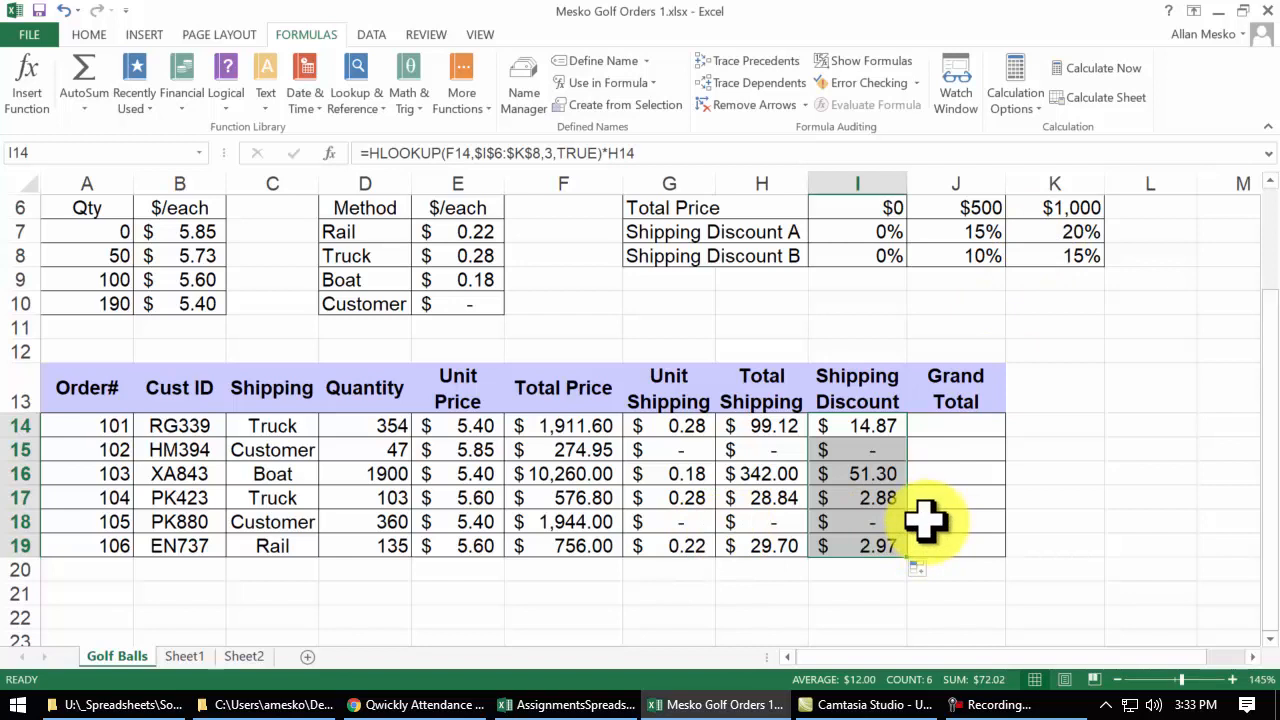
Calculate the Grand Total for order 101 in J14 as =F14+H14-I14 and copy the formula down through J19
click(943, 422)
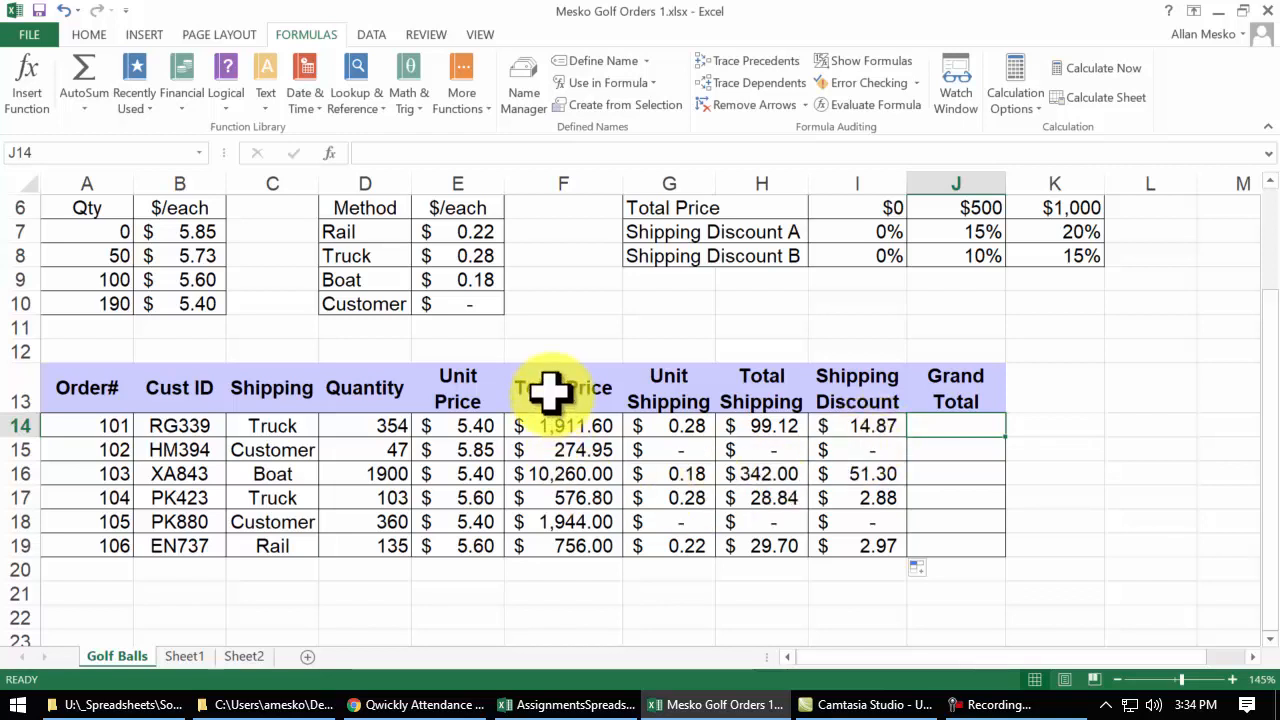
click(574, 428)
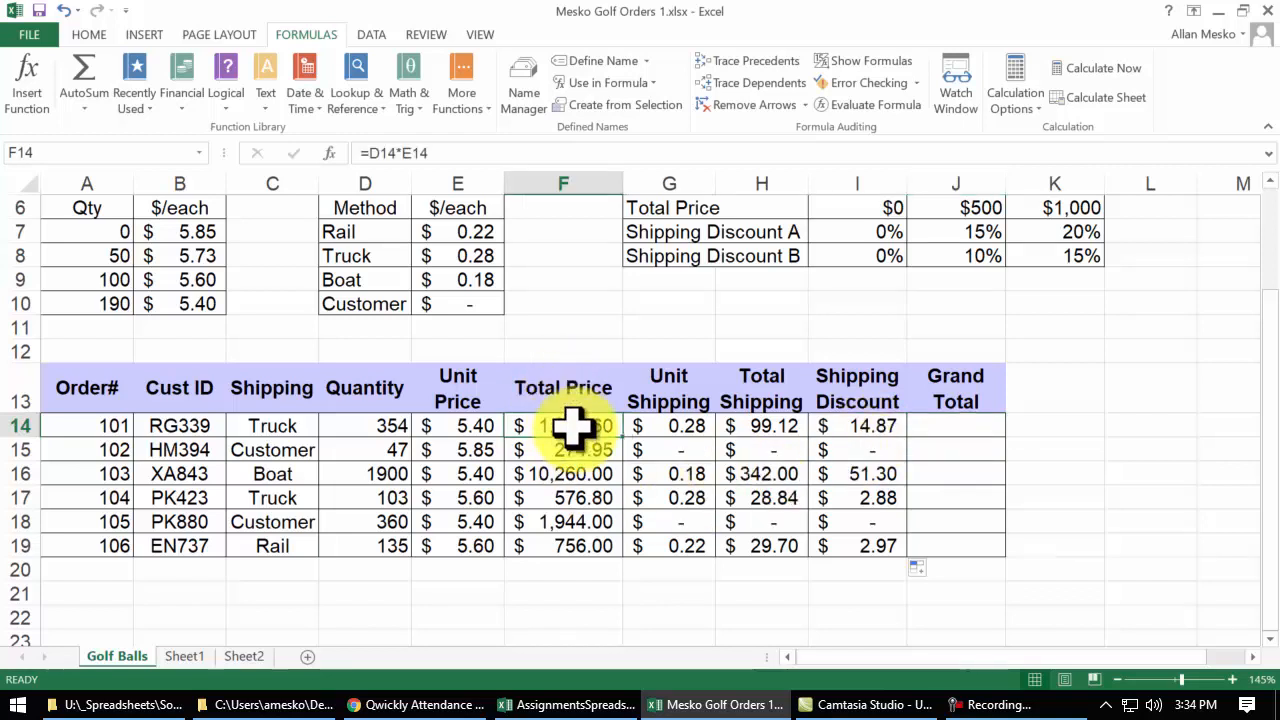
click(768, 424)
click(866, 427)
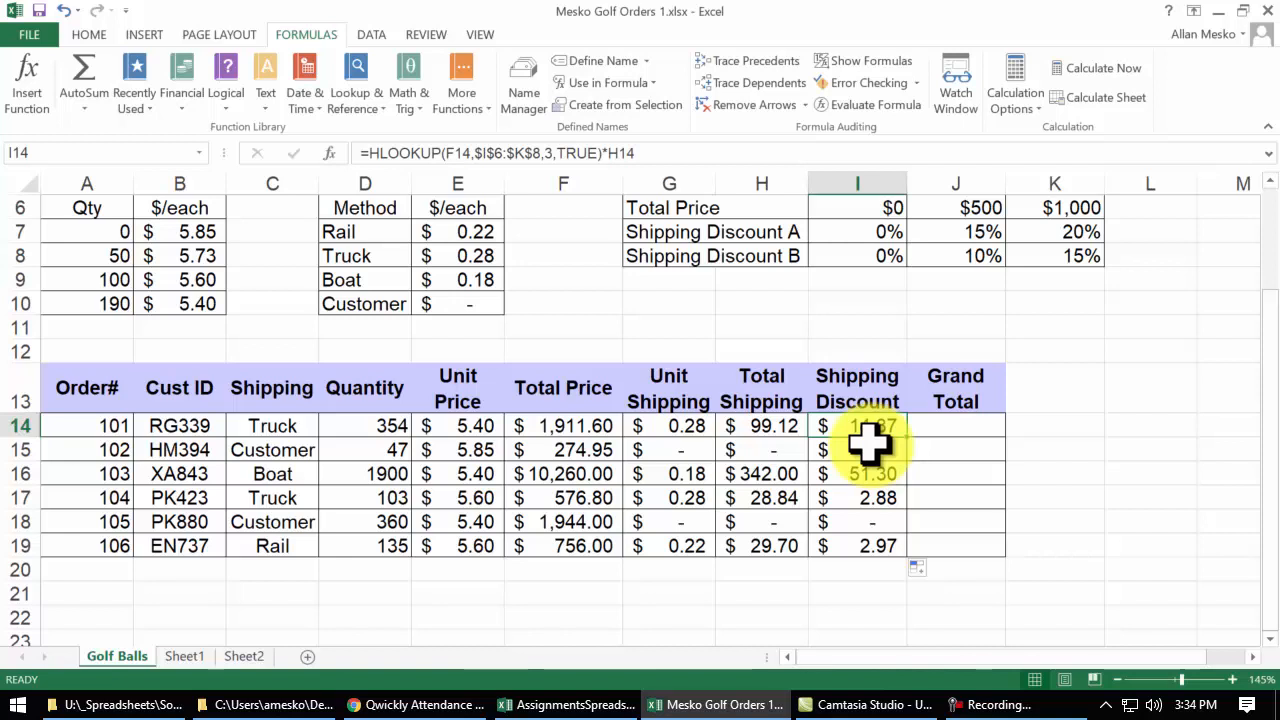
click(940, 425)
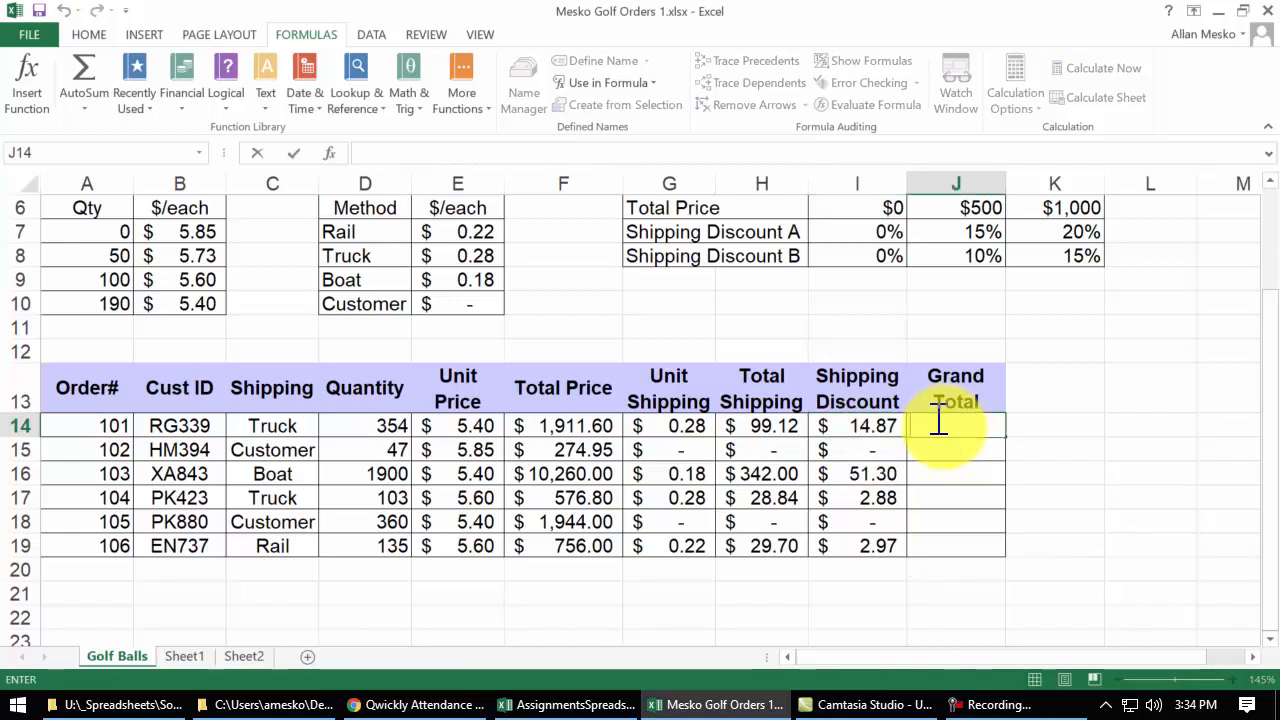
text(=)
click(557, 425)
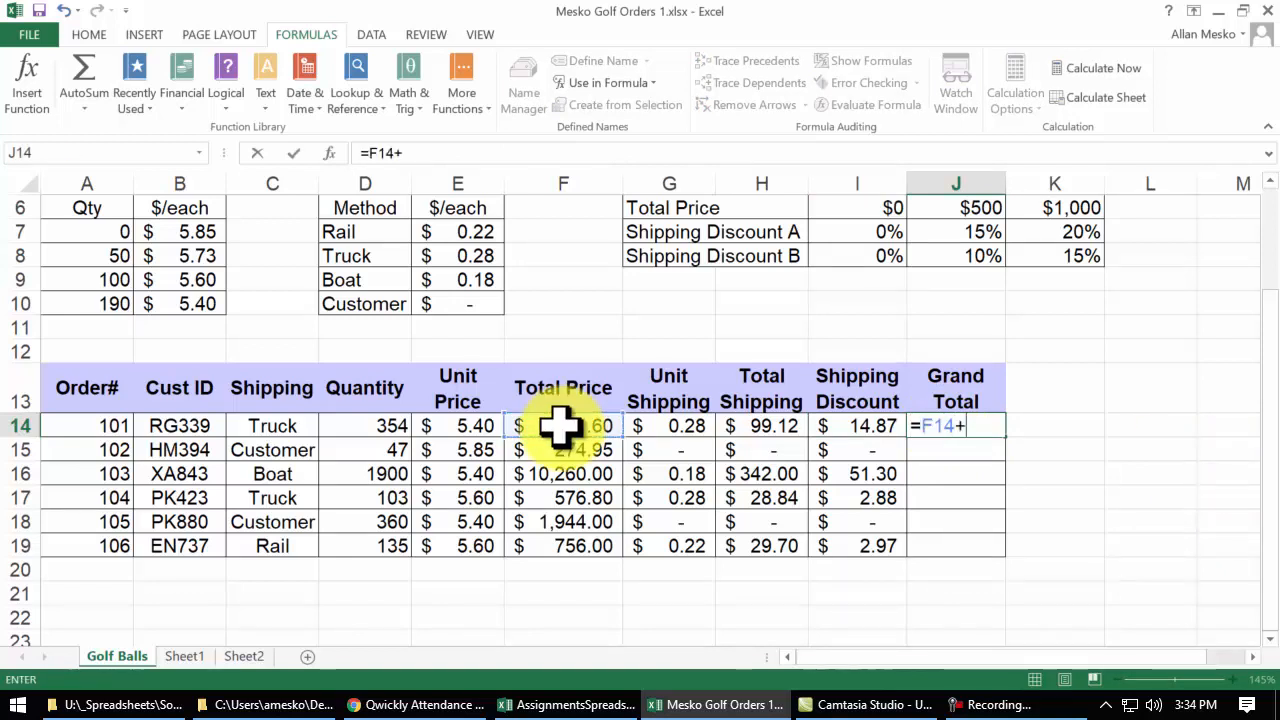
text(+)
click(745, 425)
text(-)
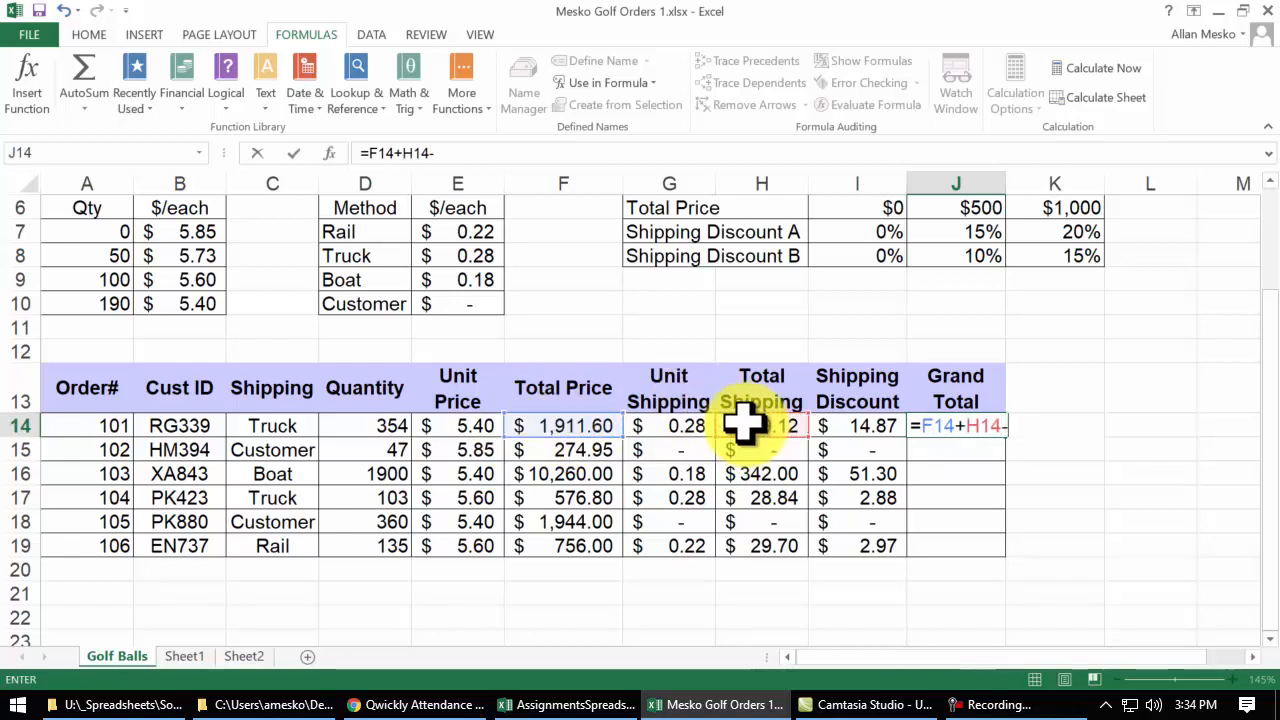
click(852, 424)
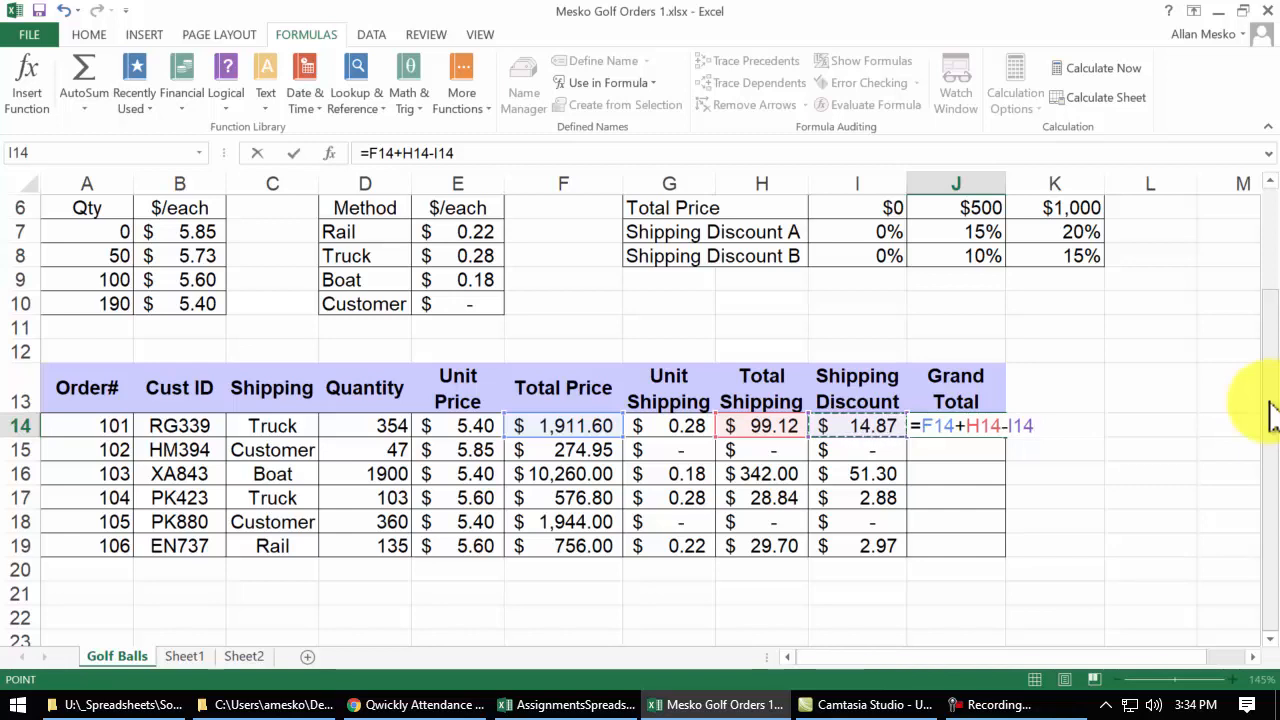
key(Return)
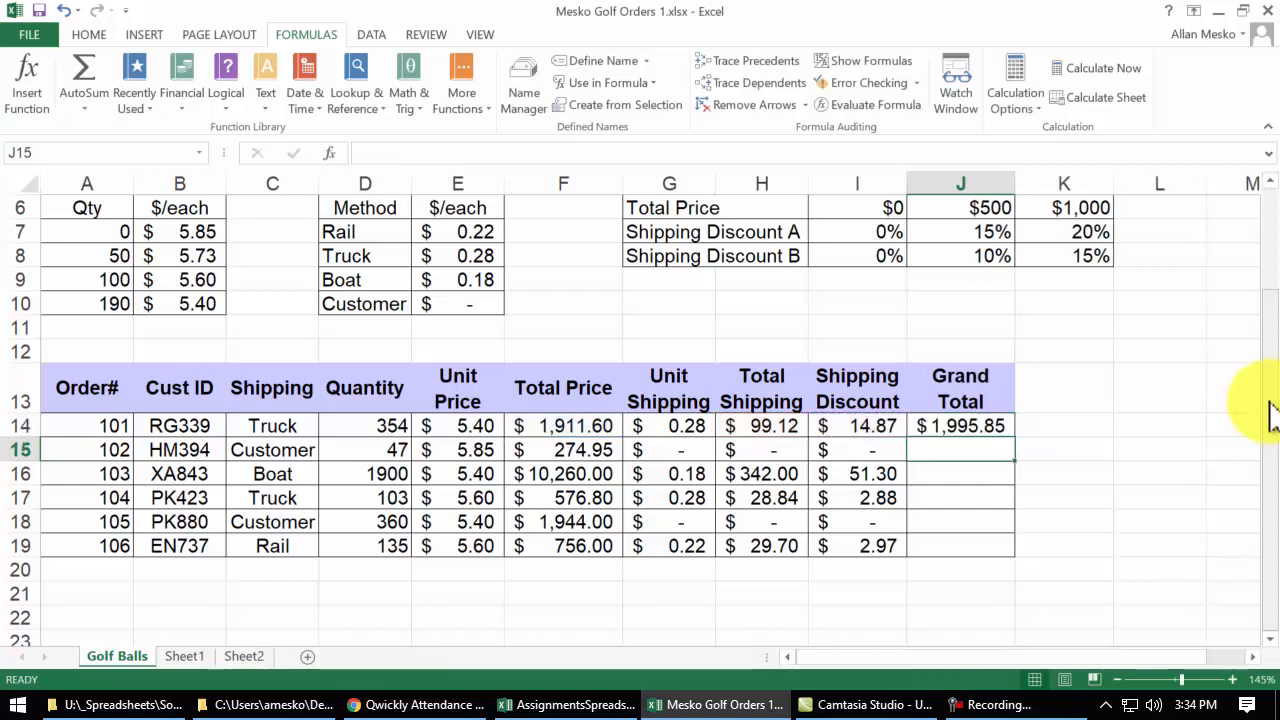
click(962, 426)
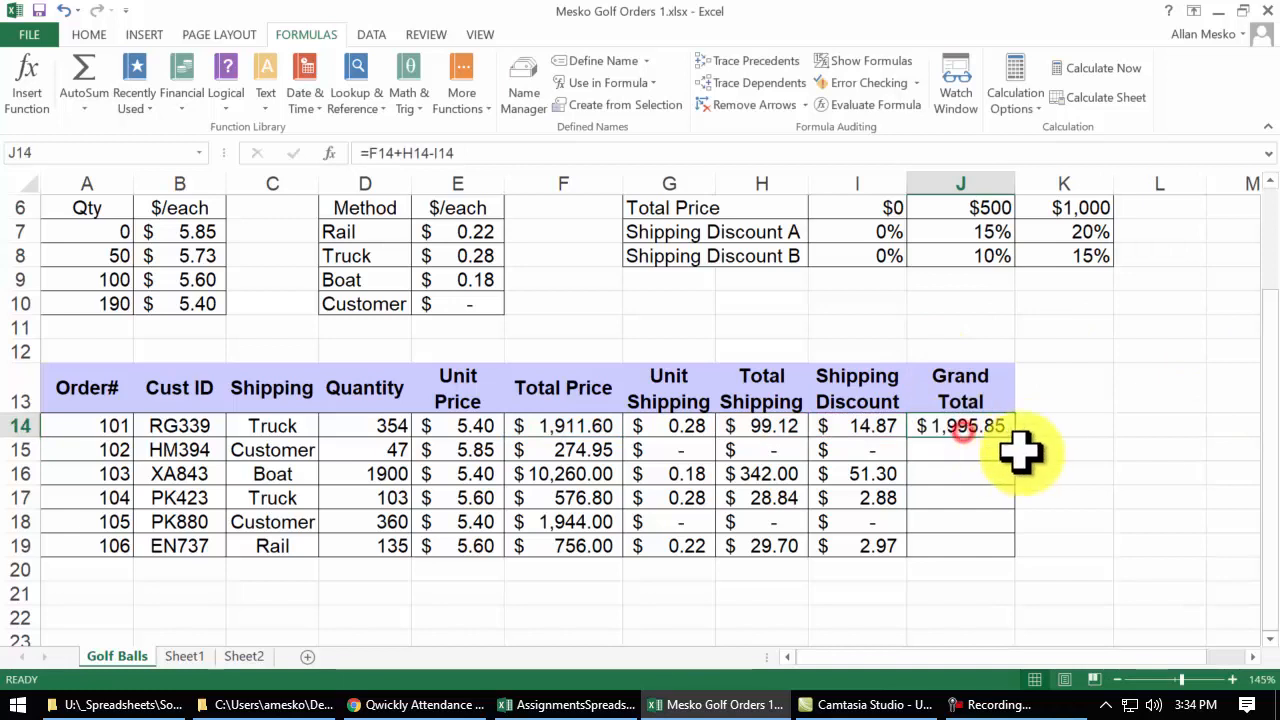
double_click(1014, 436)
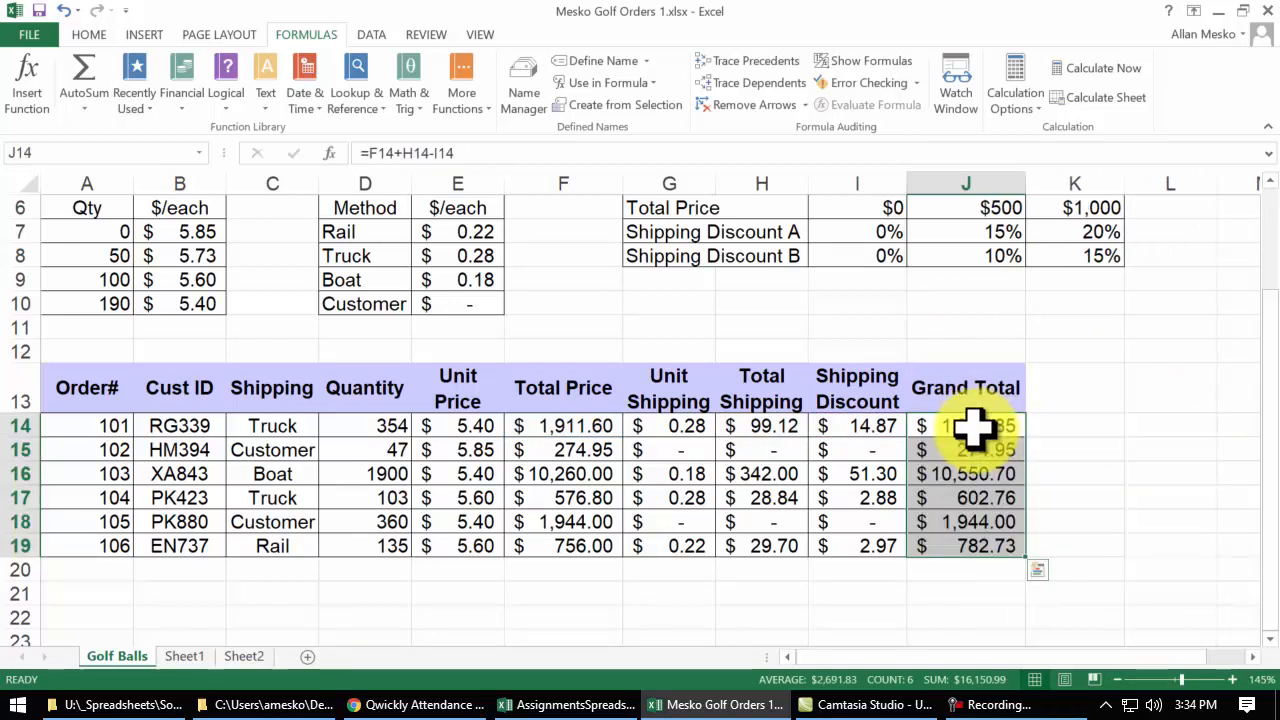
Paste the Grand Total column J14:J19 as values only into L14:L19 and apply the Accounting number format to them
key(ctrl+c)
right_click(1157, 428)
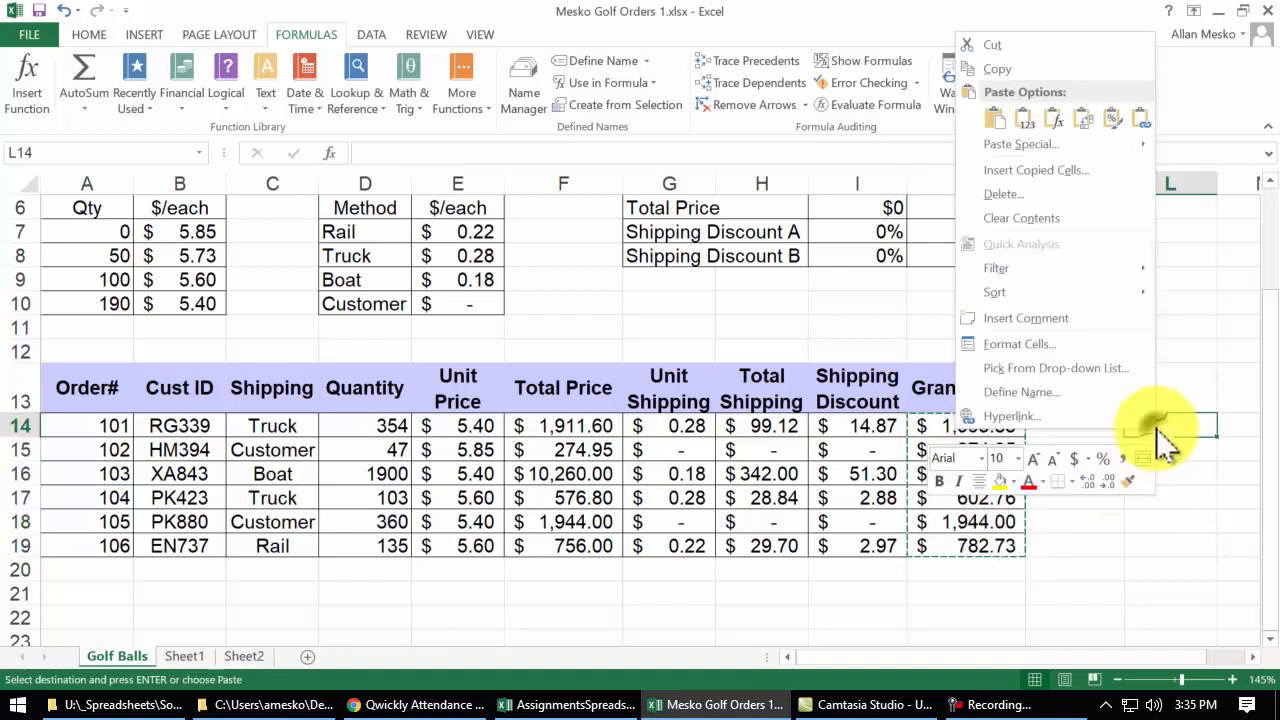
click(1025, 124)
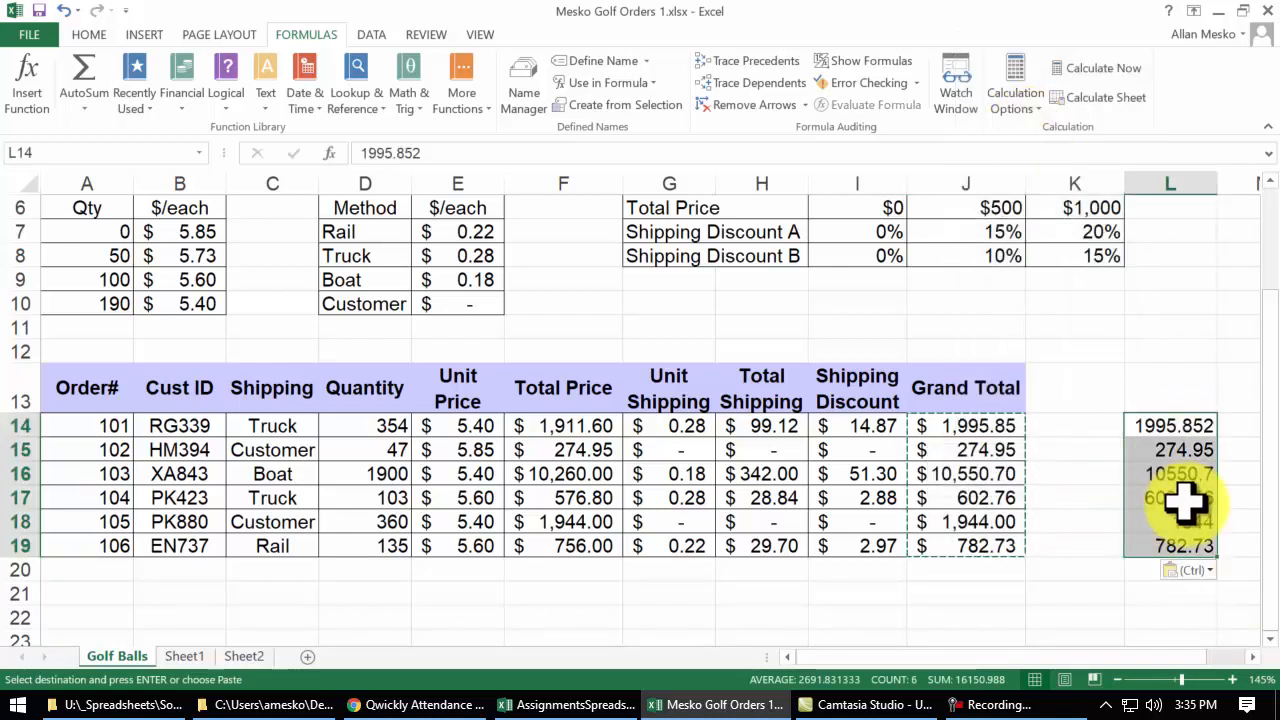
click(89, 34)
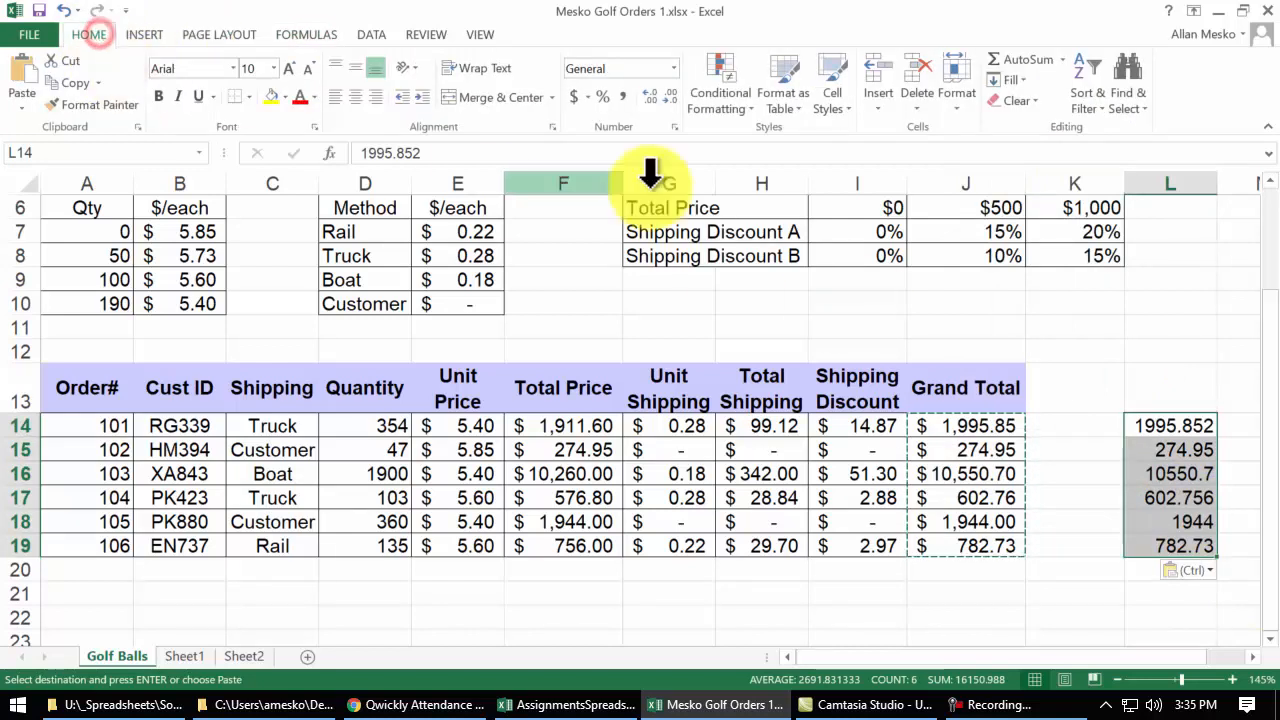
click(574, 97)
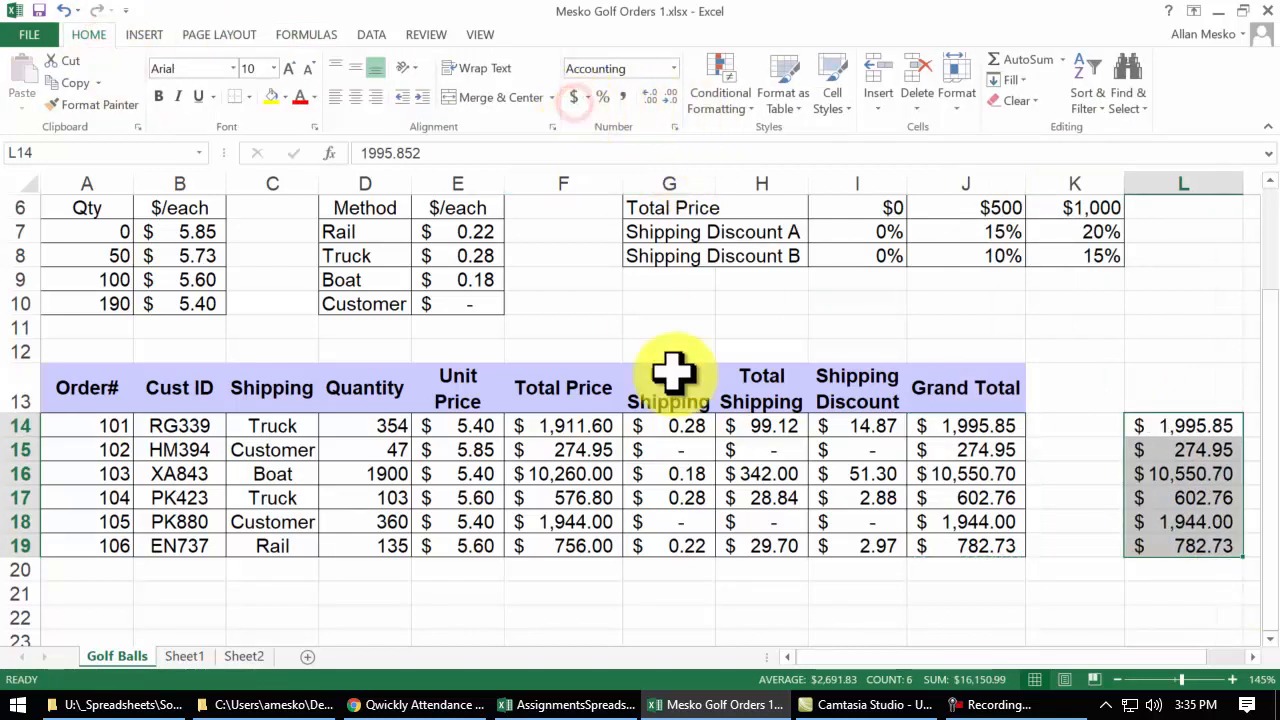
drag(1176, 426, 1171, 557)
Make the Shipping Discount negative by changing I14 to =-HLOOKUP(F14,$I$6:$K$8,3,TRUE)*H14 and copy it down through I19
click(940, 425)
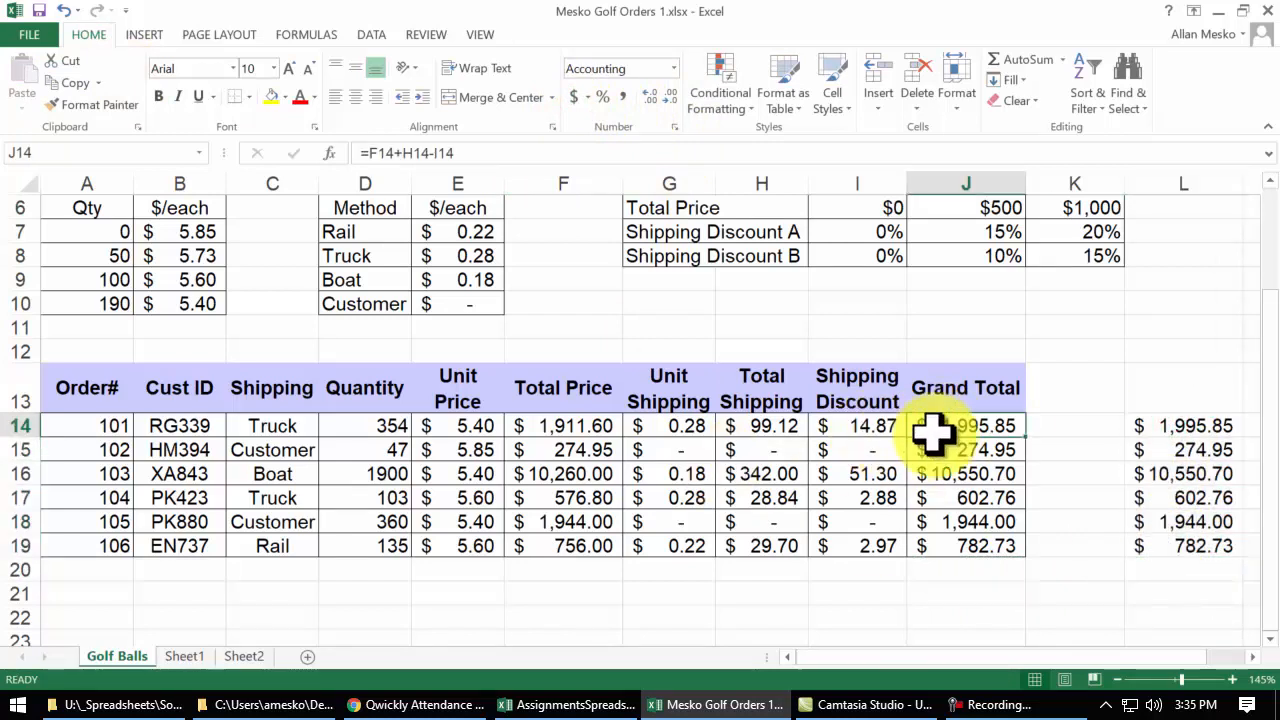
click(855, 425)
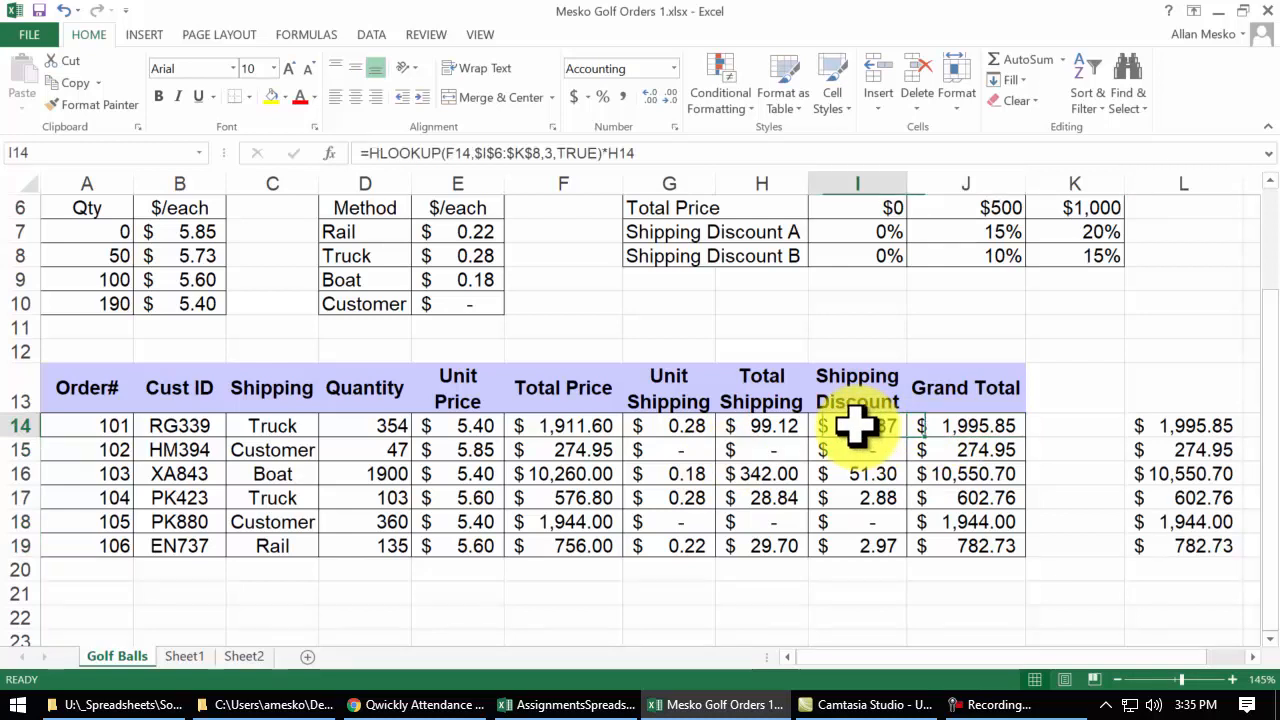
double_click(855, 425)
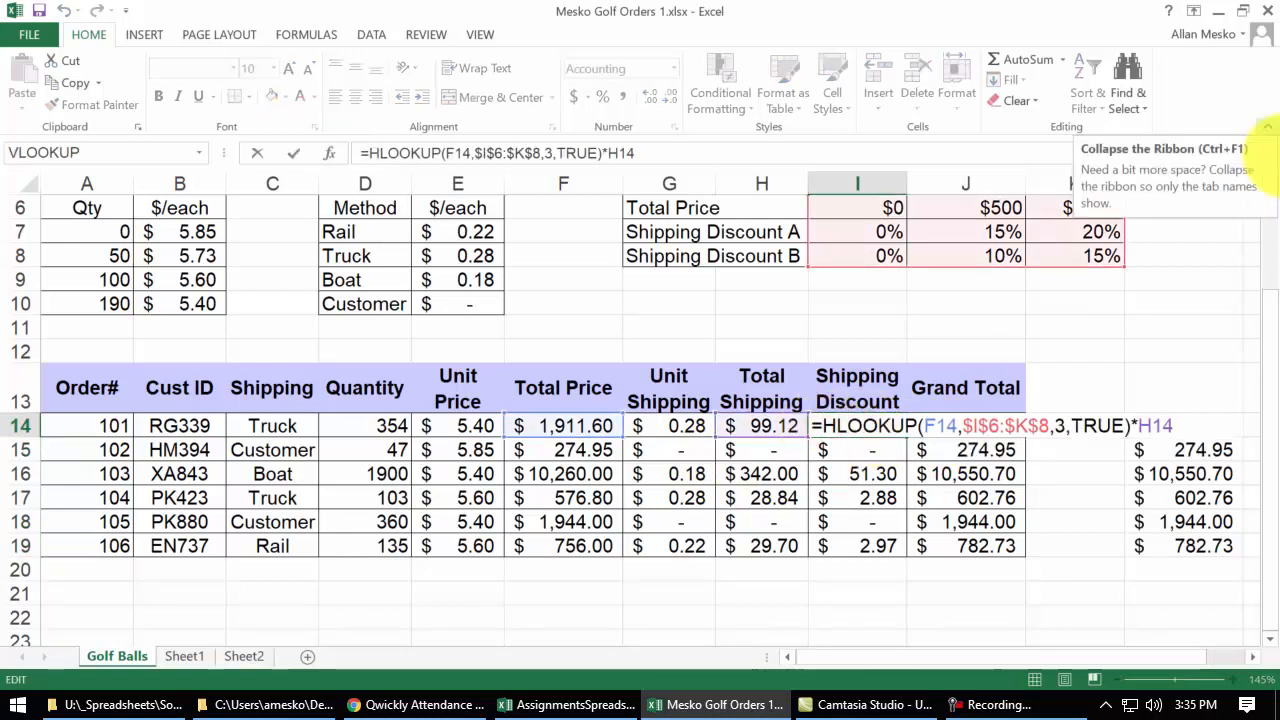
text(-)
key(Return)
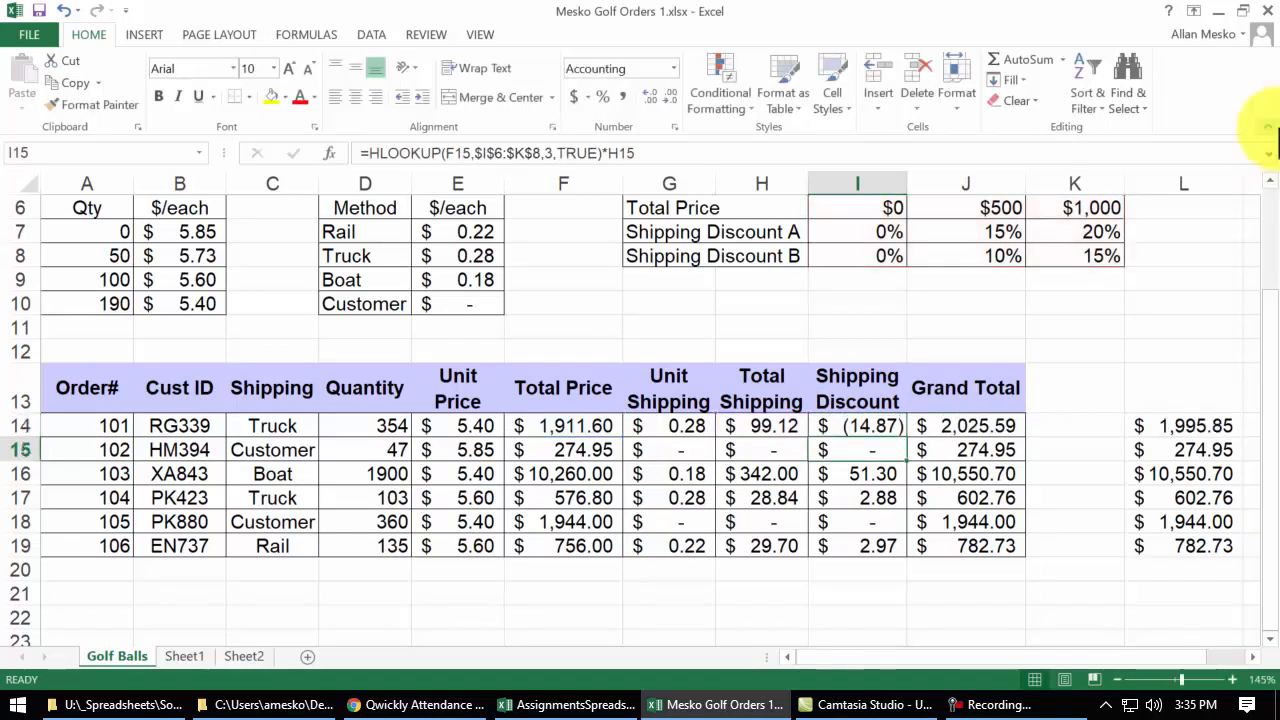
click(877, 426)
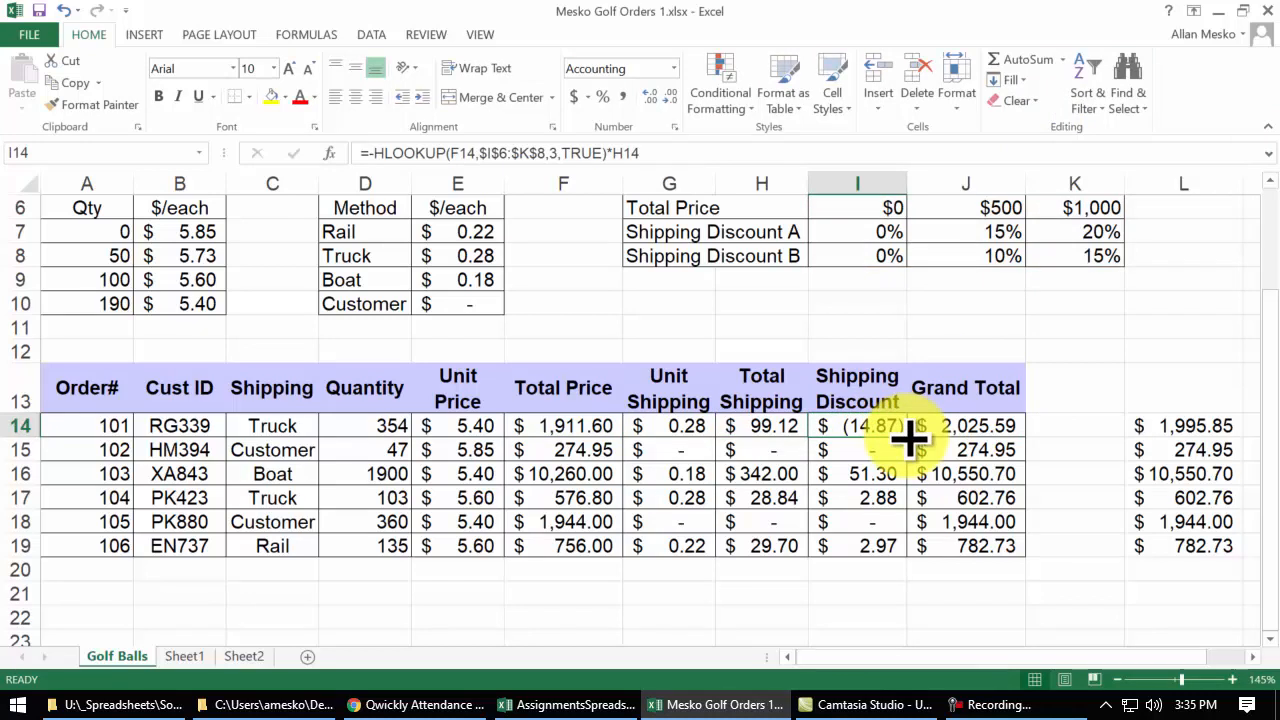
double_click(905, 436)
Change the Grand Total formula in J14 to =F14+H14+I14 and copy it down through J19
click(952, 426)
double_click(952, 428)
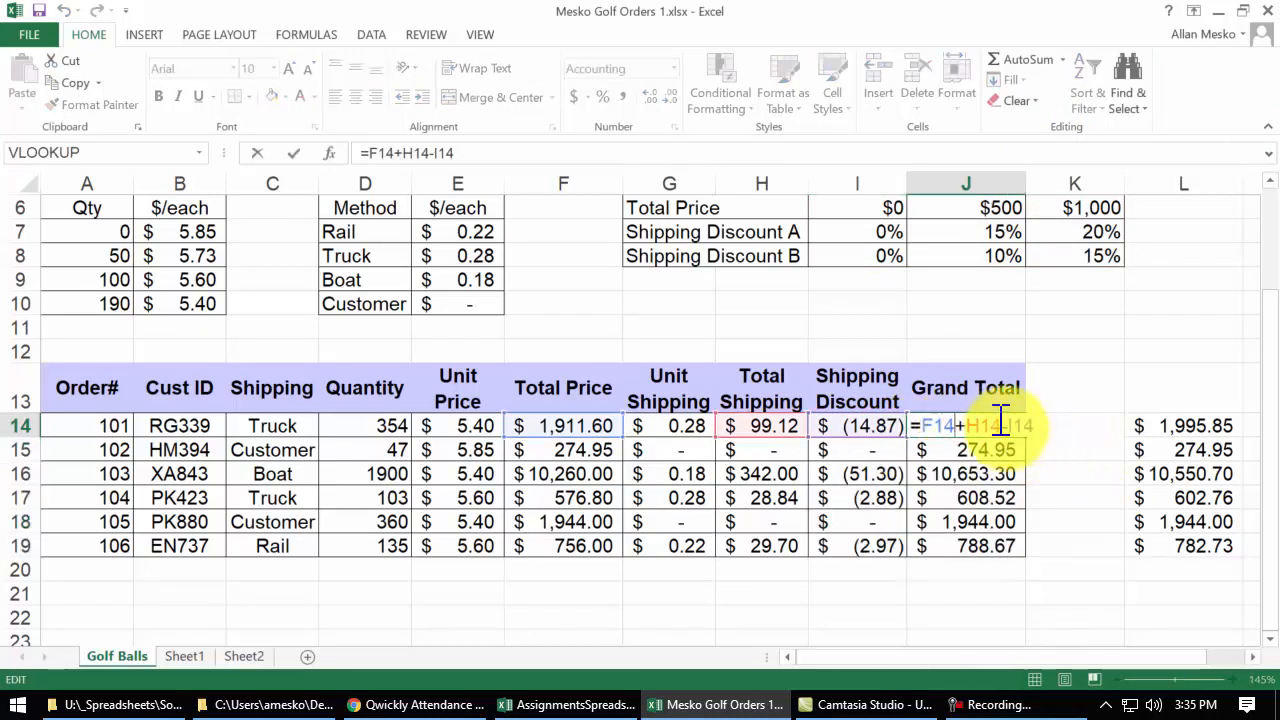
key(BackSpace)
text(+)
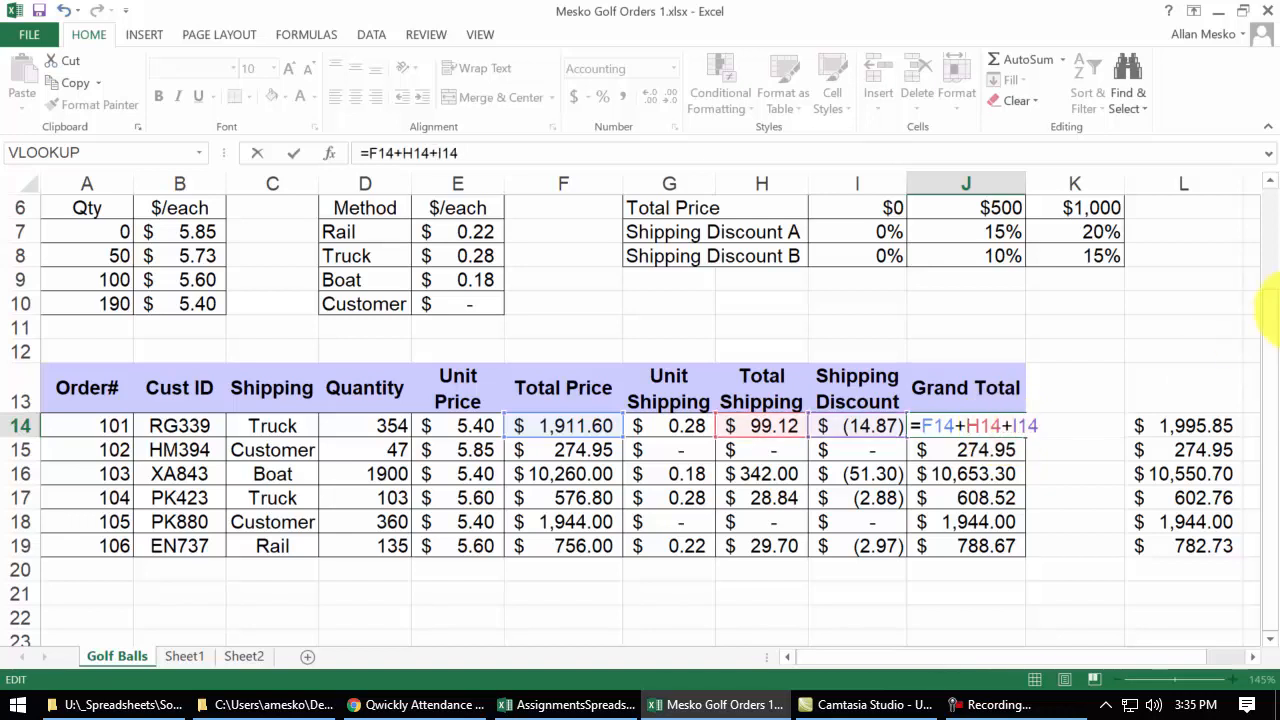
key(Return)
click(992, 426)
double_click(1025, 437)
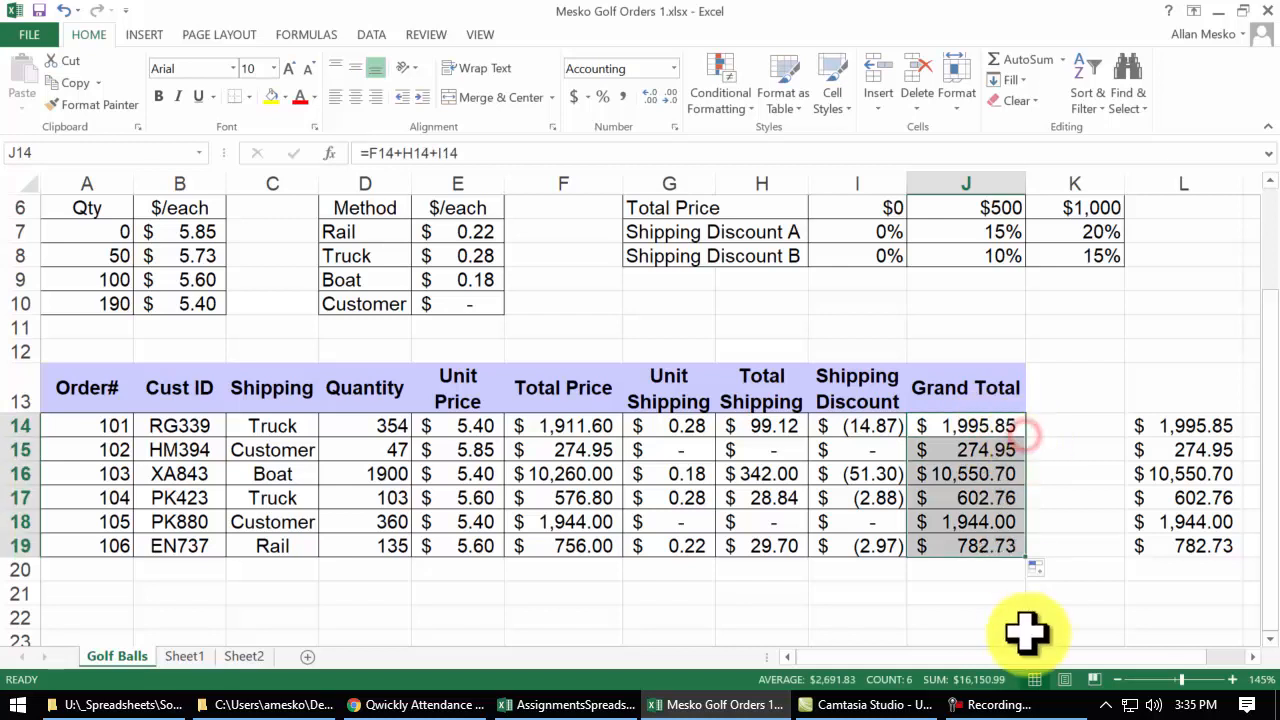